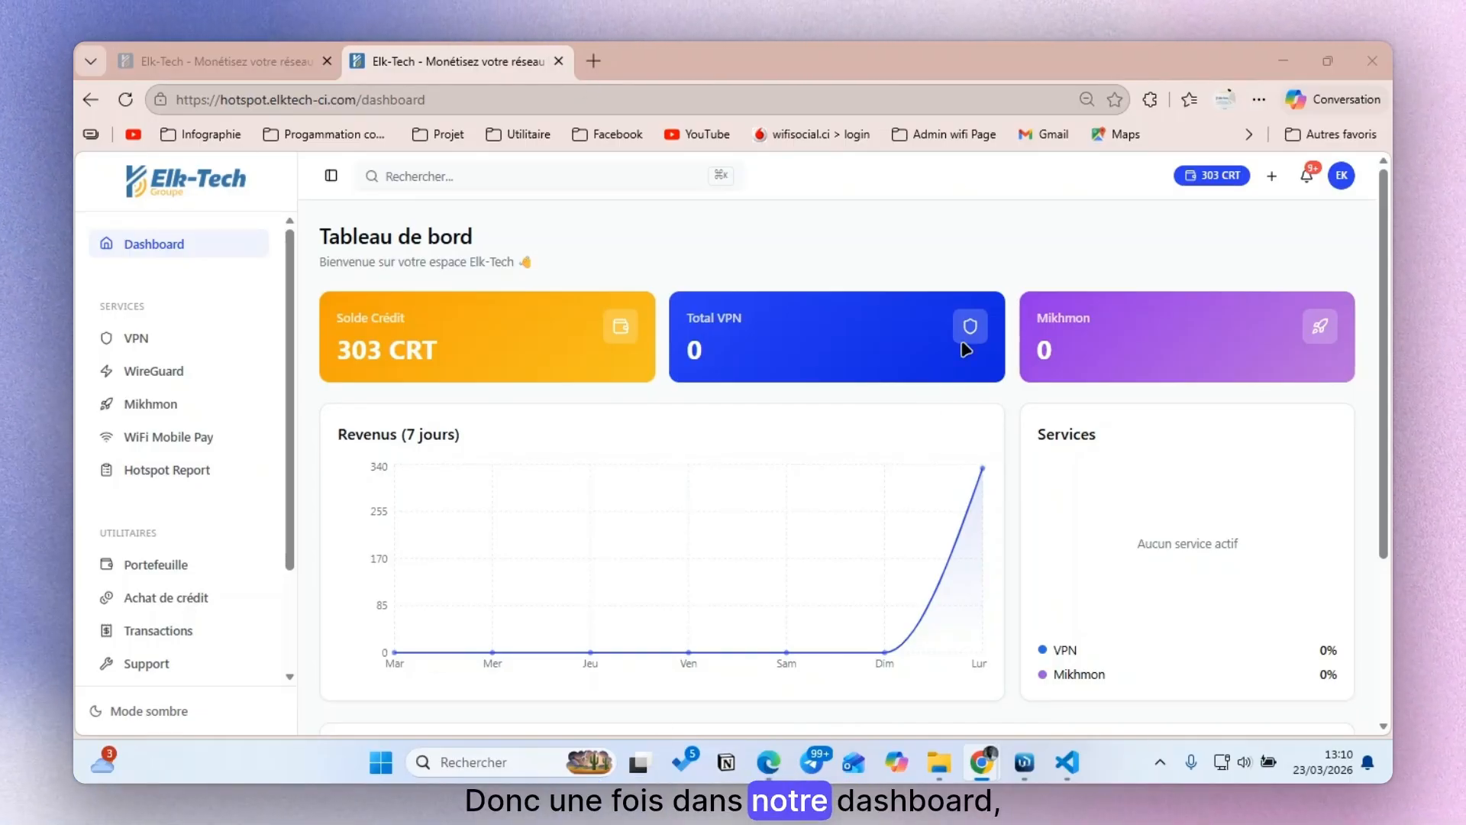
Step: Check the duration and credit cost options in the VPN router form, close it, and view the credit purchase page
left_click(157, 339)
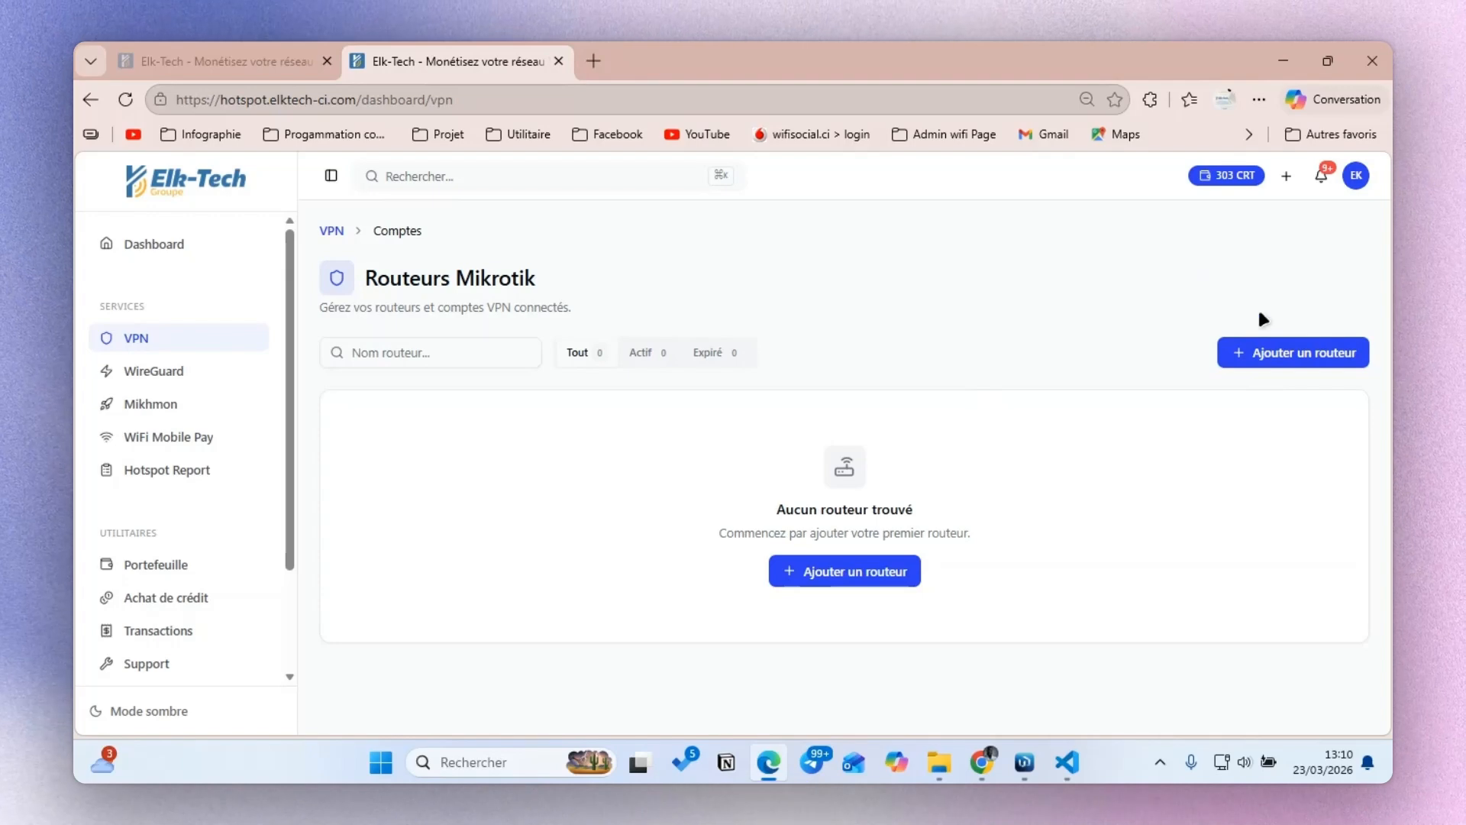
left_click(1258, 365)
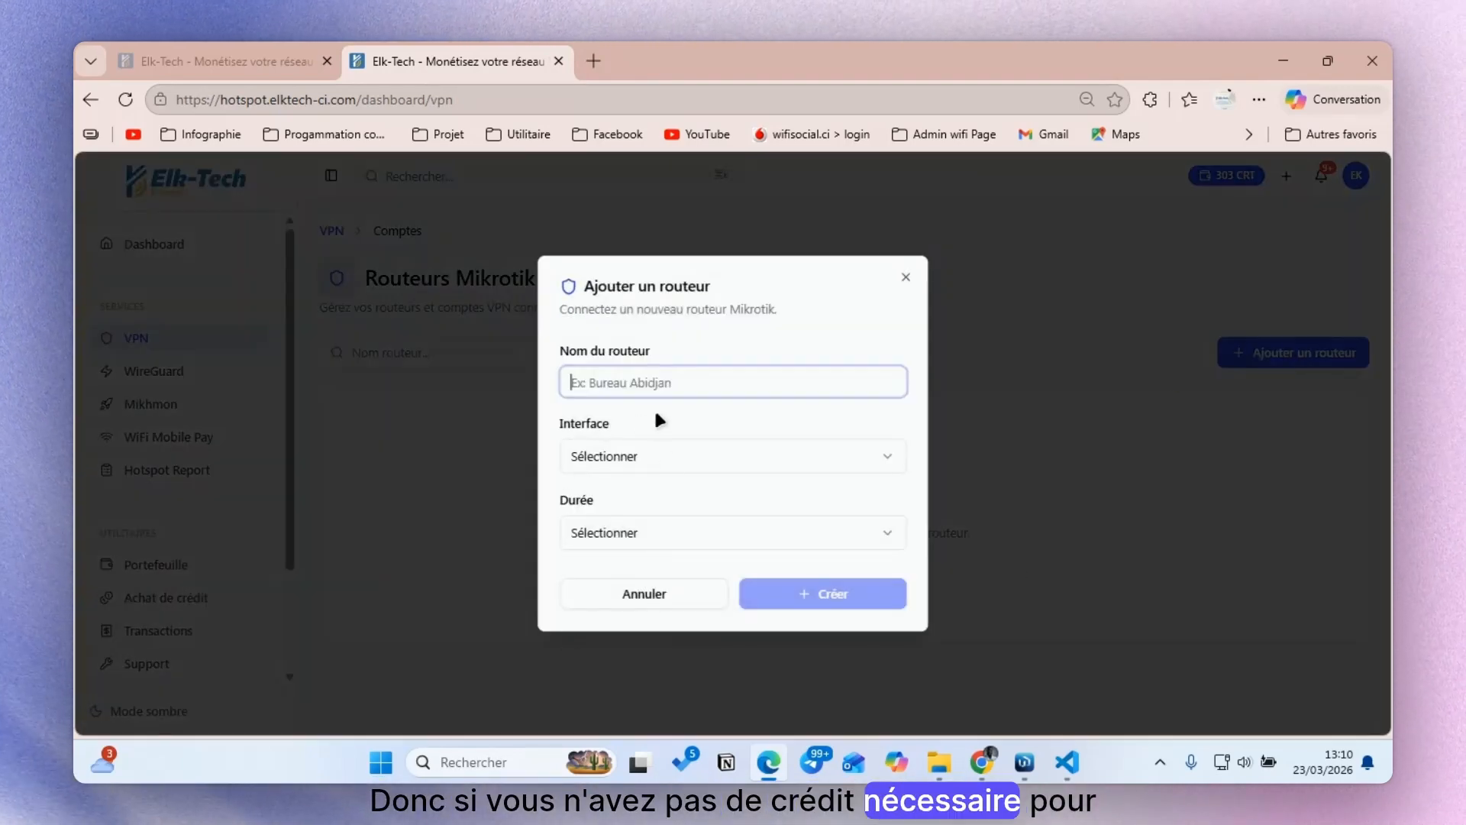
left_click(634, 535)
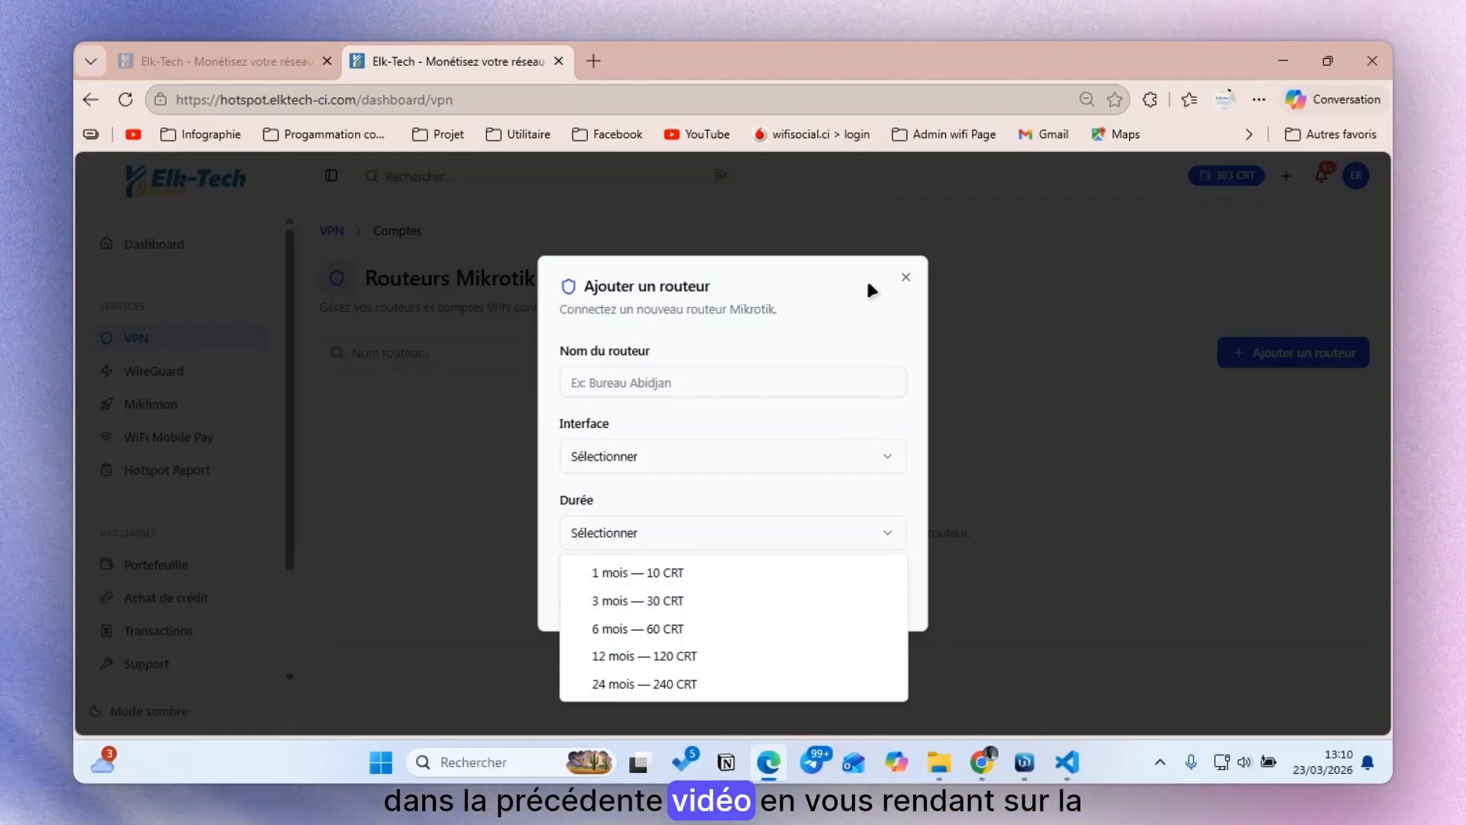
left_click(907, 277)
left_click(907, 277)
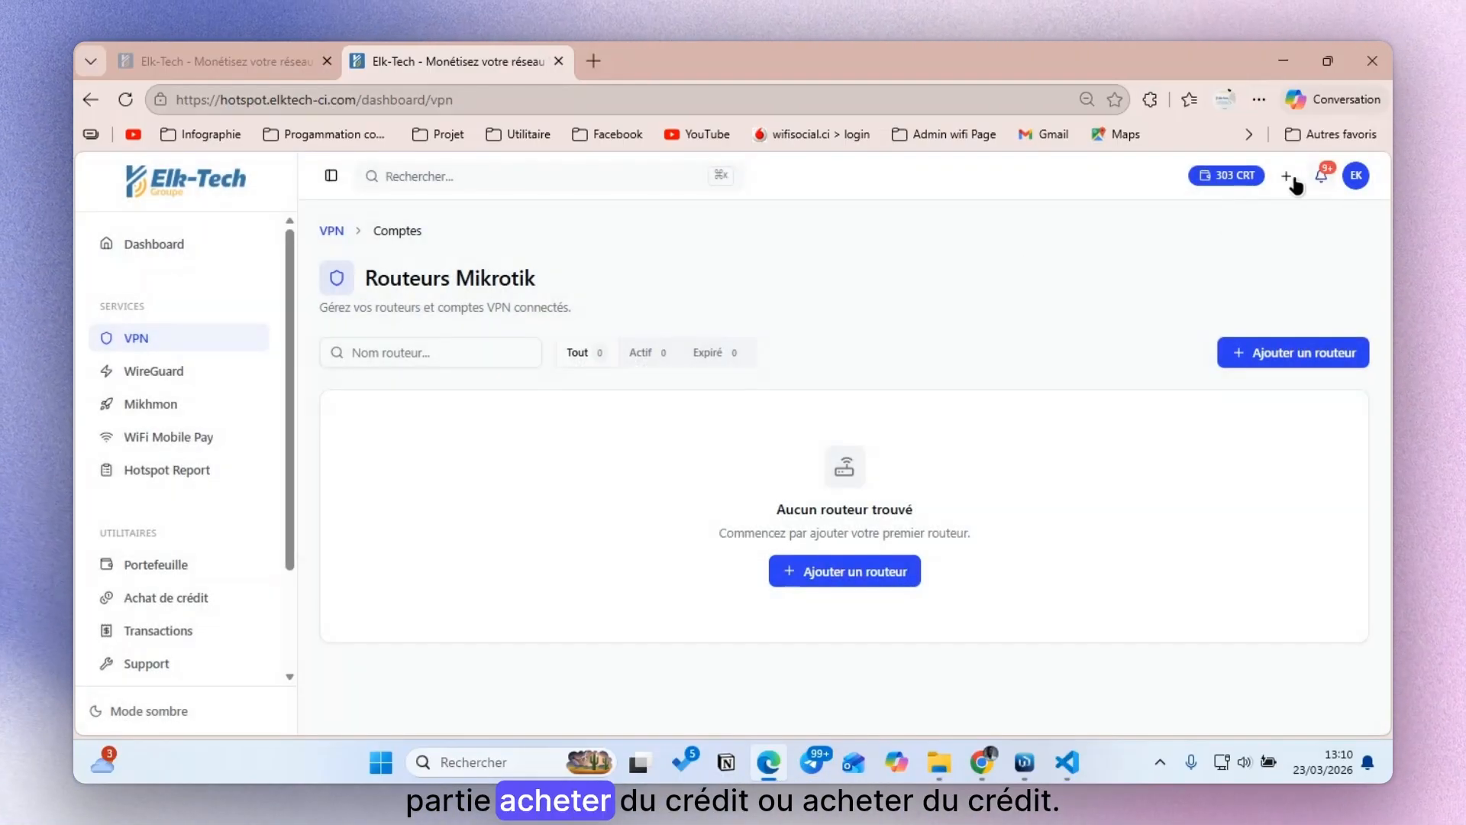
left_click(1286, 176)
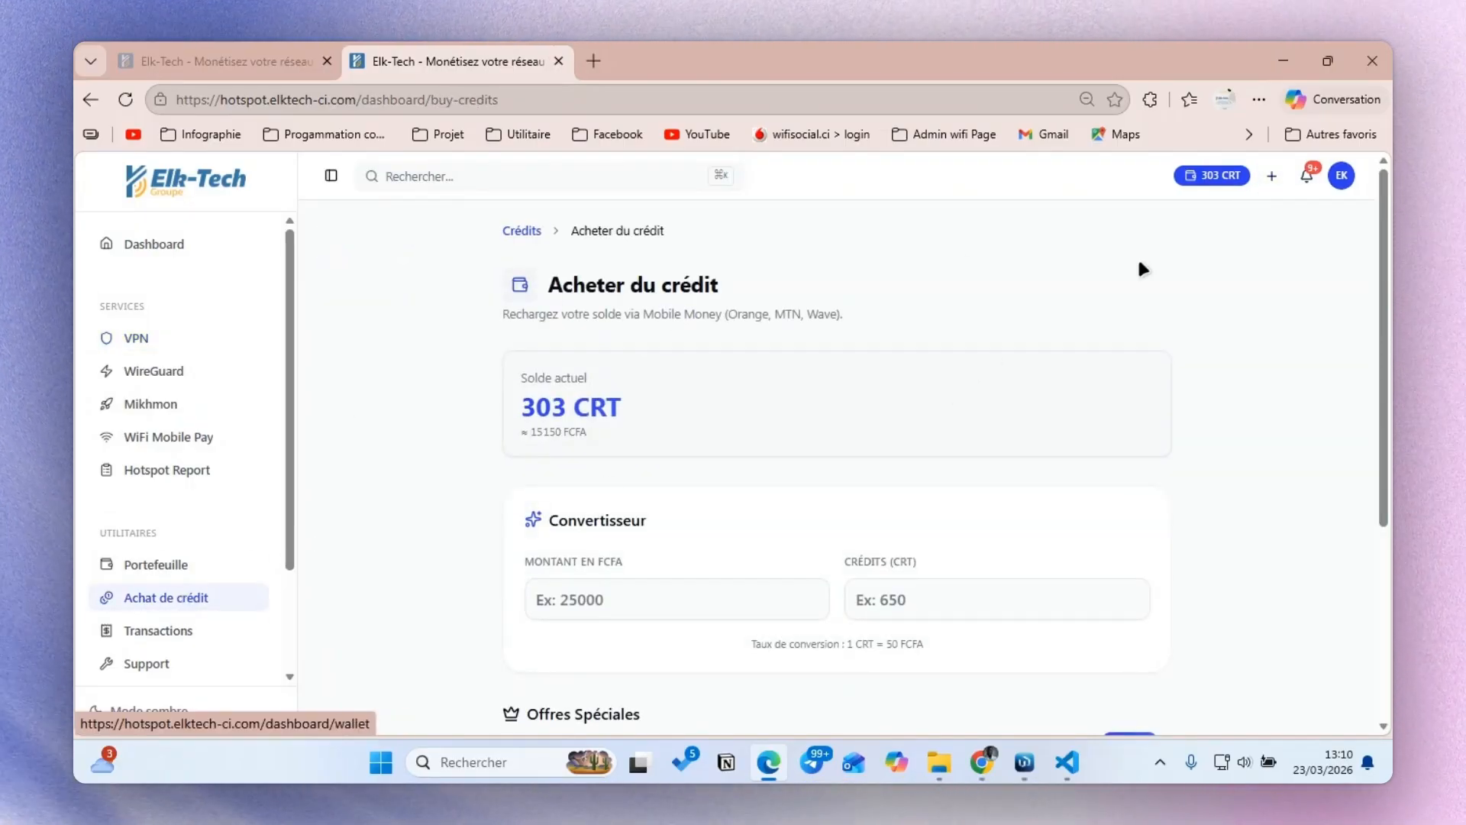
Step: Return to the VPN section and start adding a router named WIFI KALIL
left_click(186, 342)
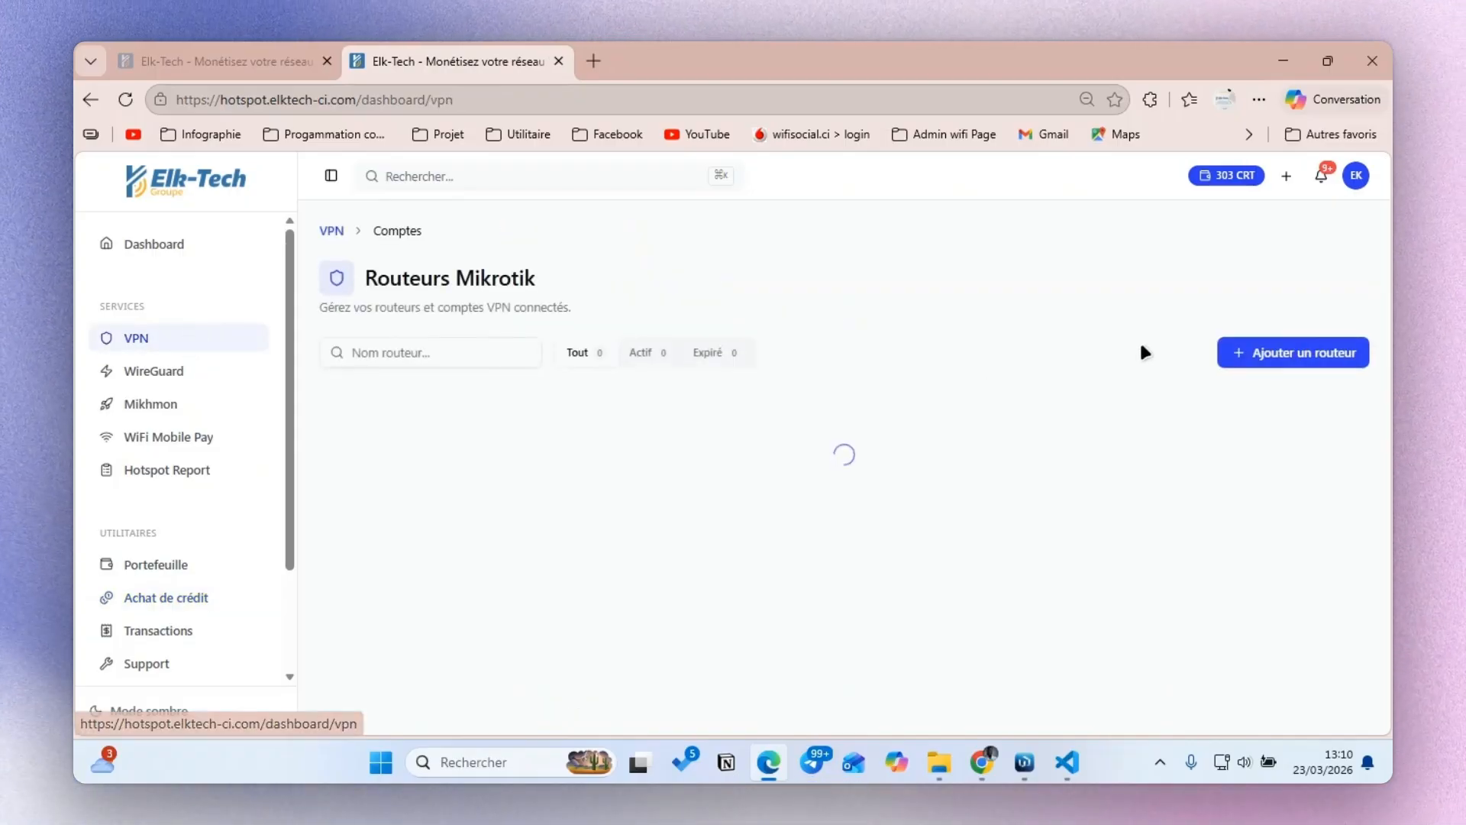
left_click(1273, 356)
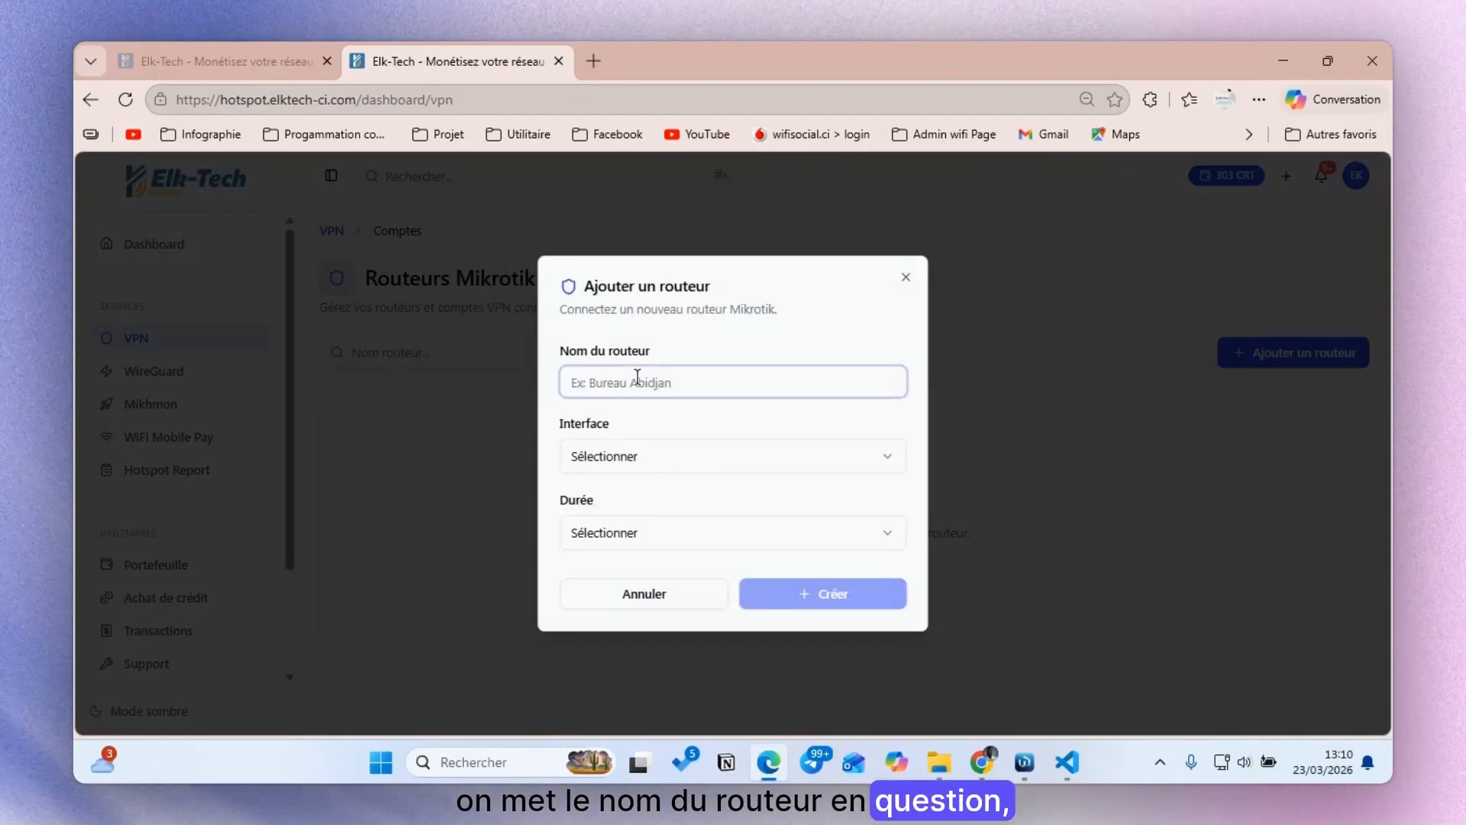
type("WIFI")
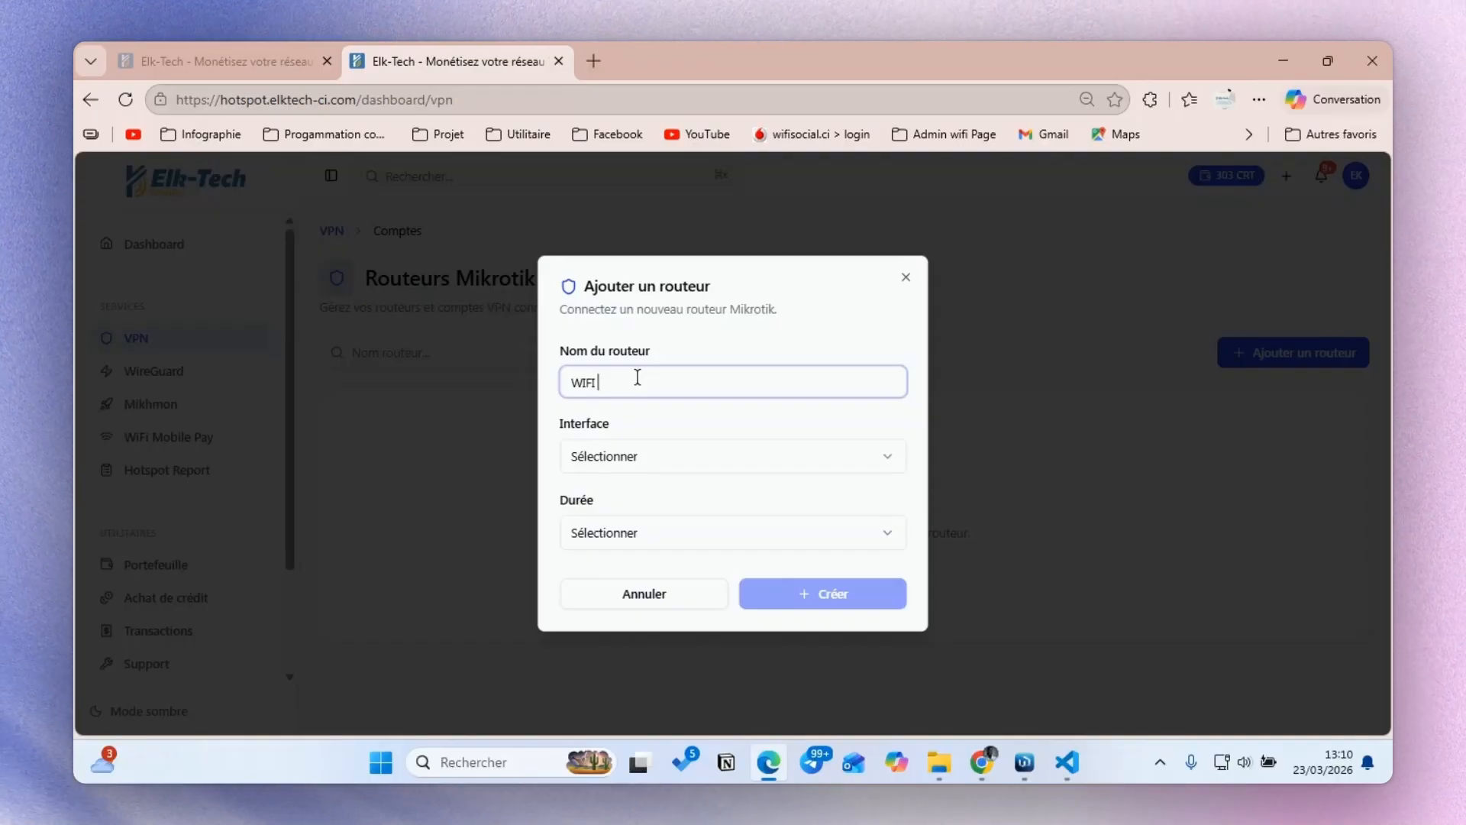
key("BackSpace")
key("BackSpace")
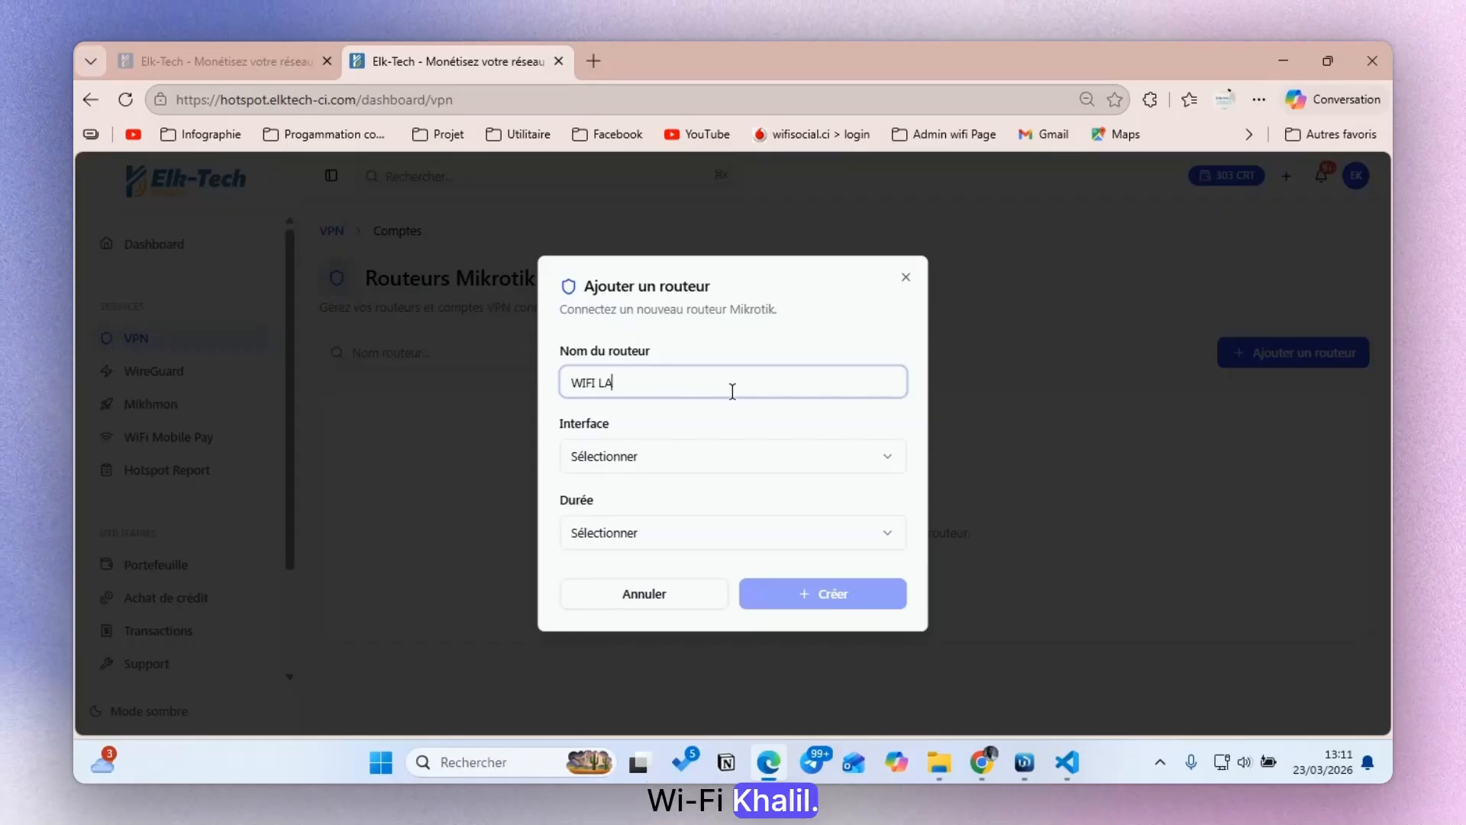
key("BackSpace")
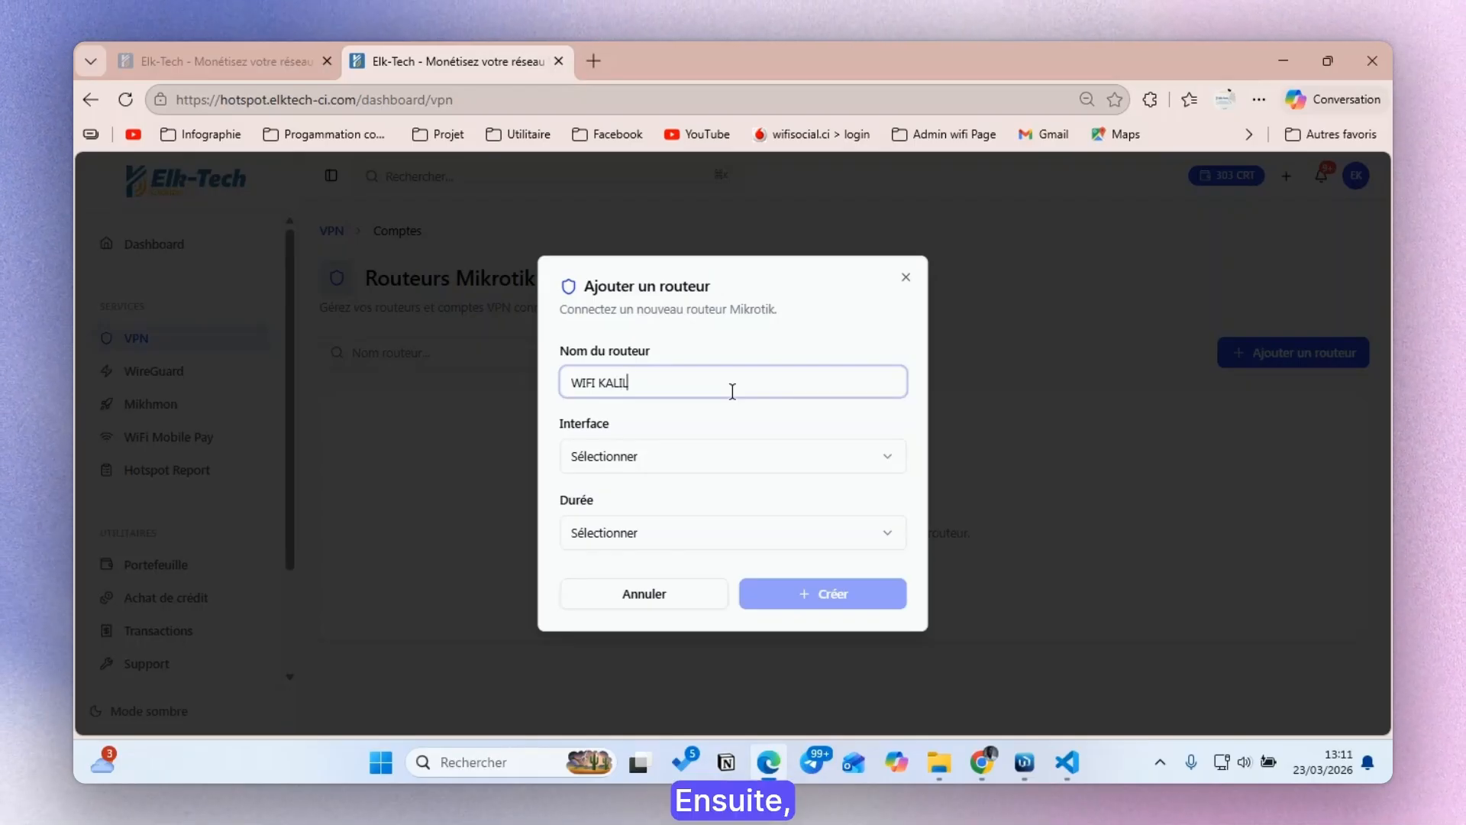
Step: Set the router's interface to SSTP and its duration to 1 month, create it, and close the connection information
left_click(718, 456)
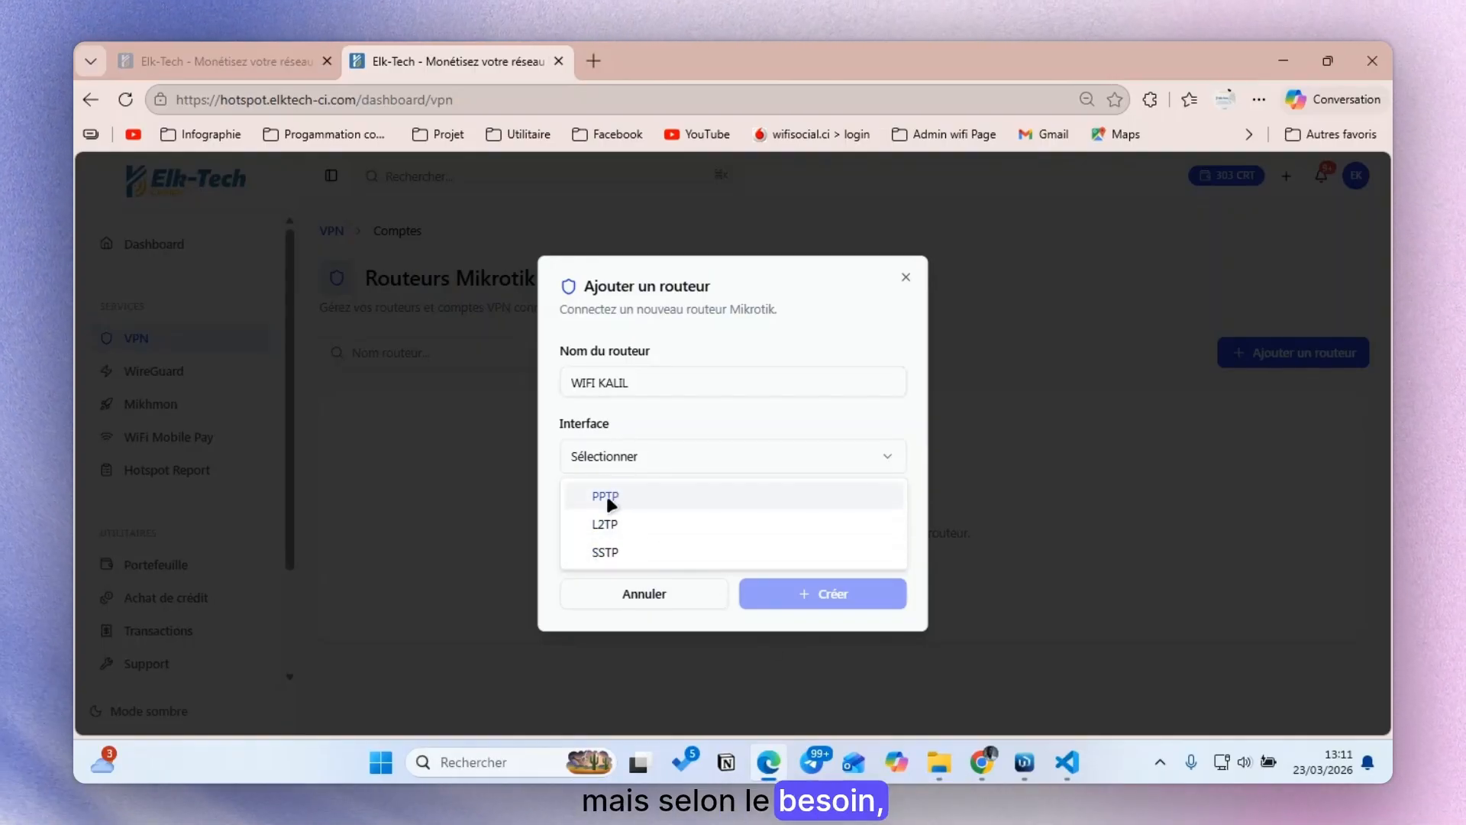
left_click(620, 552)
left_click(623, 538)
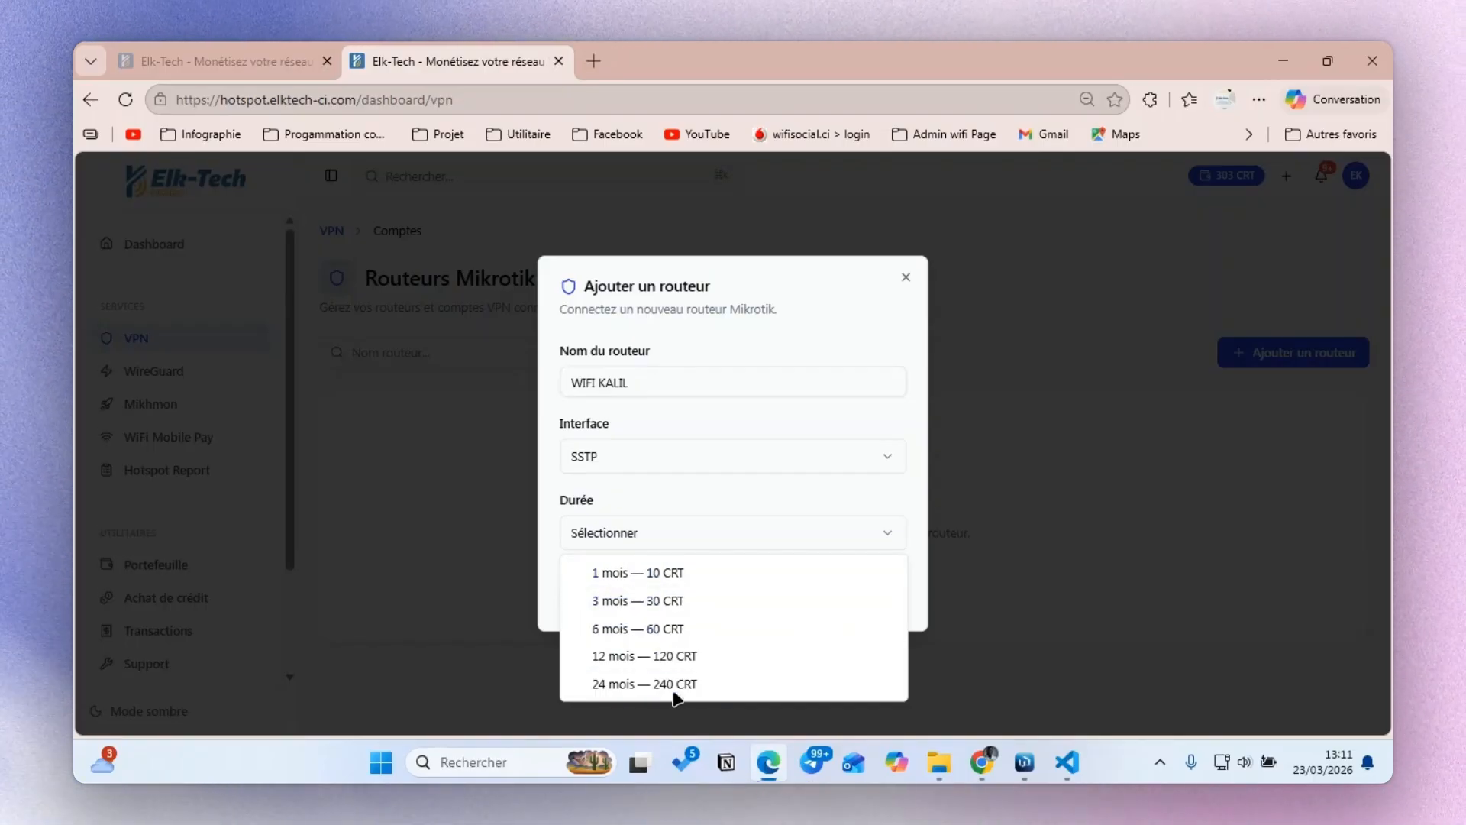
left_click(628, 572)
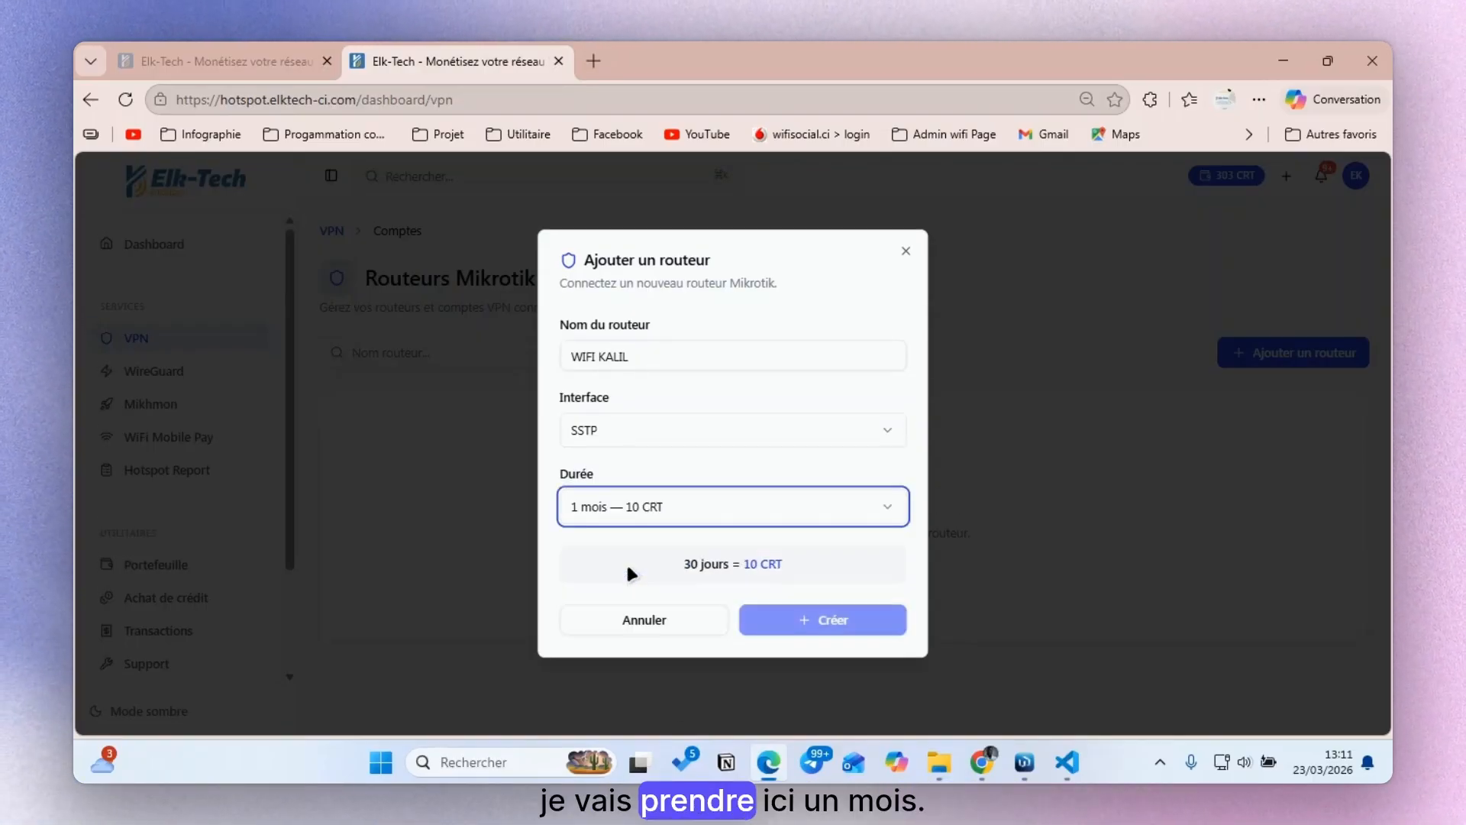
left_click(630, 512)
left_click(665, 507)
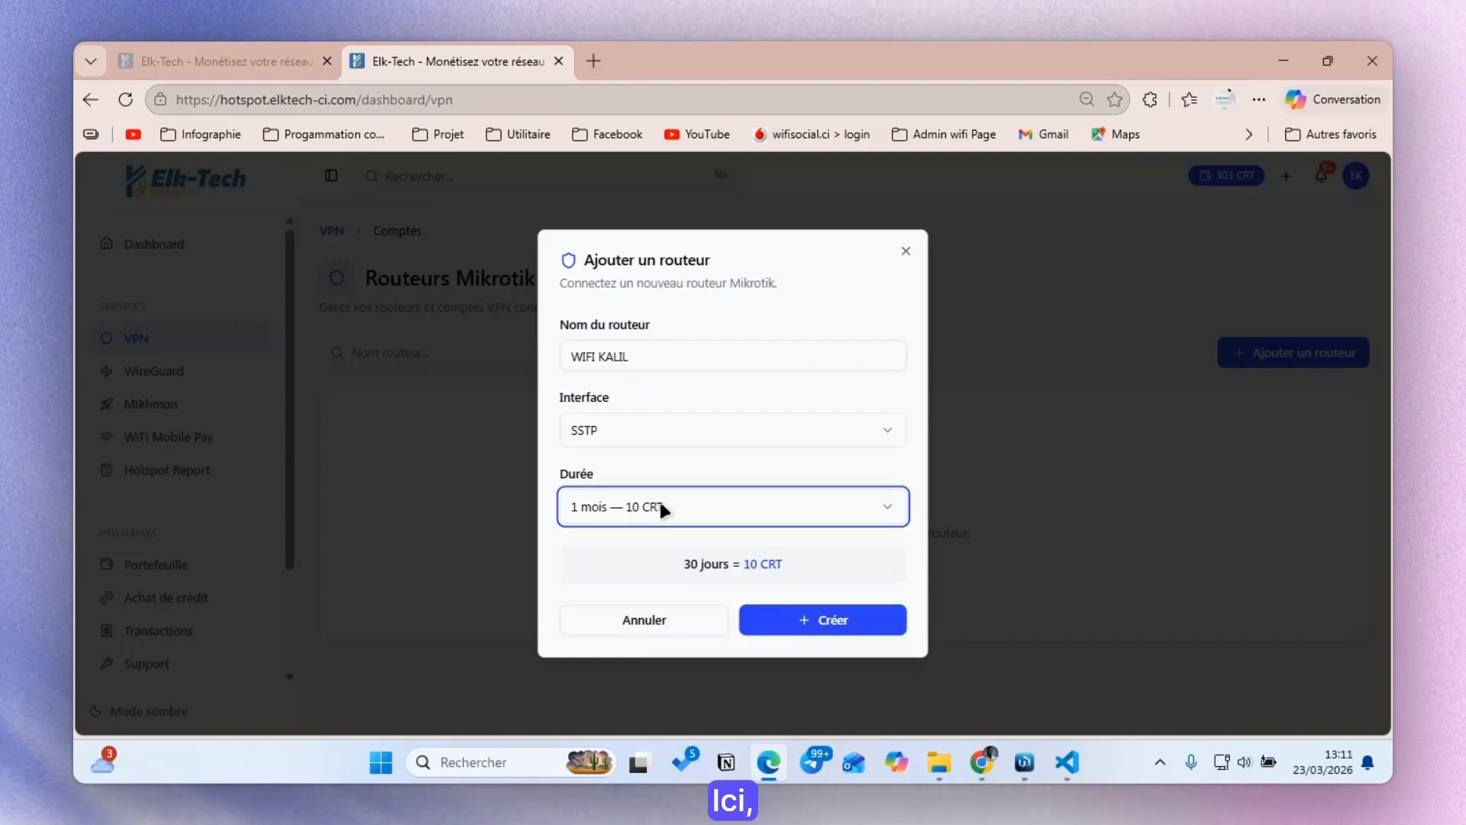
left_click_drag(686, 566, 790, 574)
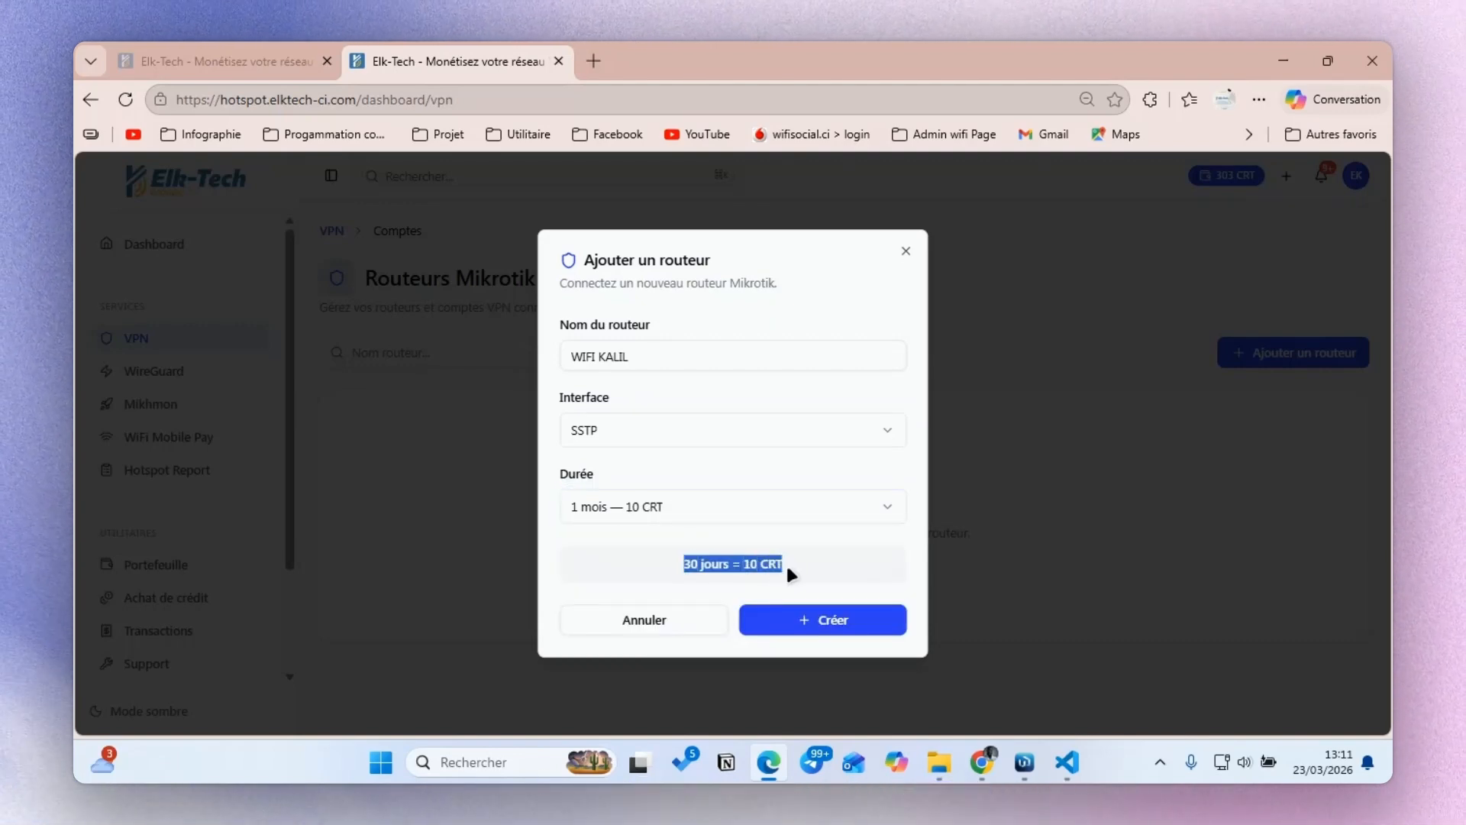
left_click(800, 623)
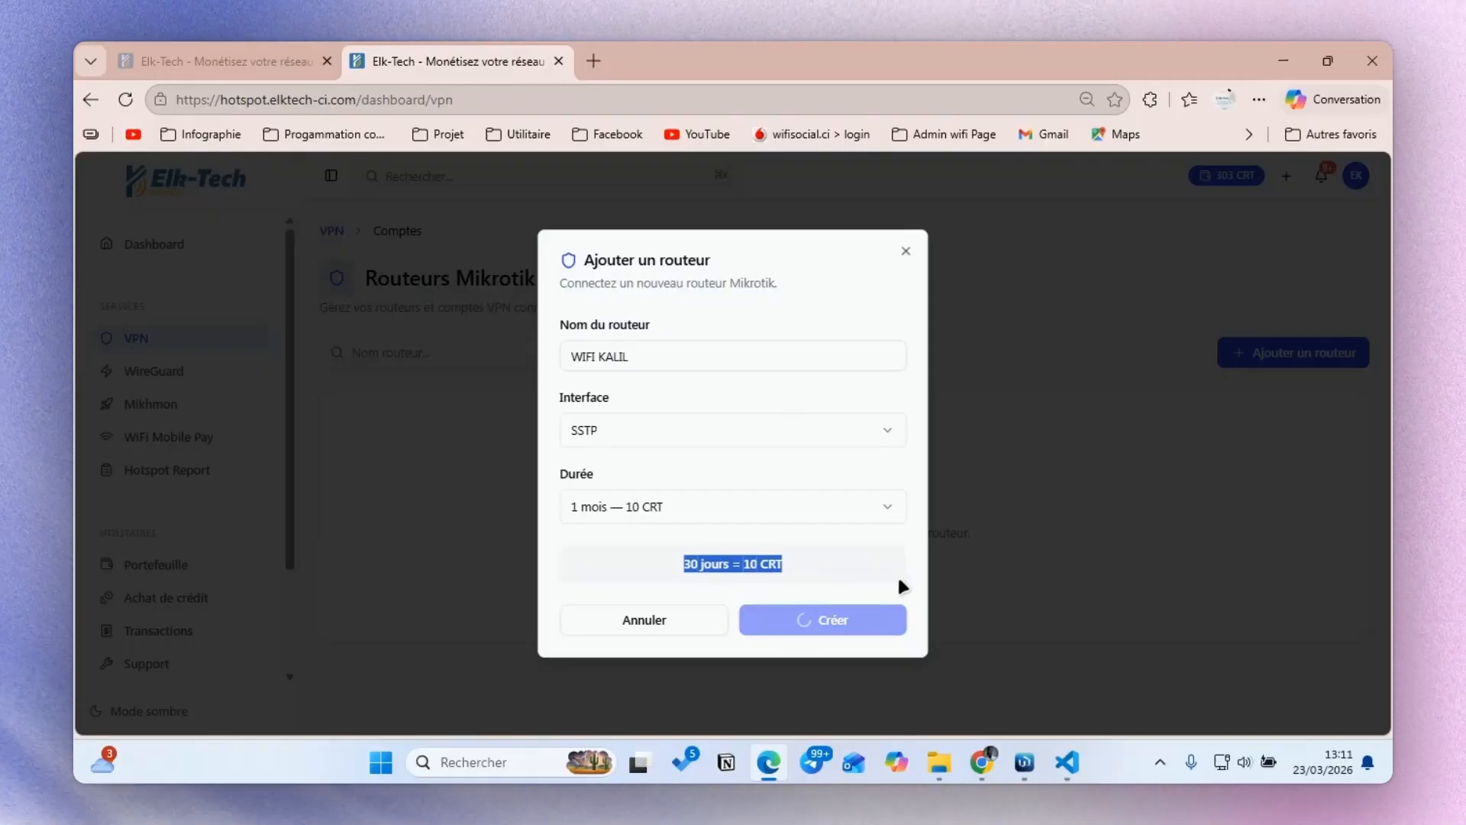
left_click_drag(878, 529, 545, 385)
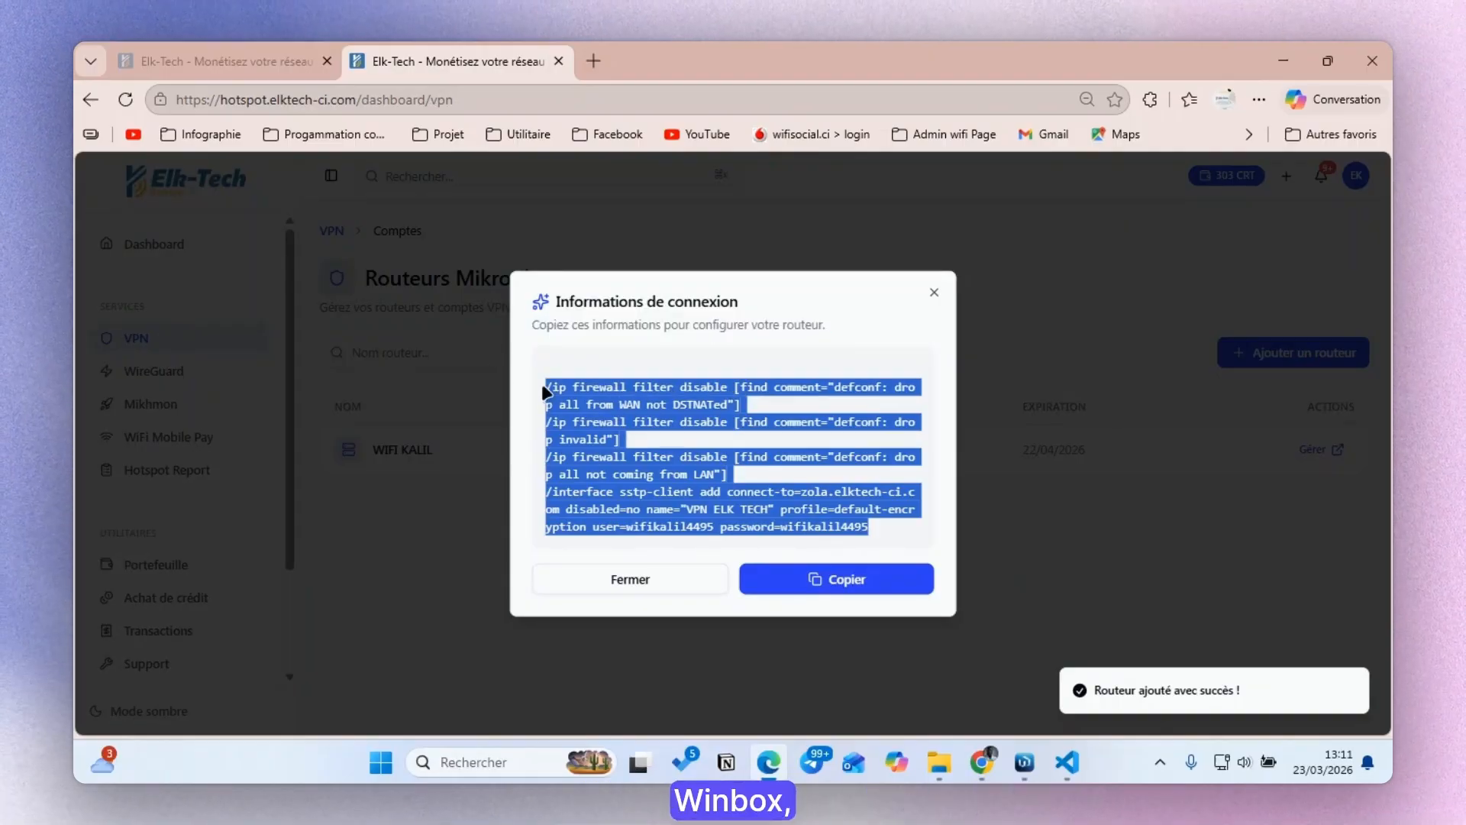
left_click(933, 294)
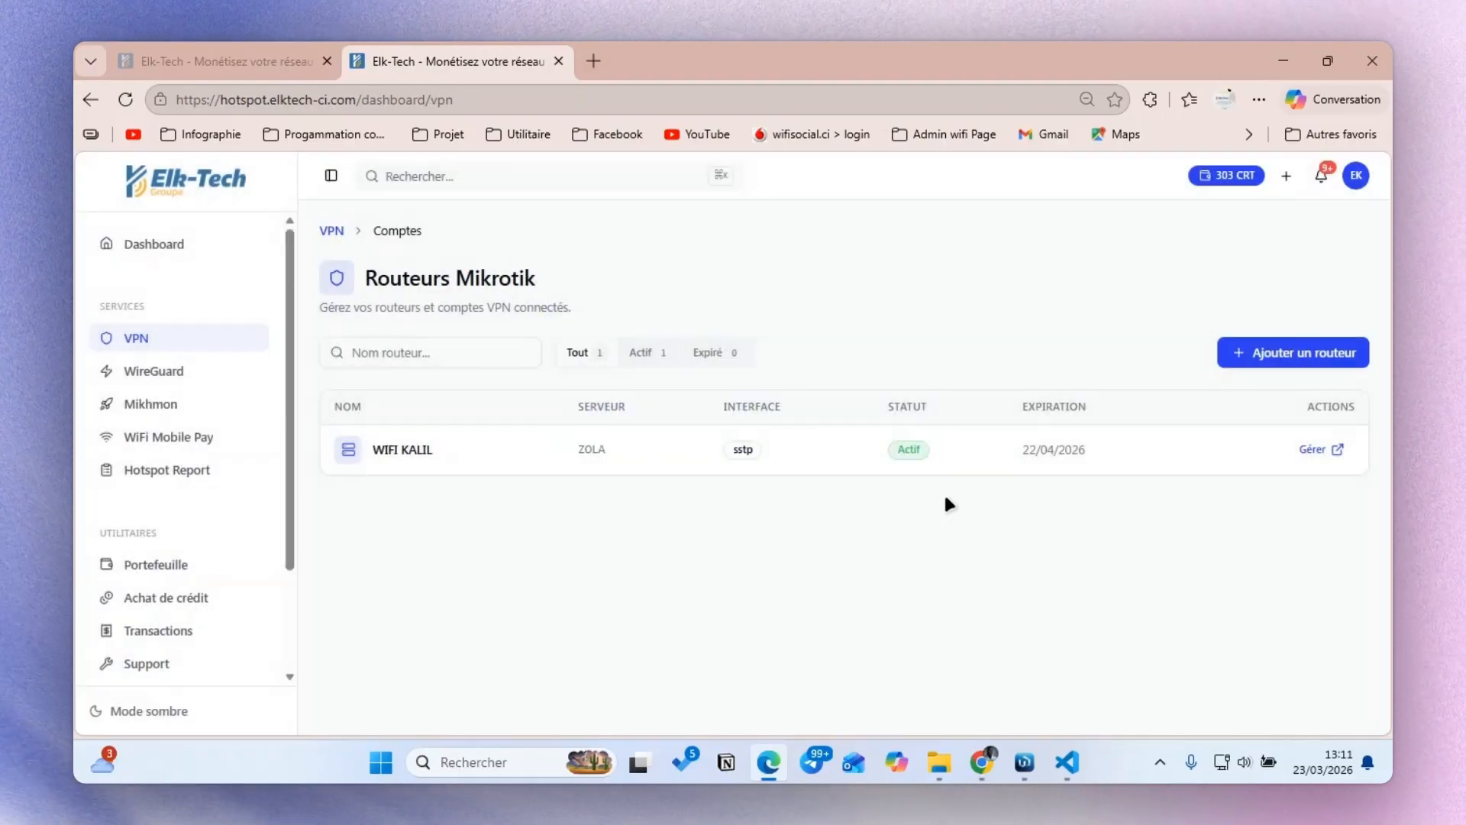
Step: Open the WIFI KALIL router's management page and examine the step-by-step MikroTik configuration instructions
left_click(1327, 451)
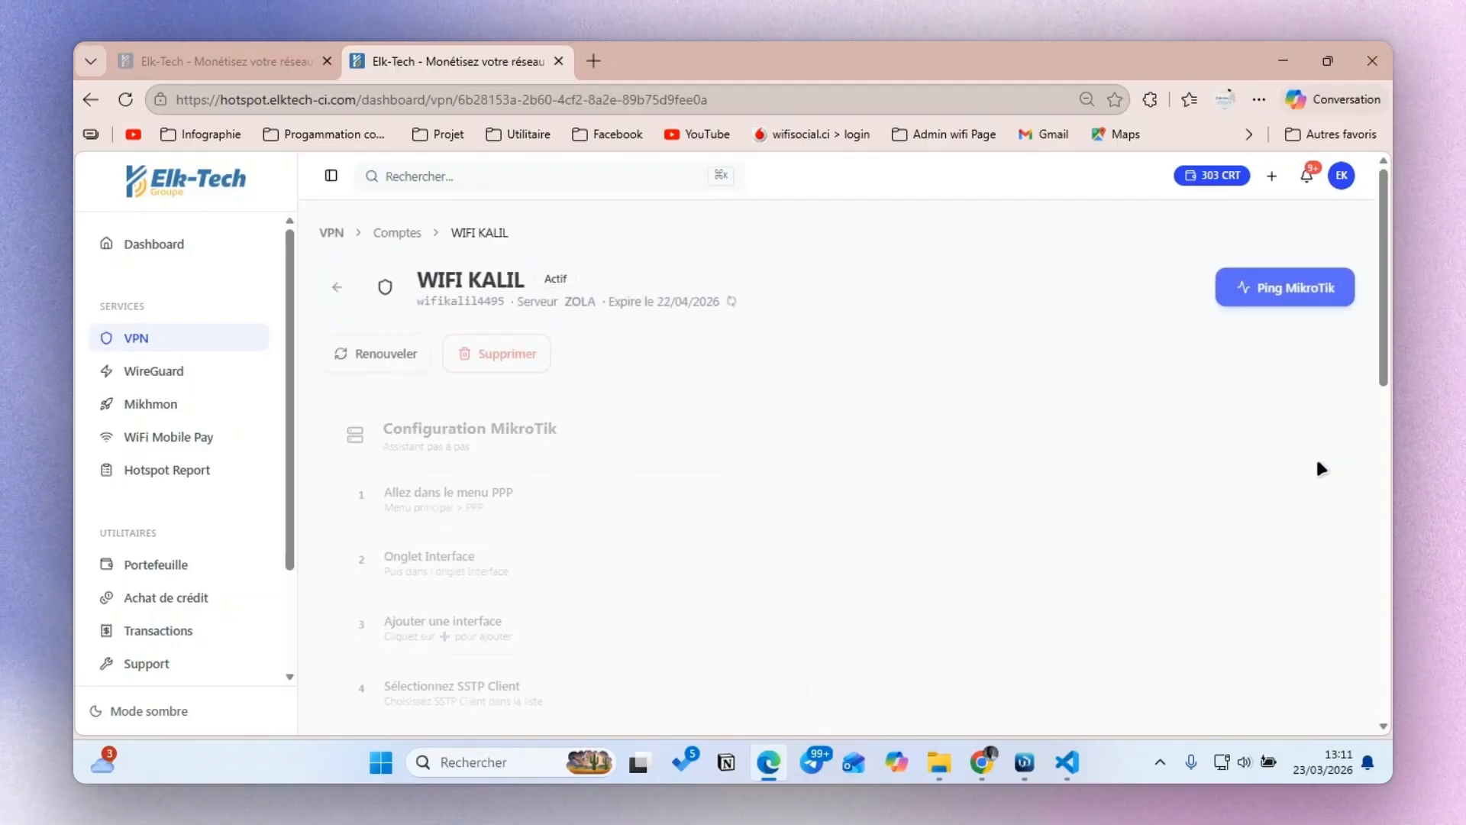
scroll(837, 548, "down", 1)
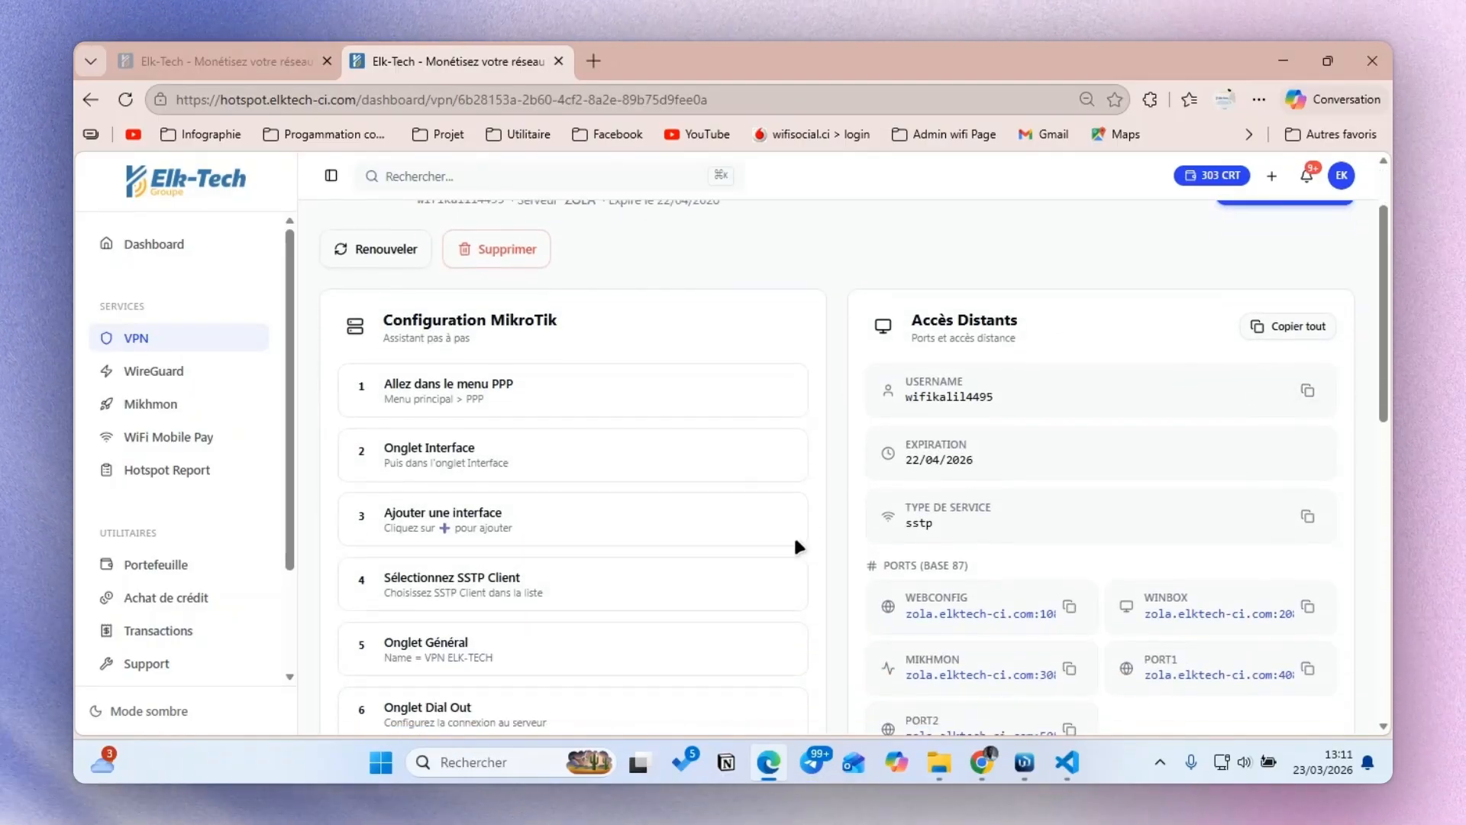
scroll(653, 534, "up", 1)
scroll(653, 536, "down", 3)
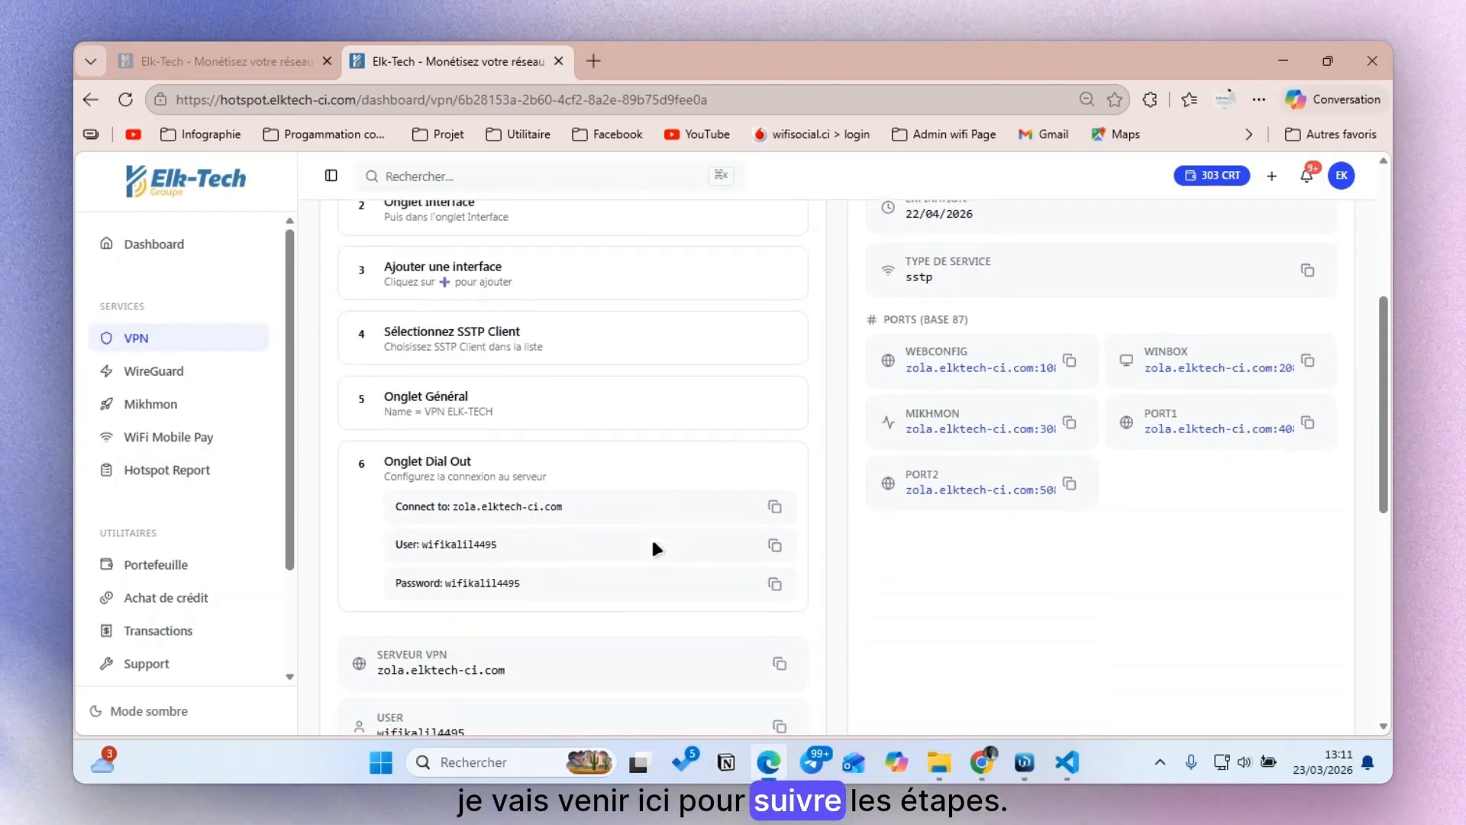
scroll(650, 536, "up", 2)
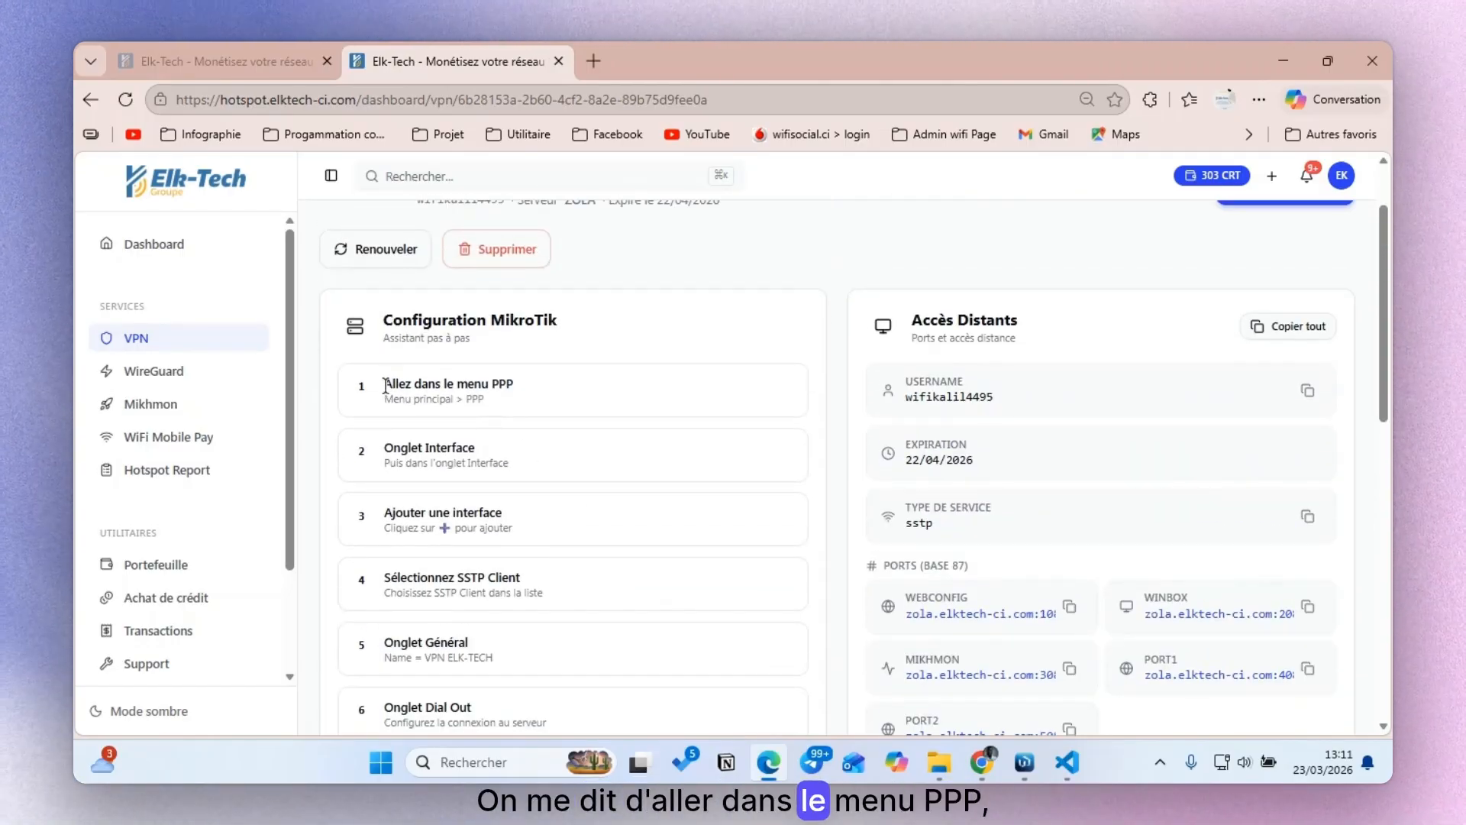
left_click_drag(443, 387, 524, 388)
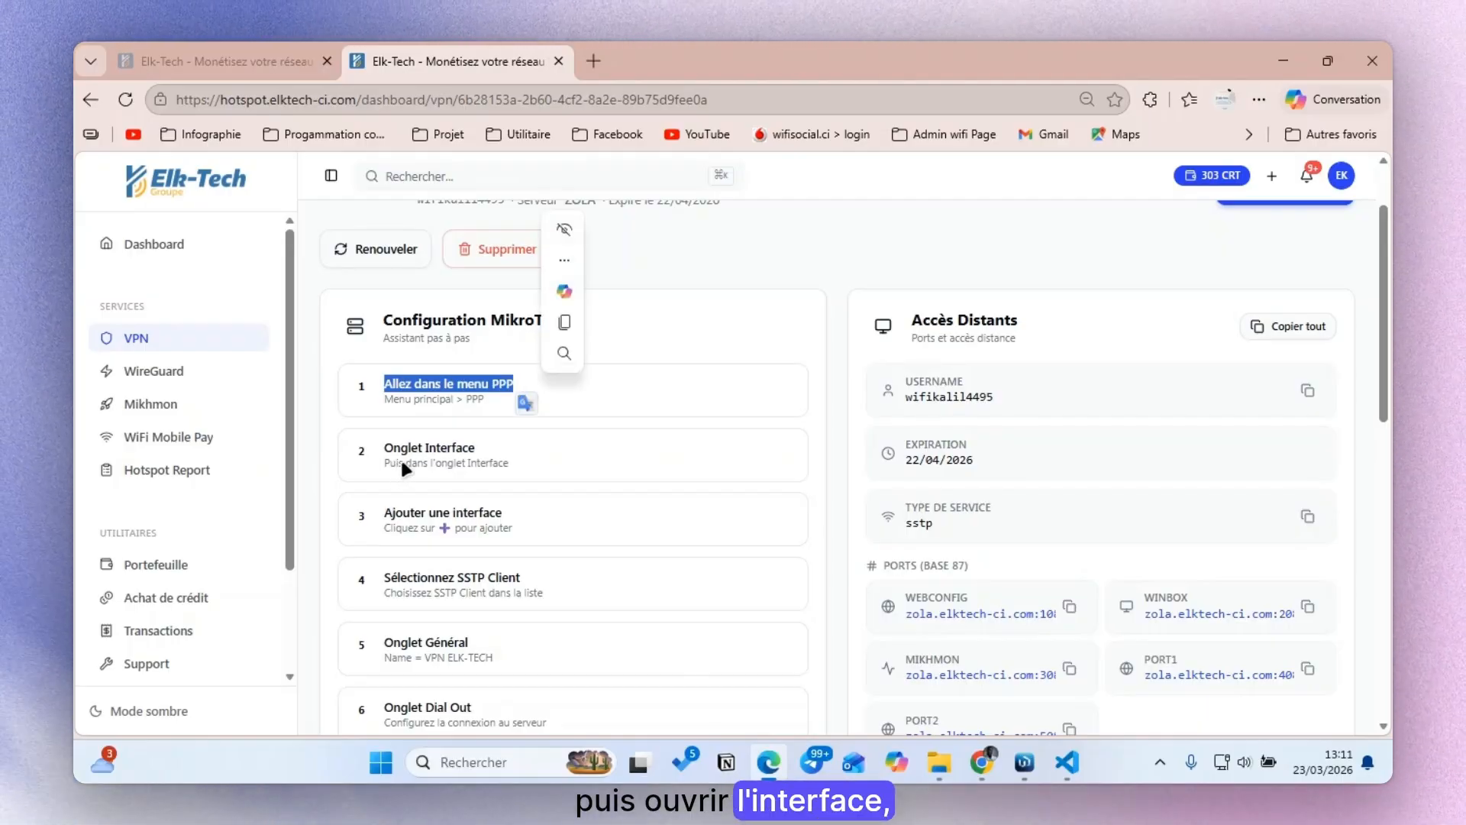
left_click_drag(398, 530, 461, 521)
scroll(461, 521, "down", 2)
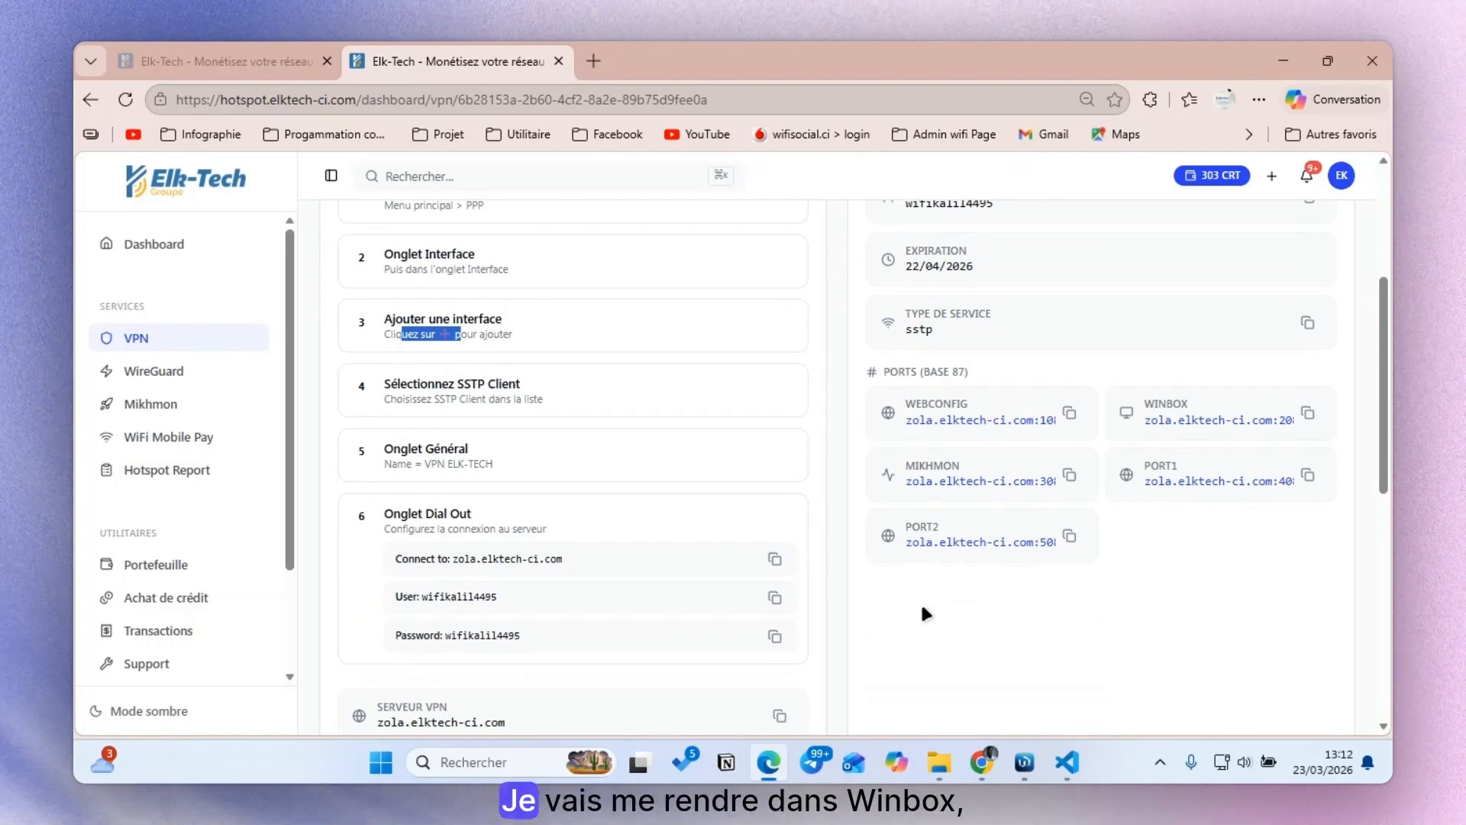
Step: Switch to WinBox and connect to the MikroTik router as admin, replacing the saved password with the current router password
left_click(1024, 757)
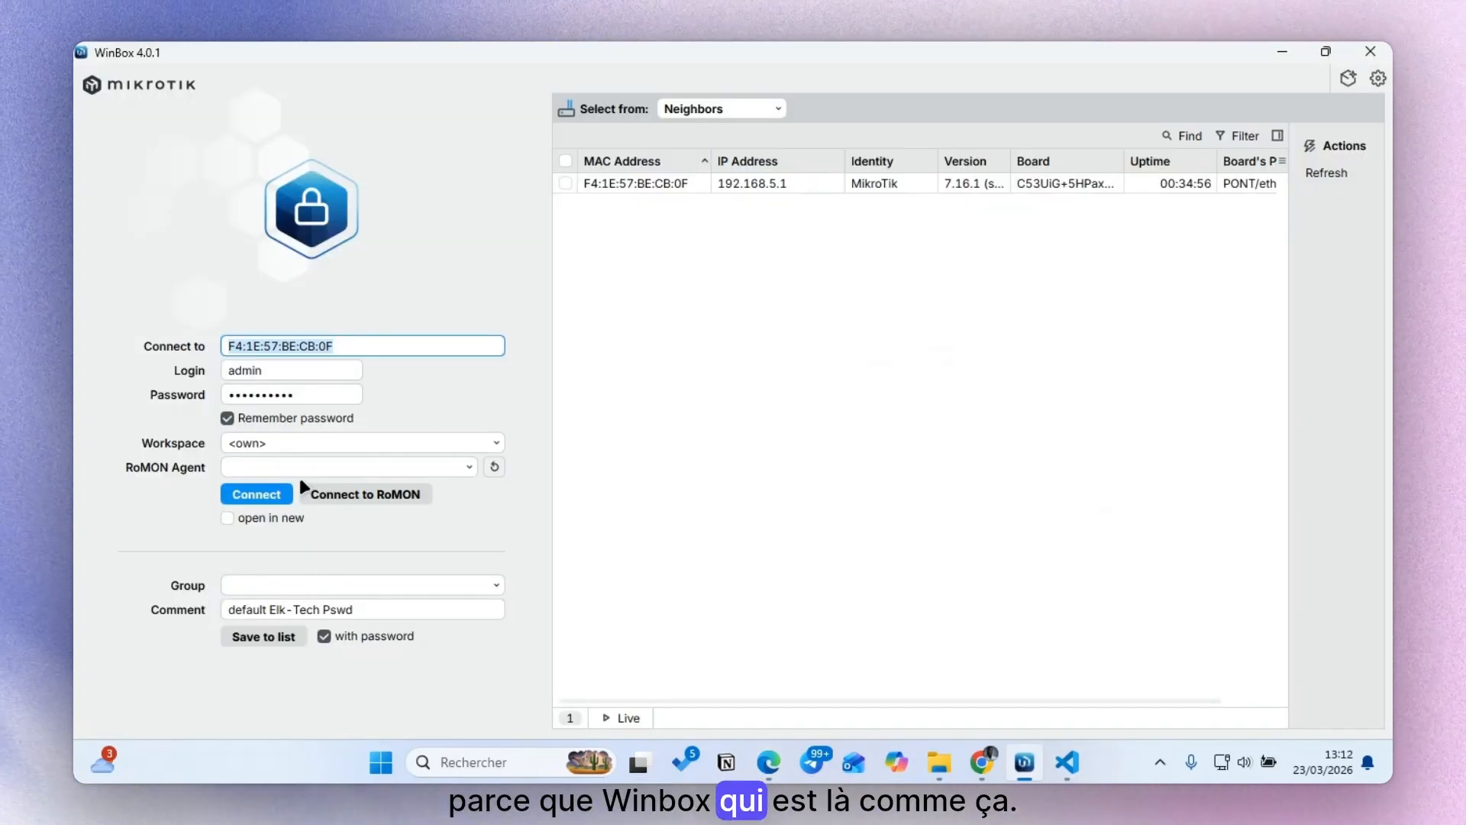
left_click(278, 496)
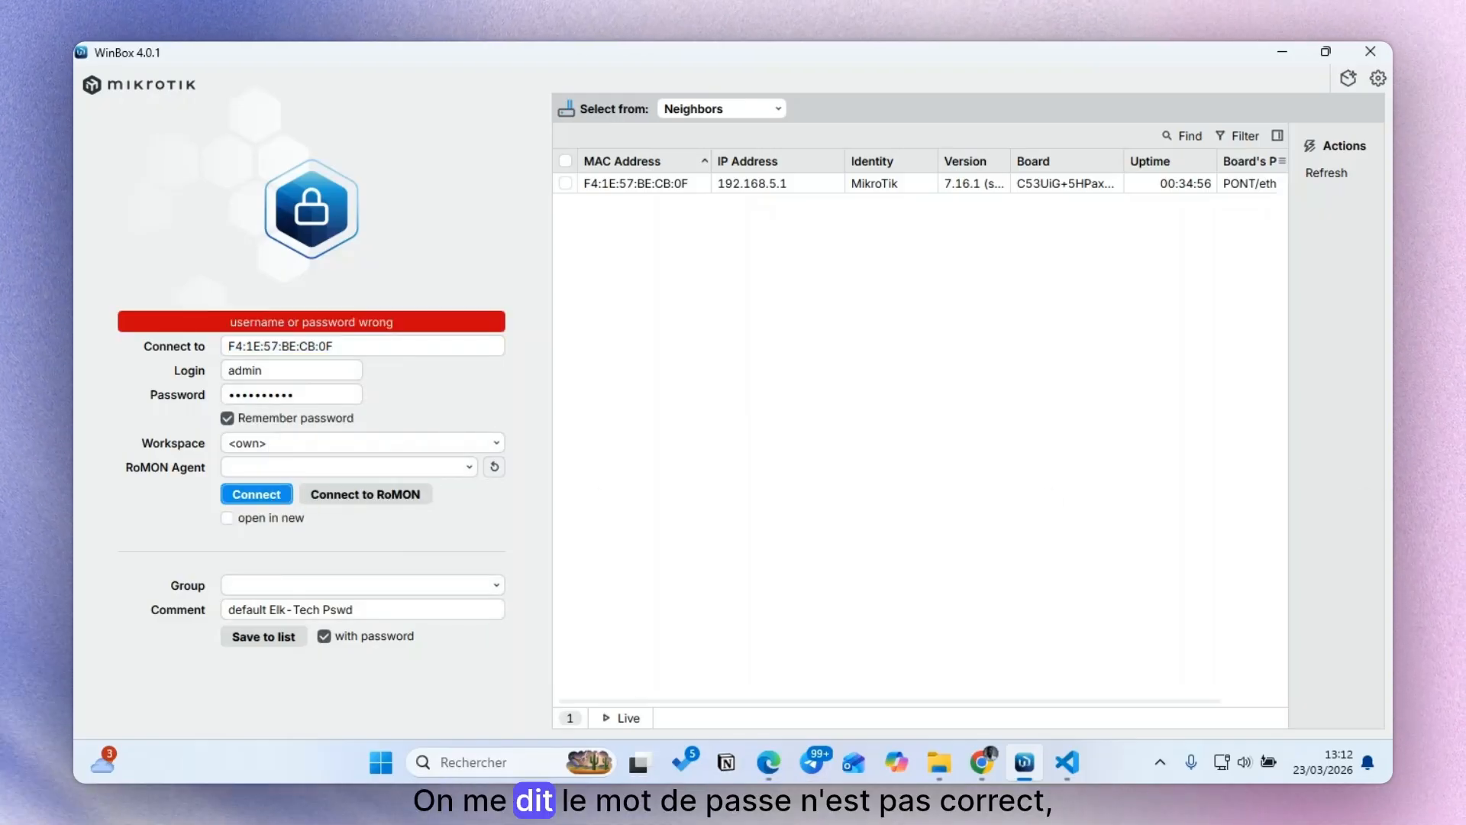
left_click(333, 393)
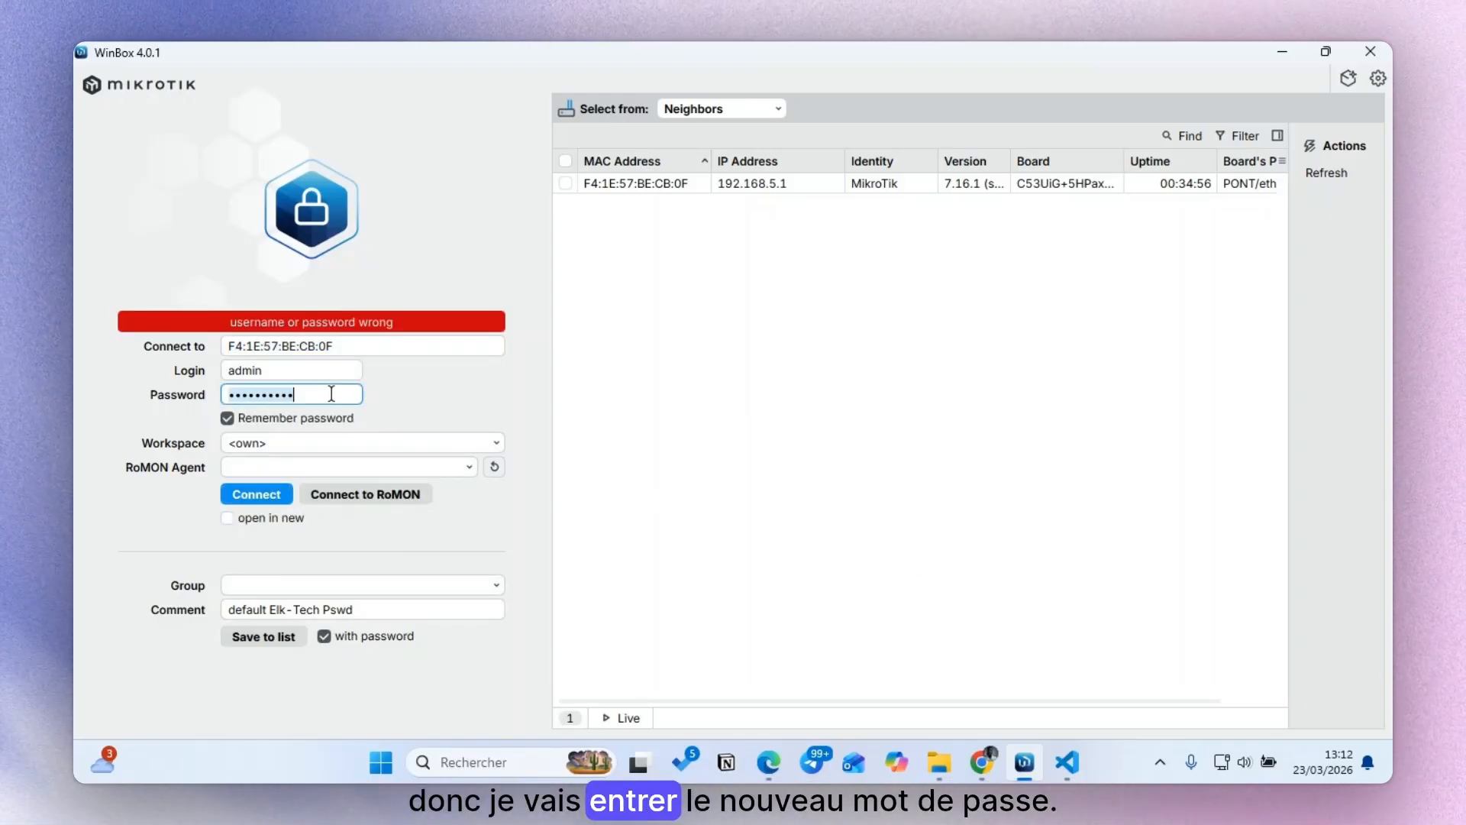
left_click(260, 495)
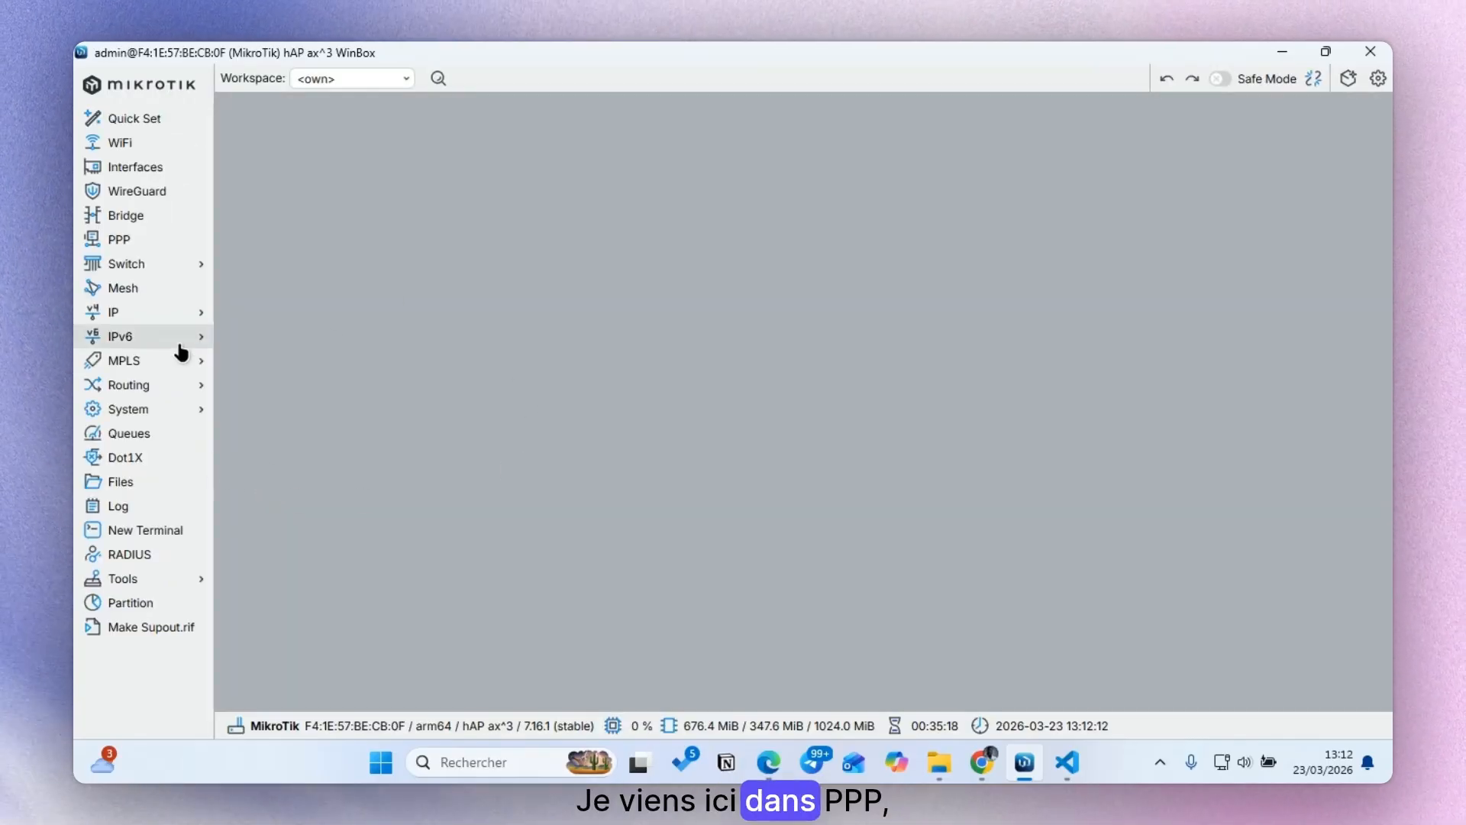
Step: Open the router's PPP interface list and start a new SSTP Client interface
left_click(150, 242)
left_click(254, 261)
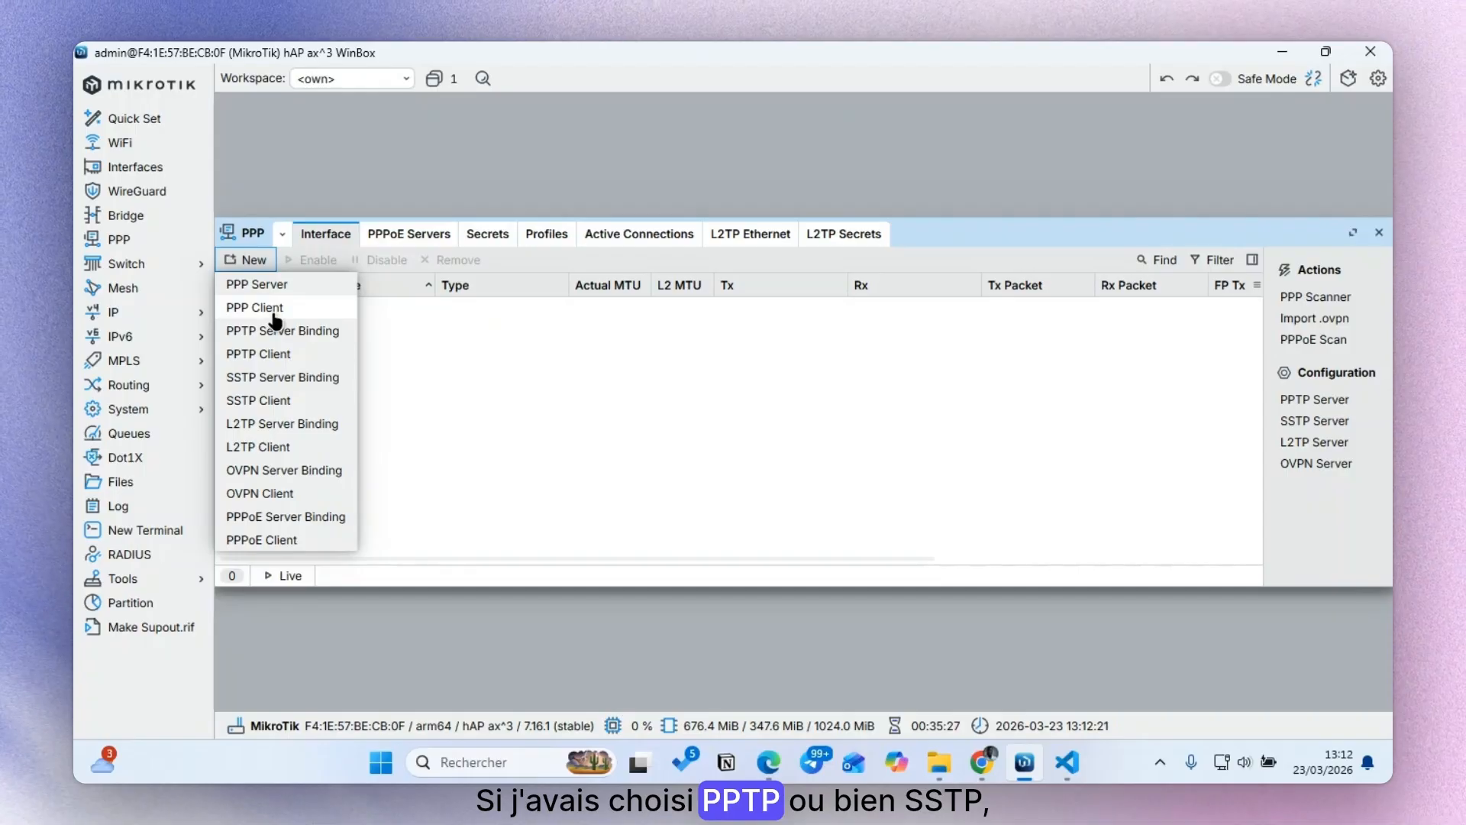
left_click(274, 401)
Step: Switch to the browser and check the instructions for the SSTP Client type and the interface name VPN ELK-TECH
mouse_move(982, 762)
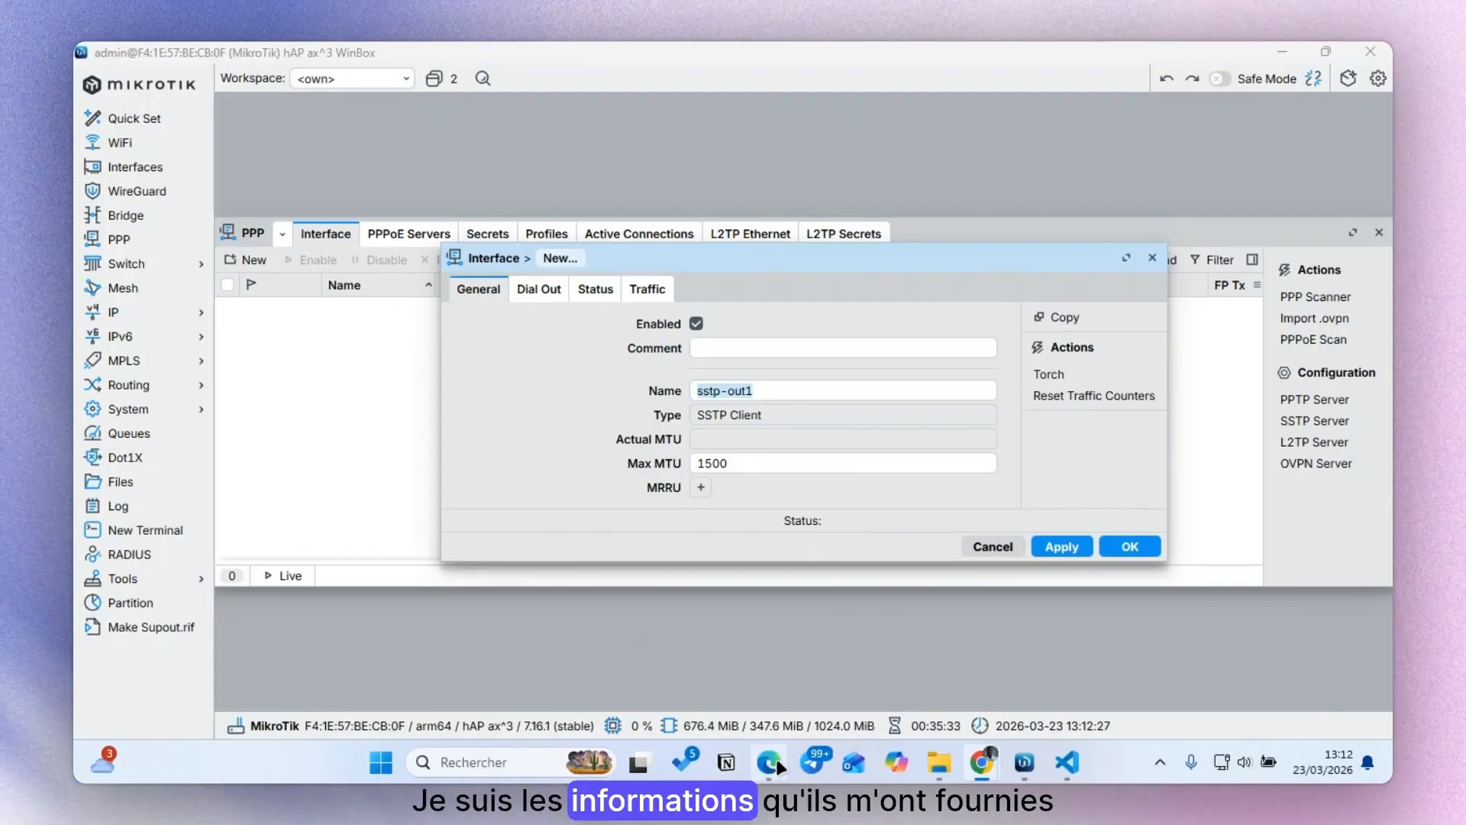
left_click(769, 762)
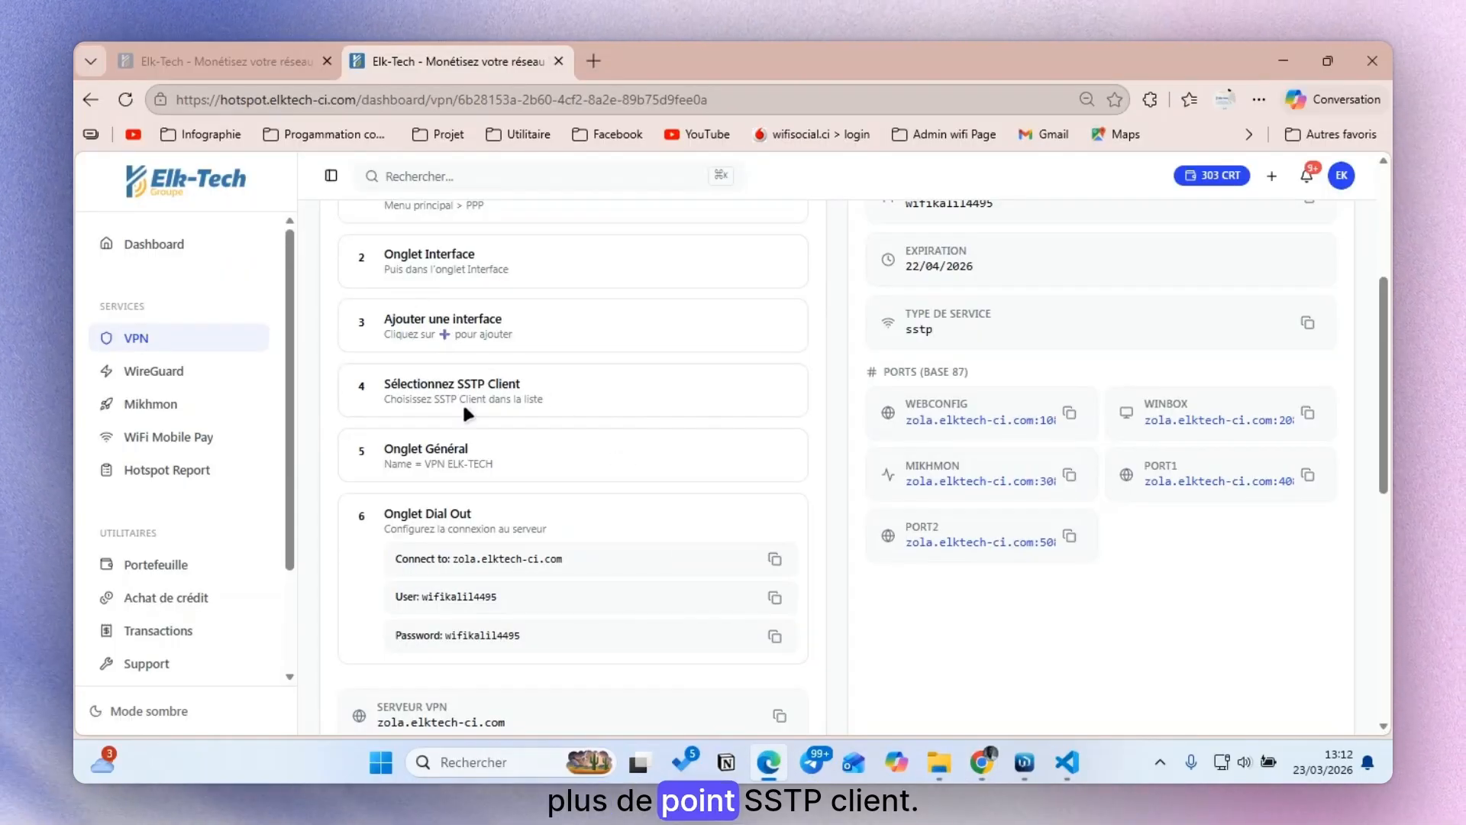
double_click(440, 401)
left_click_drag(462, 399, 489, 402)
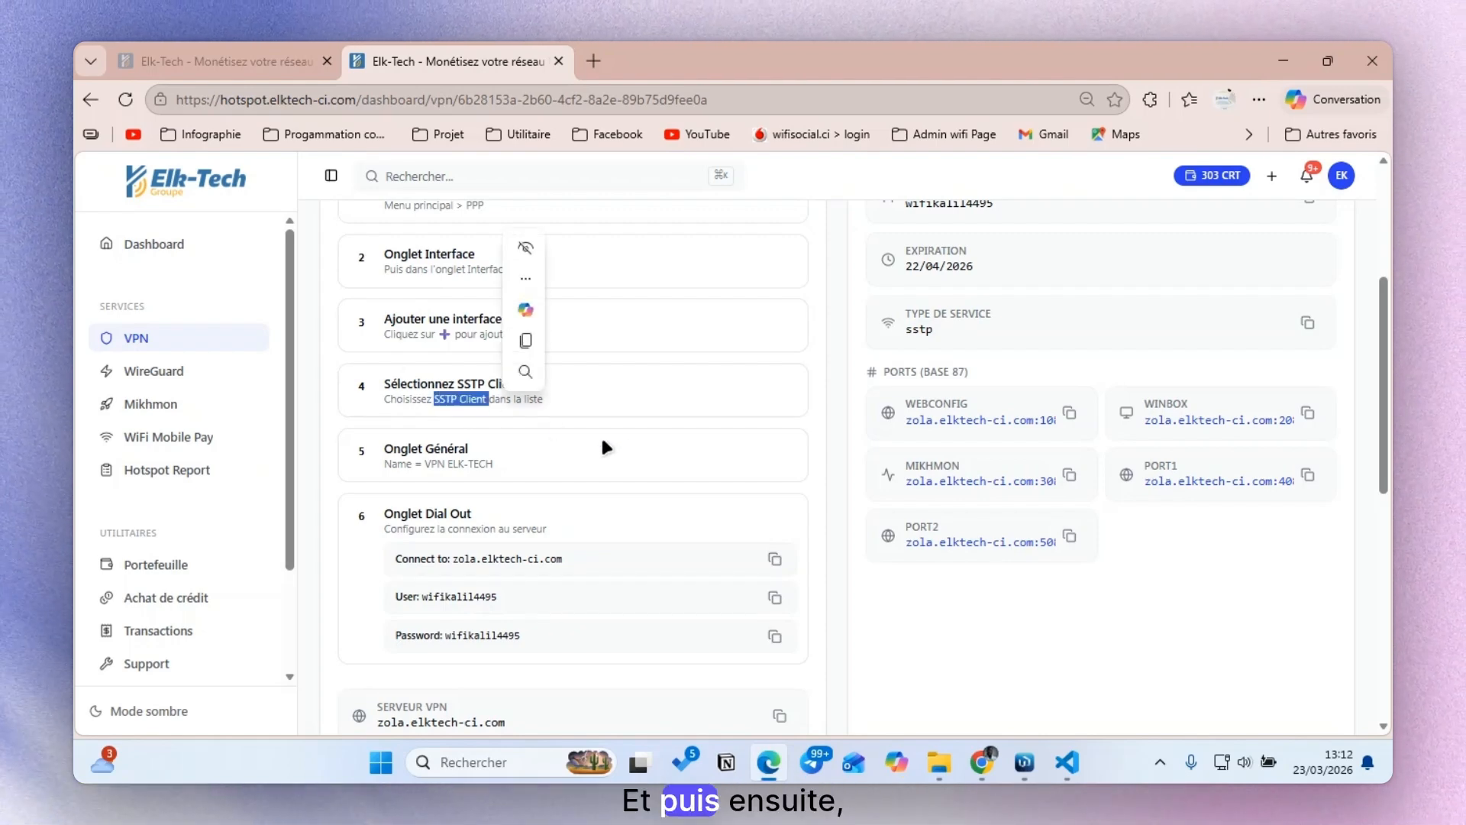
left_click(429, 465)
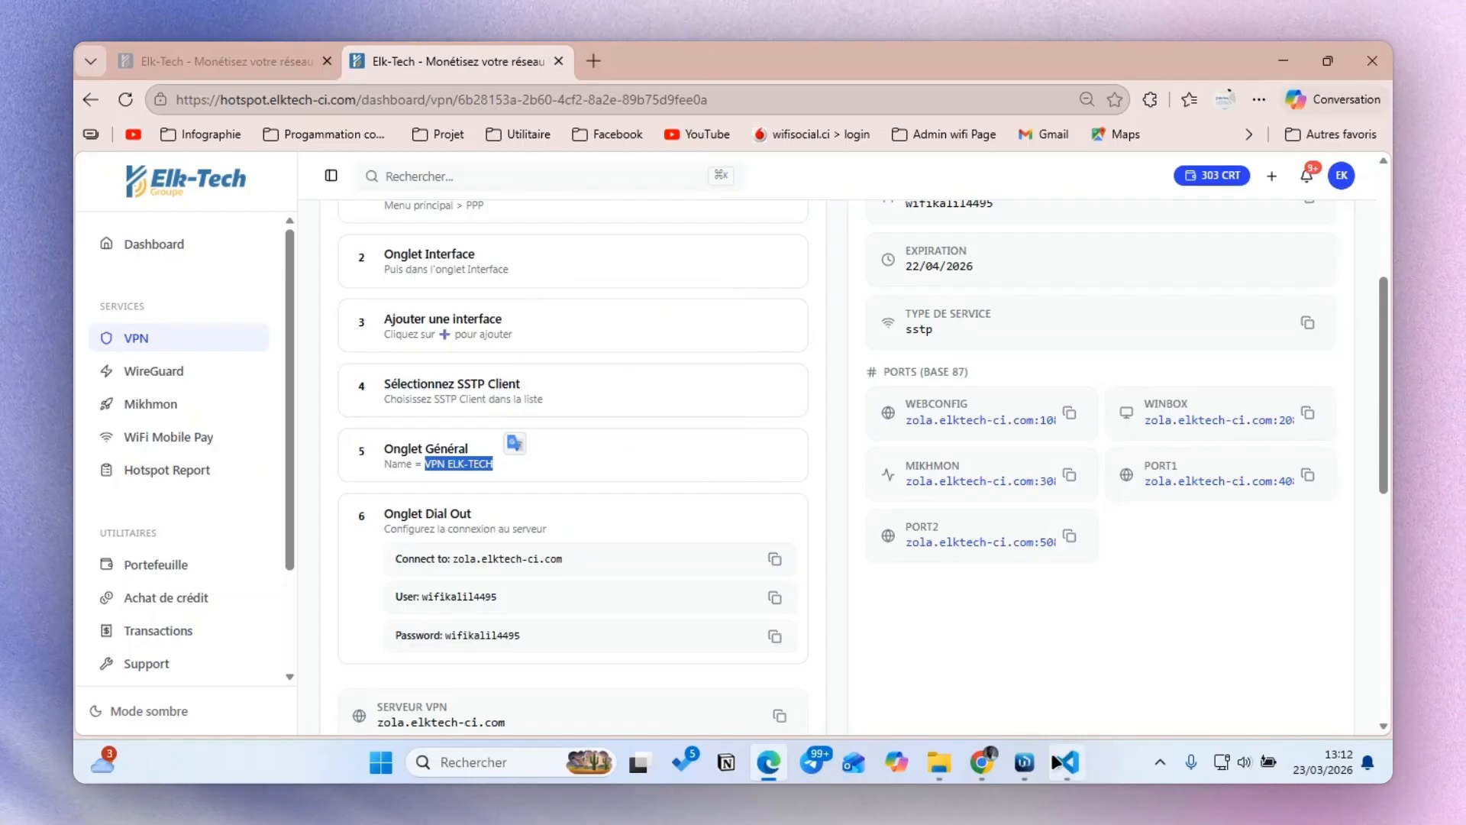
Step: Switch to WinBox, create a new SSTP Client interface from the PPP interface list and name it VPN ELK-TECH
key("alt+Tab")
left_click(1152, 258)
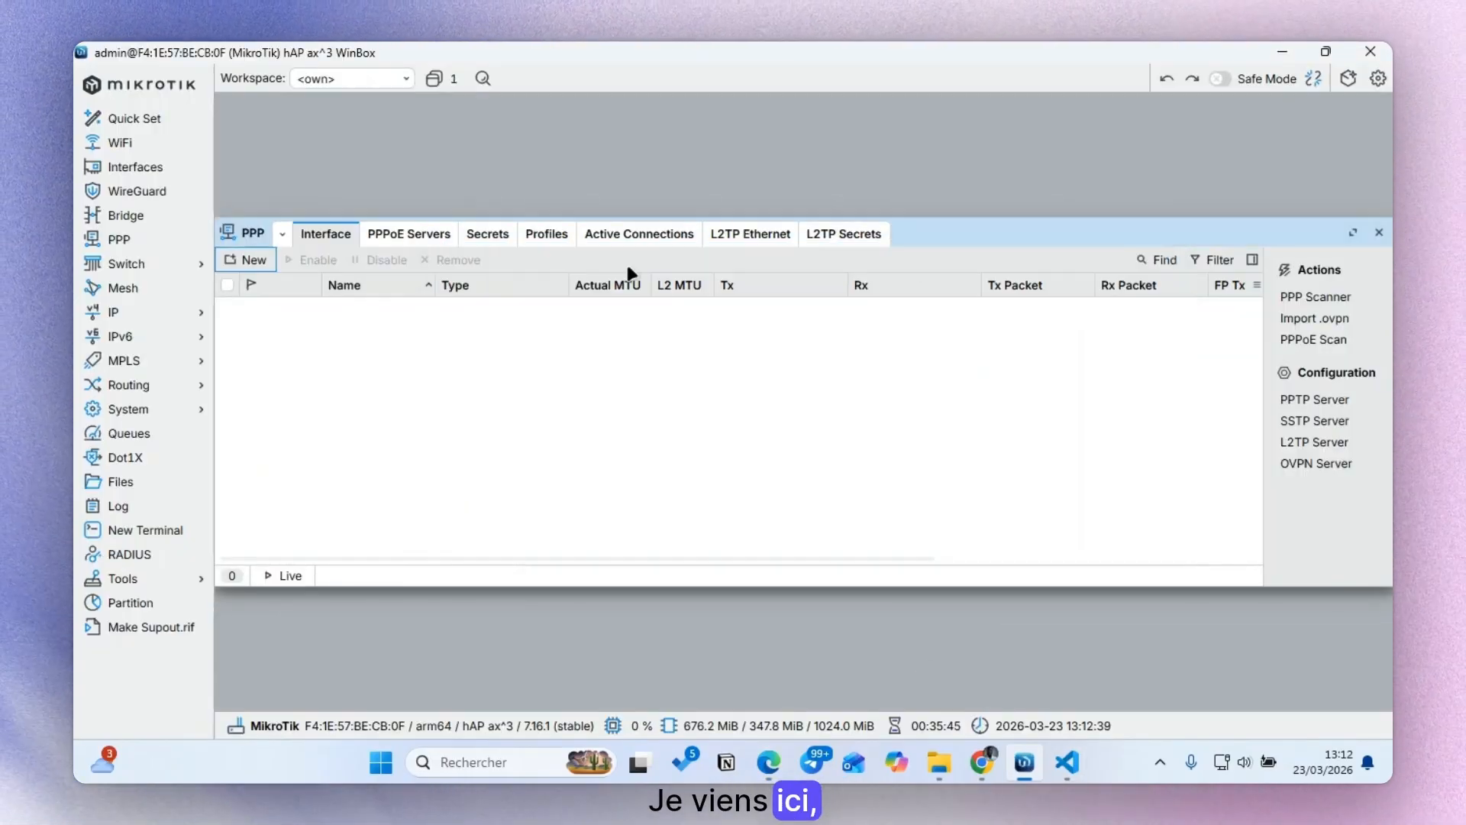
left_click(233, 262)
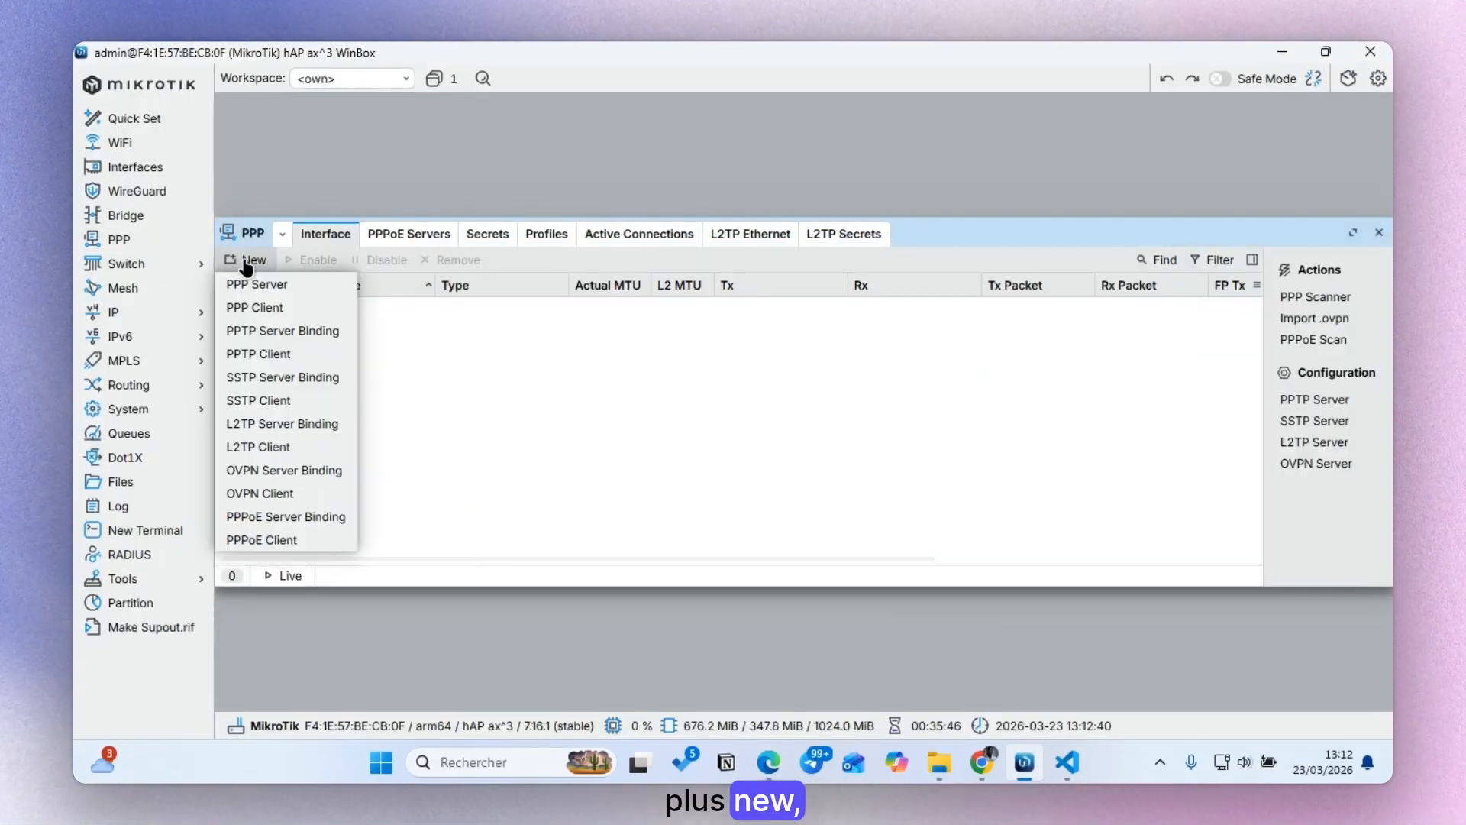
left_click(264, 405)
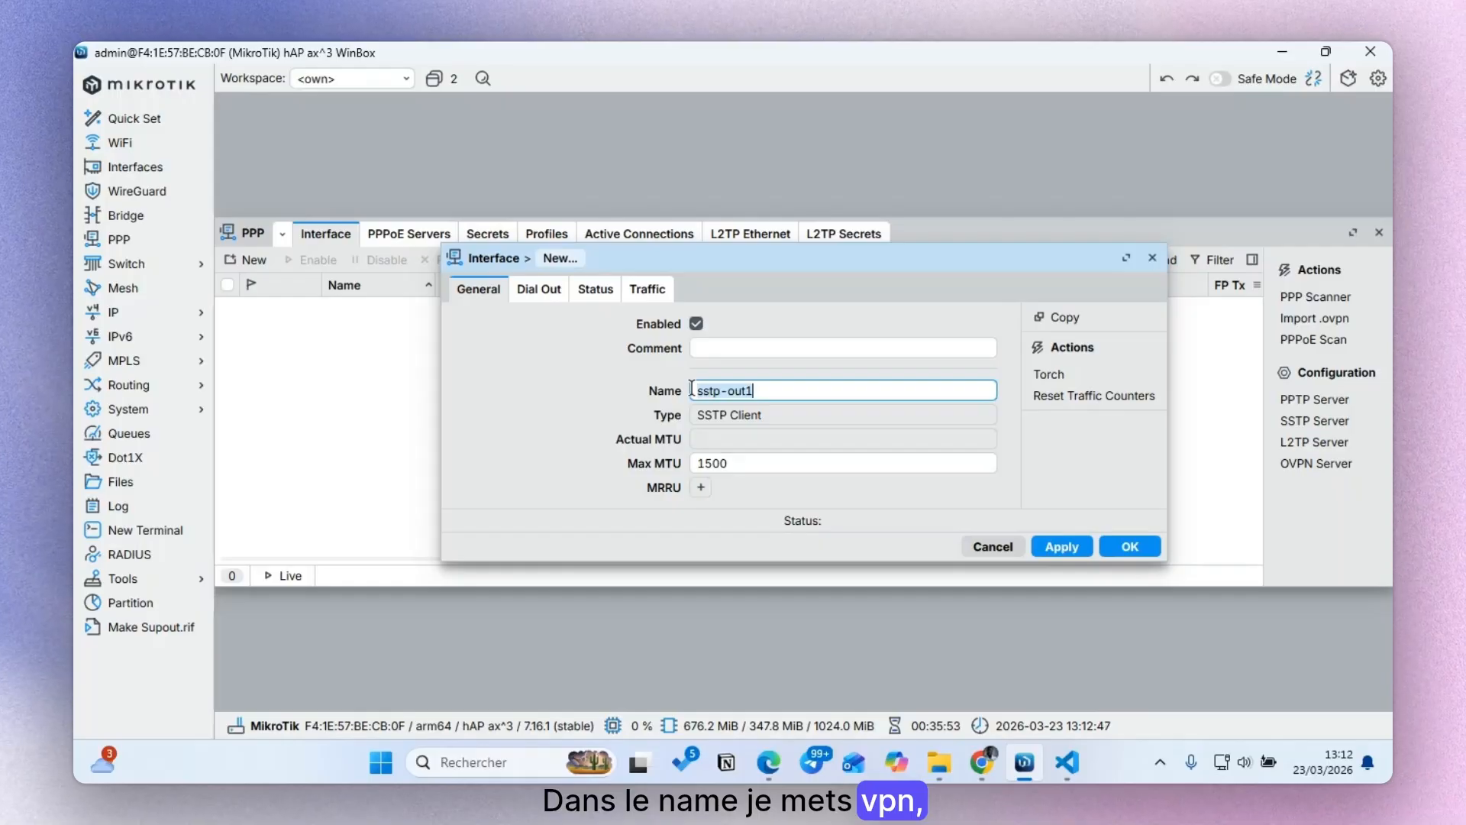
type("vP")
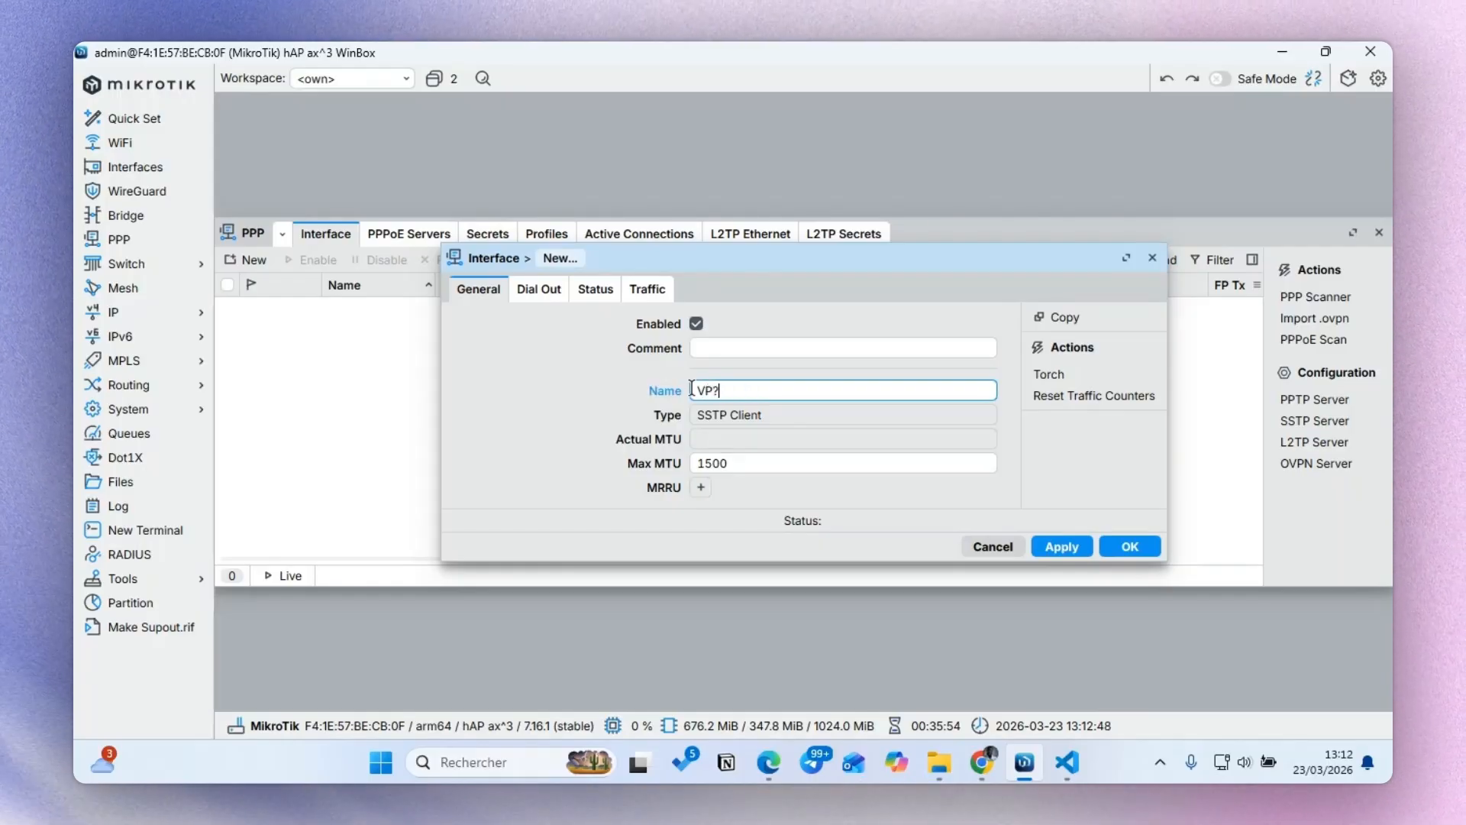
type("N EL")
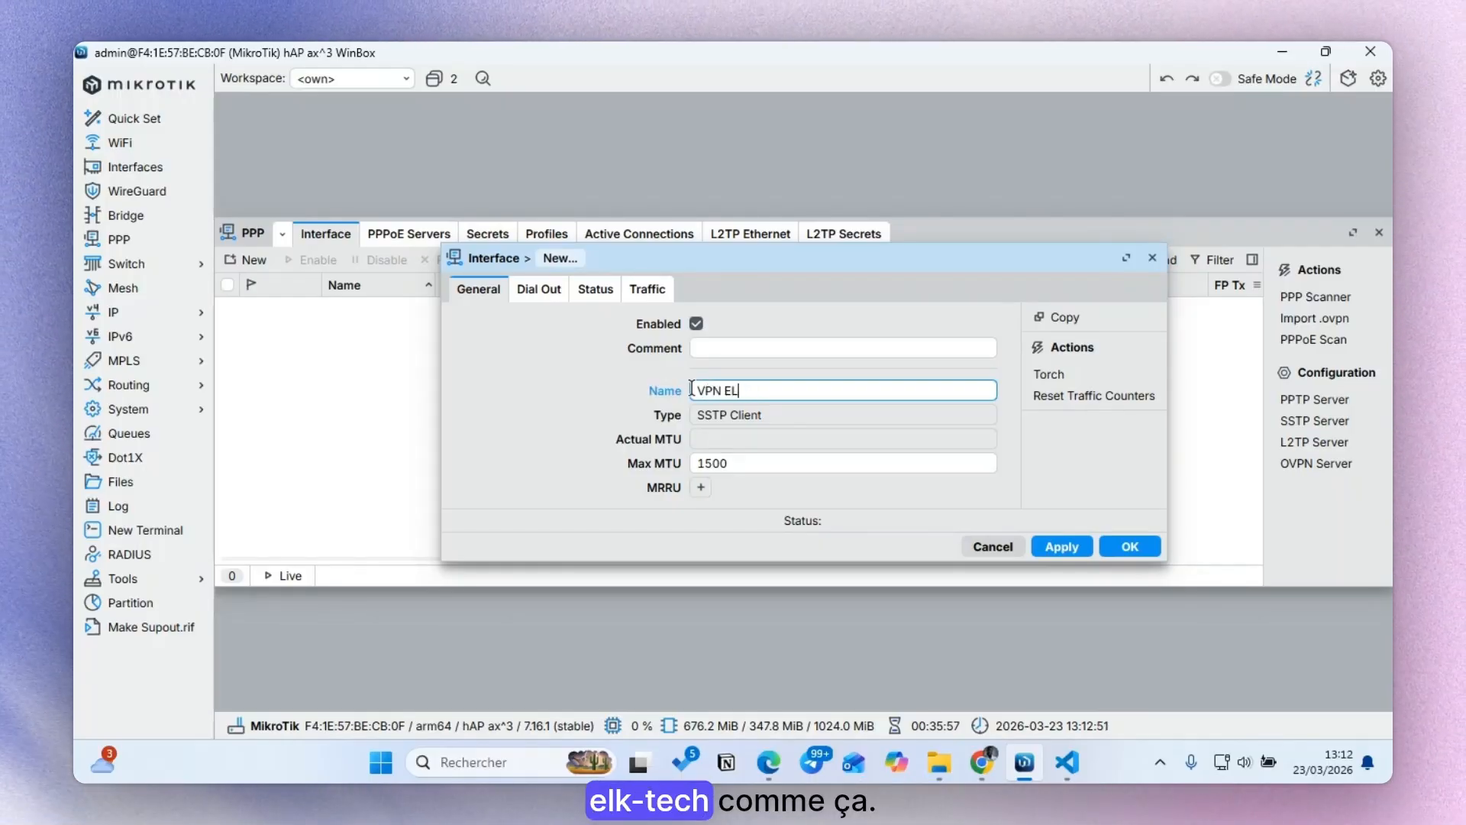
type("K-T")
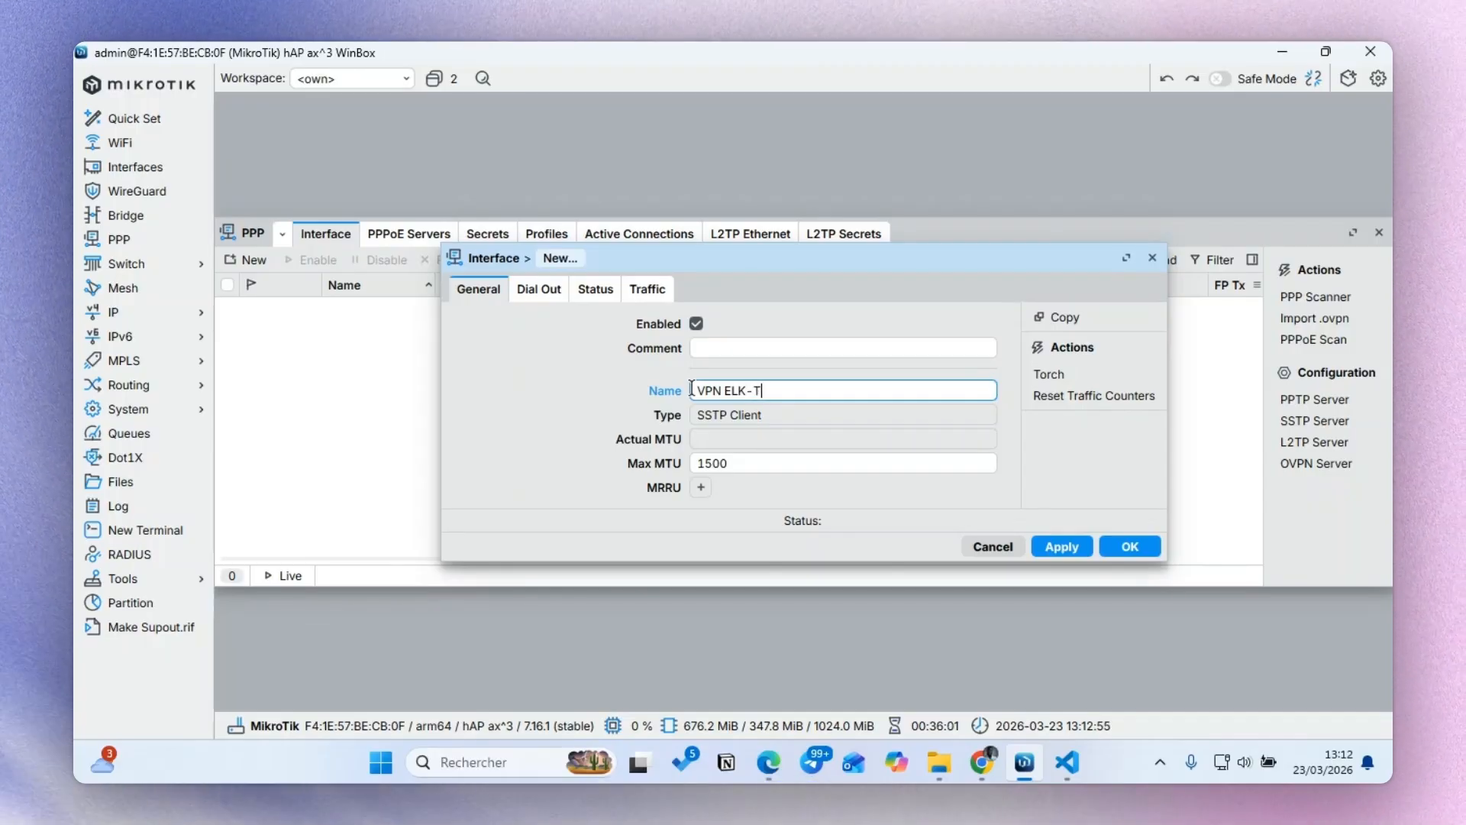
type("EECH")
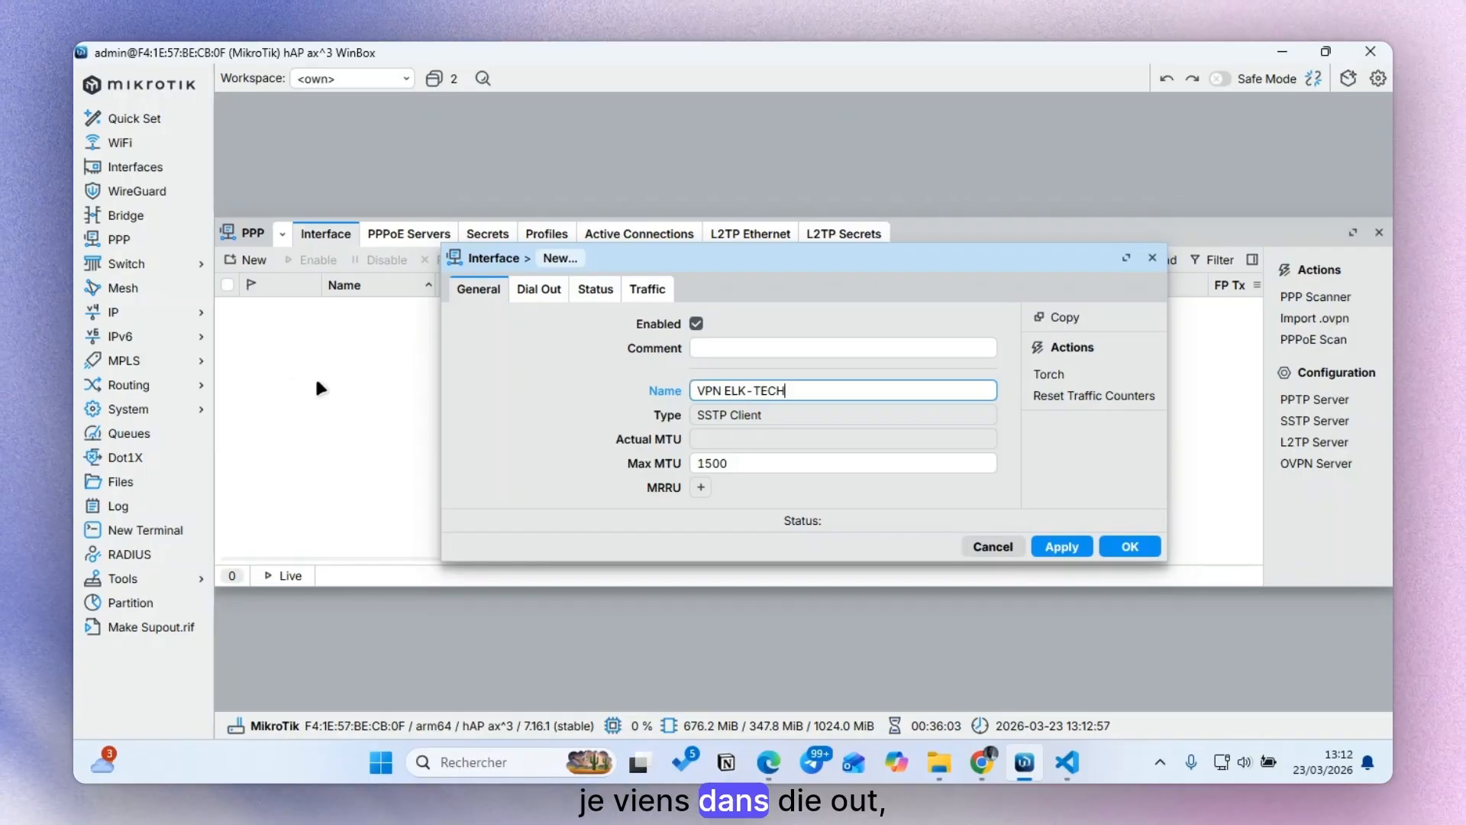
Step: Copy the Connect to address from the browser instructions and set it as the interface's Dial Out server, zola.elktech-ci.com
left_click(561, 291)
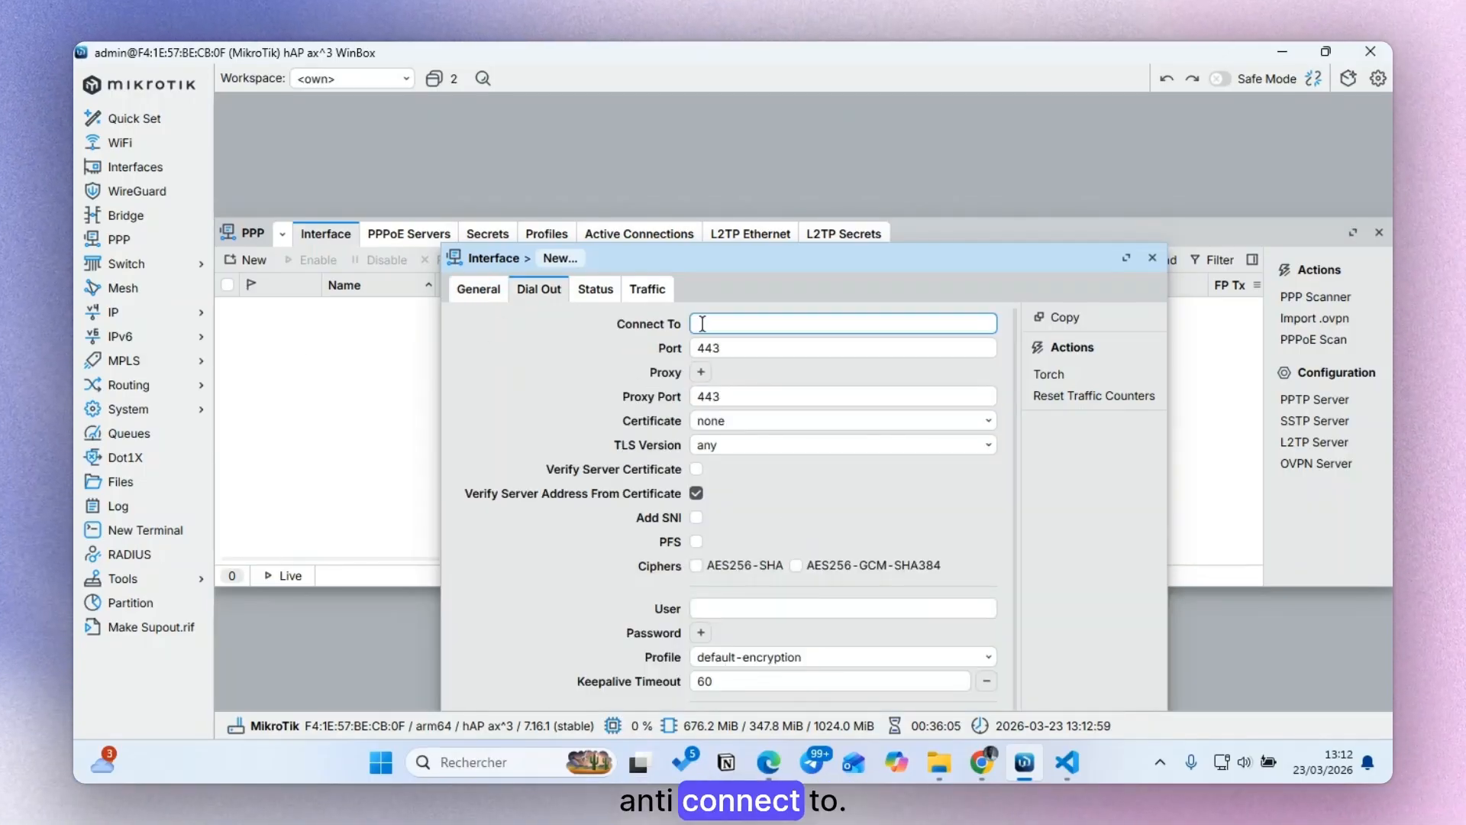
mouse_move(992, 780)
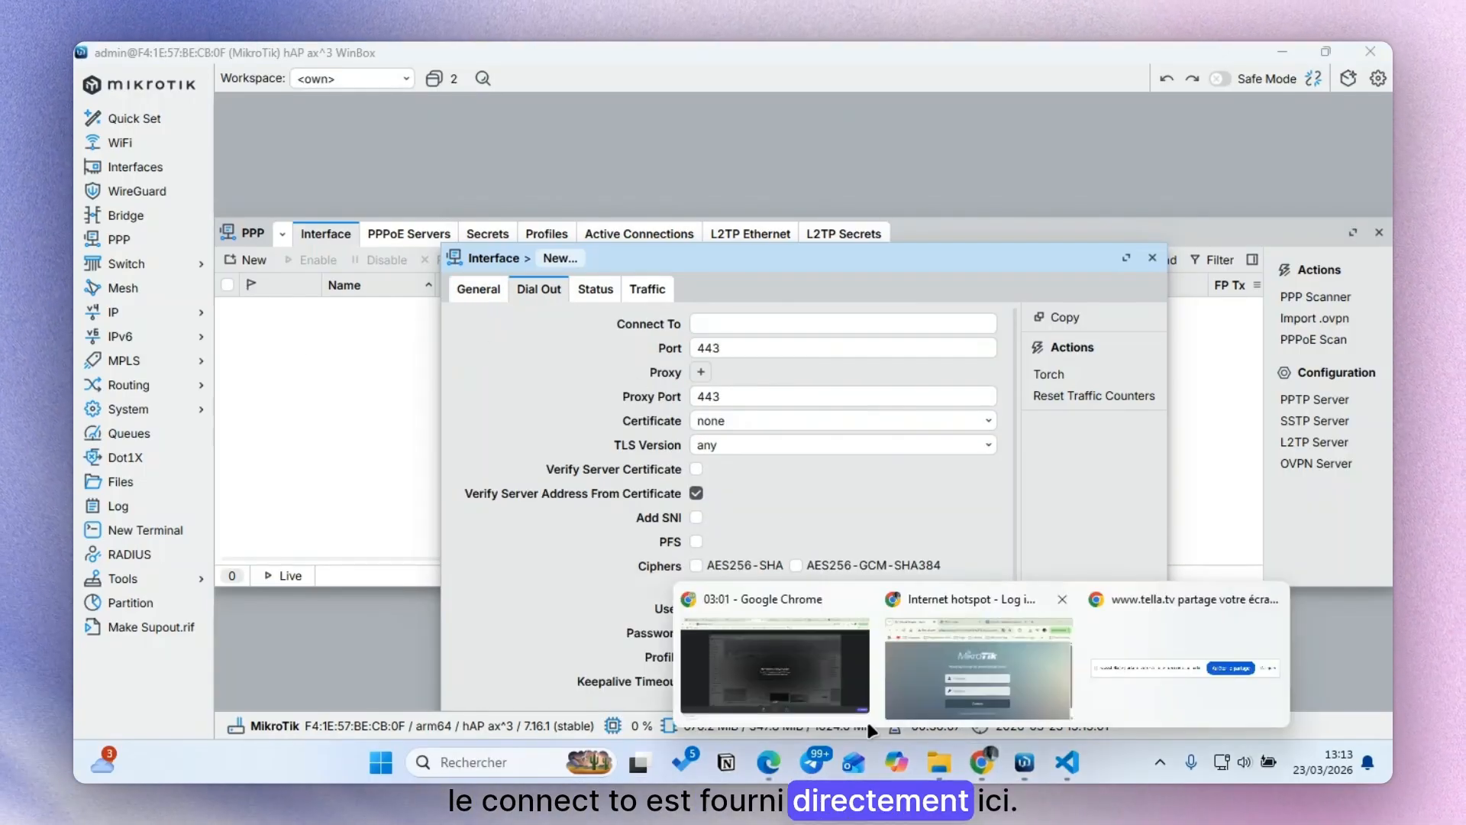
left_click(768, 762)
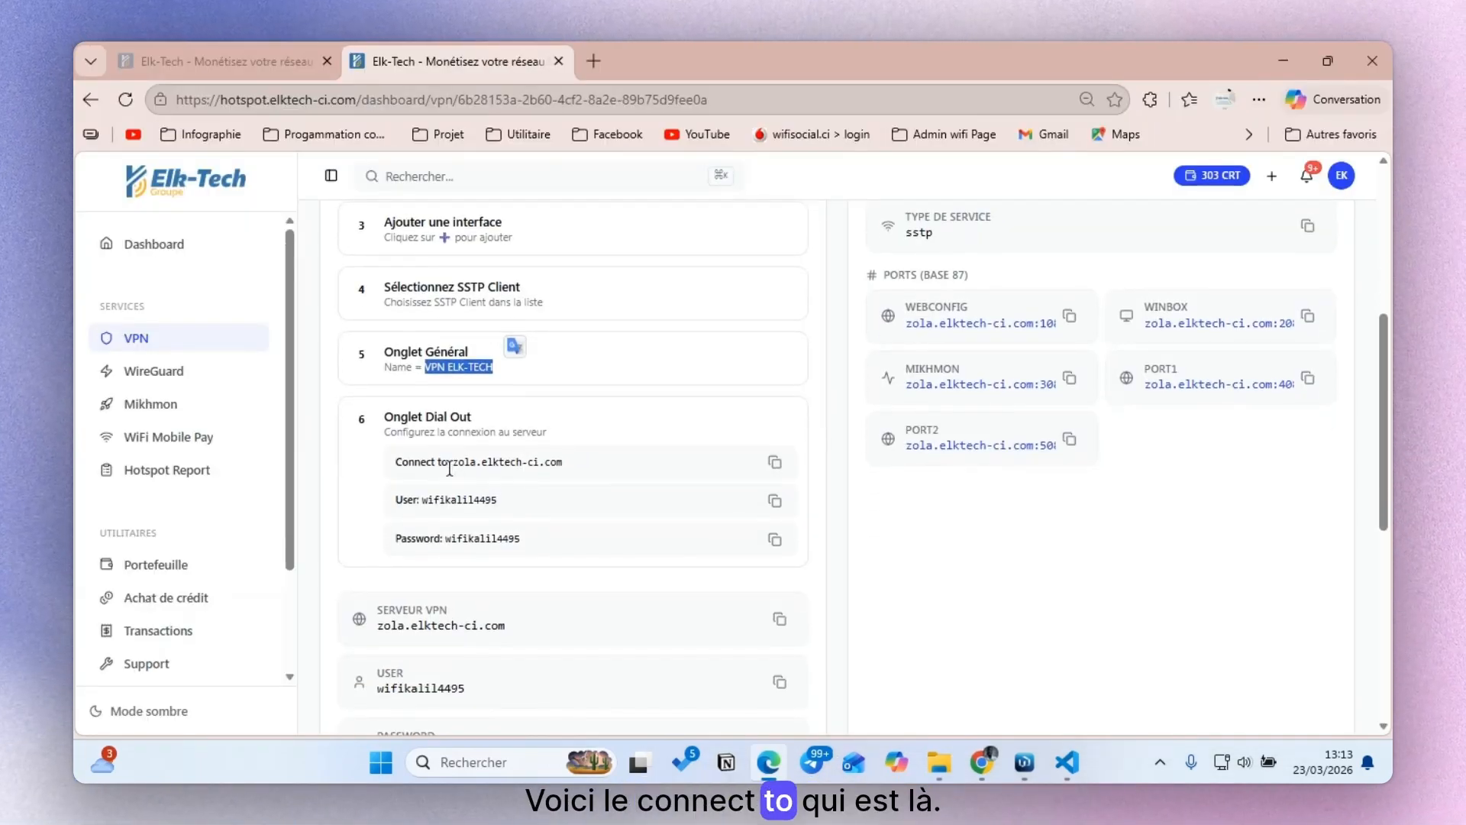
left_click(776, 462)
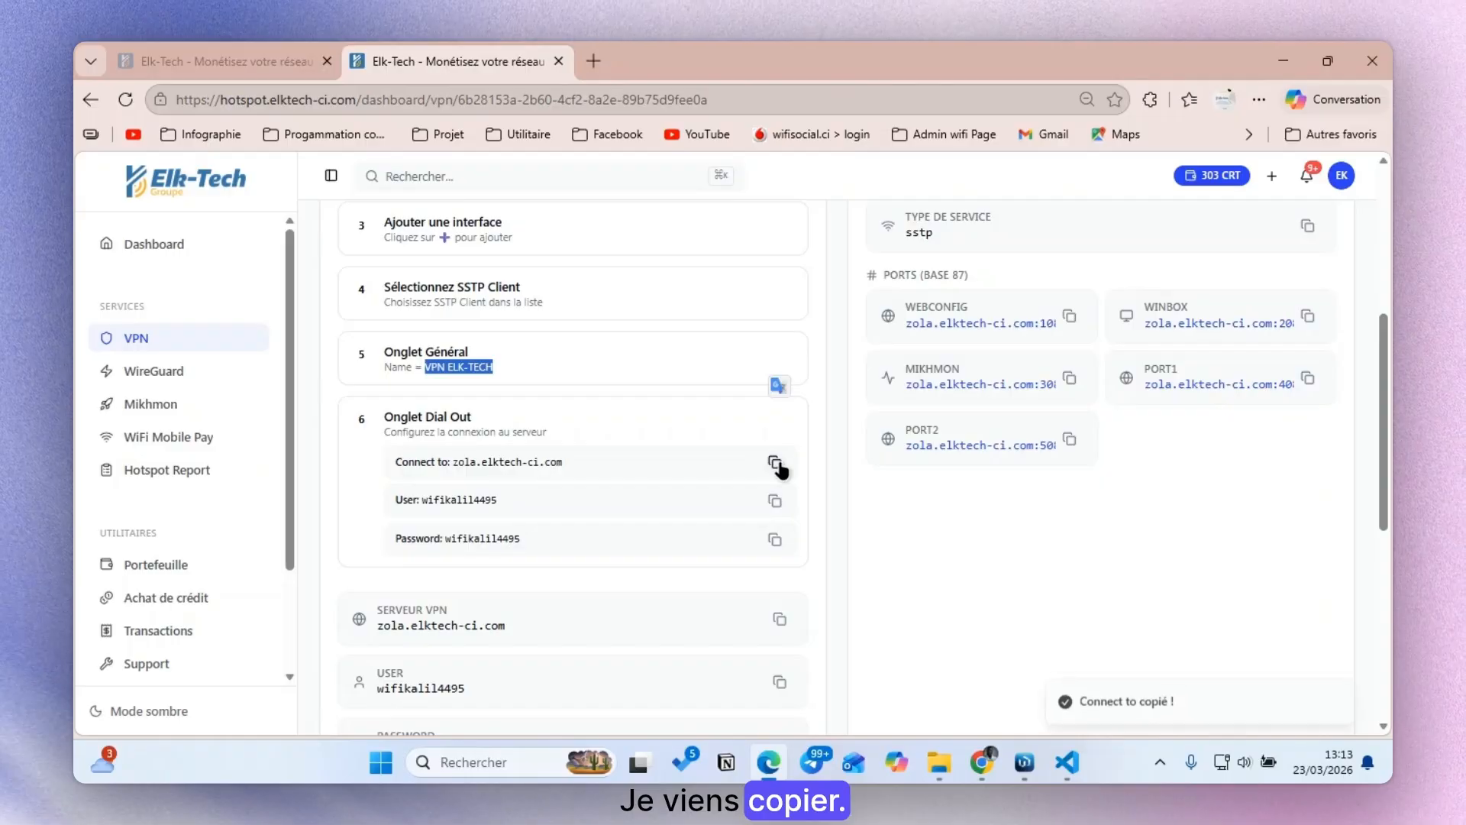
left_click(1026, 762)
left_click(732, 334)
key("ctrl+v")
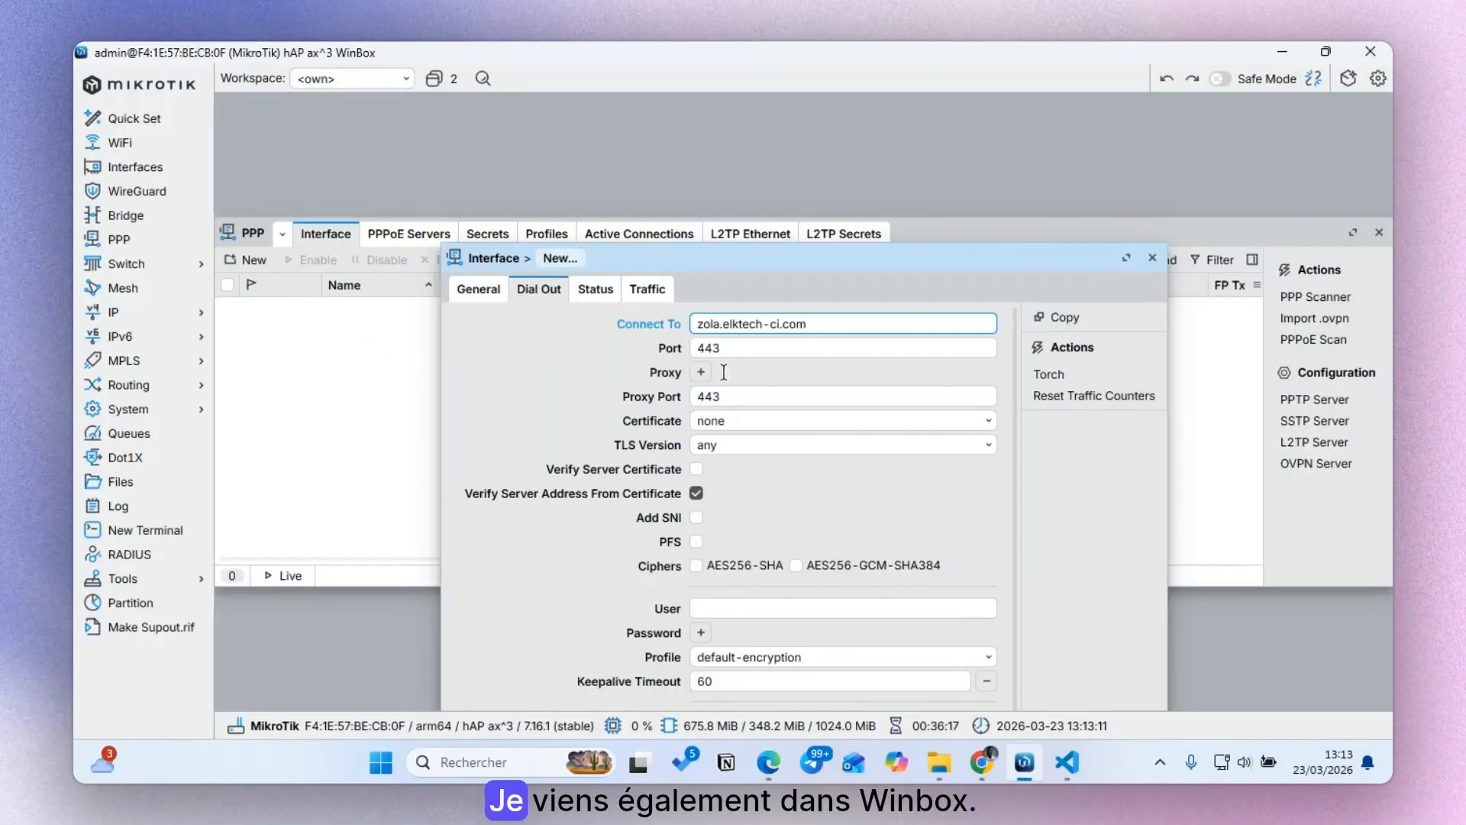
Step: Copy the VPN user from the browser instructions and enter it as the SSTP client's User and Password in WinBox
left_click(778, 761)
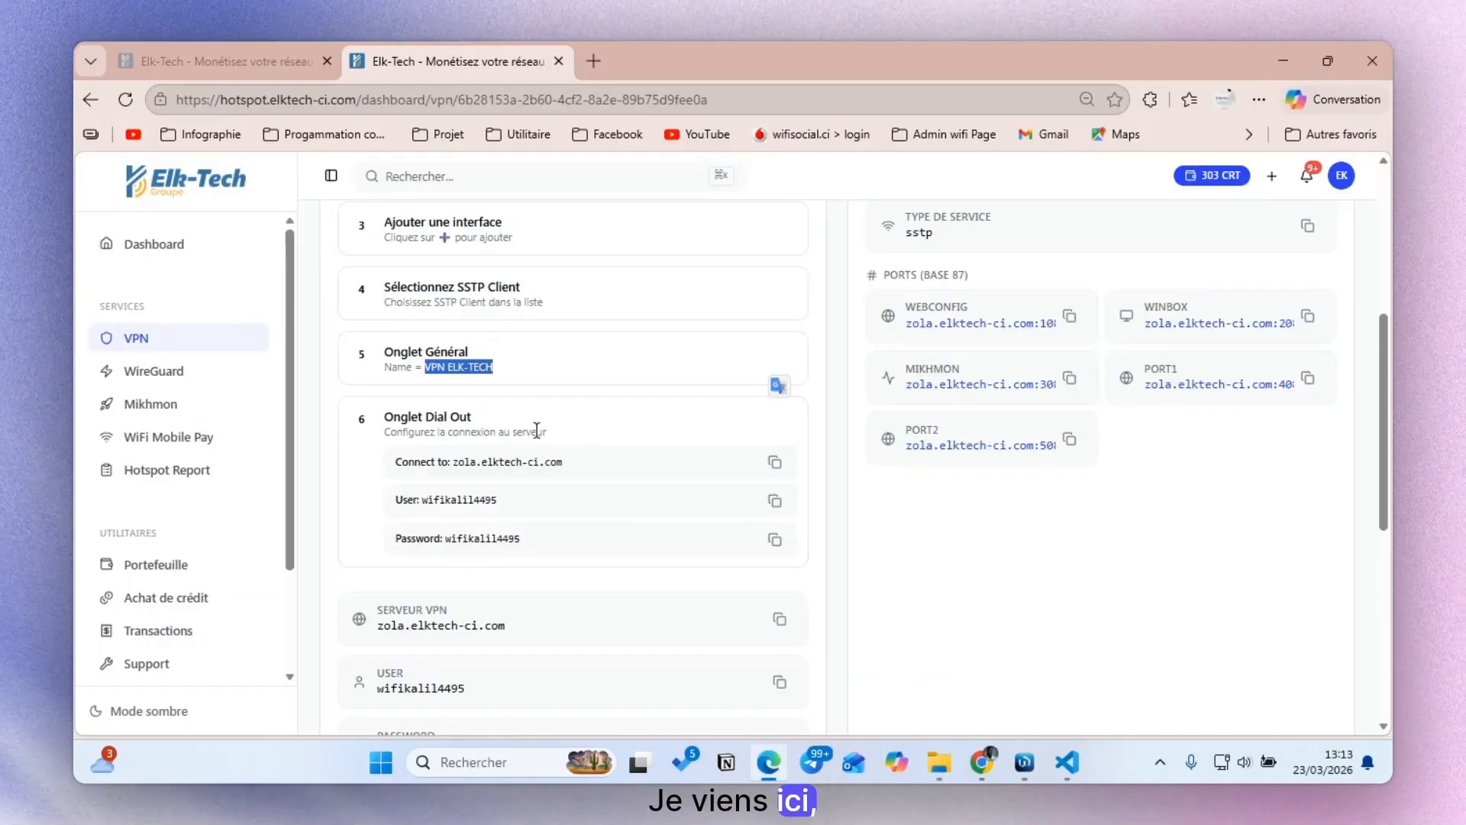
left_click(774, 501)
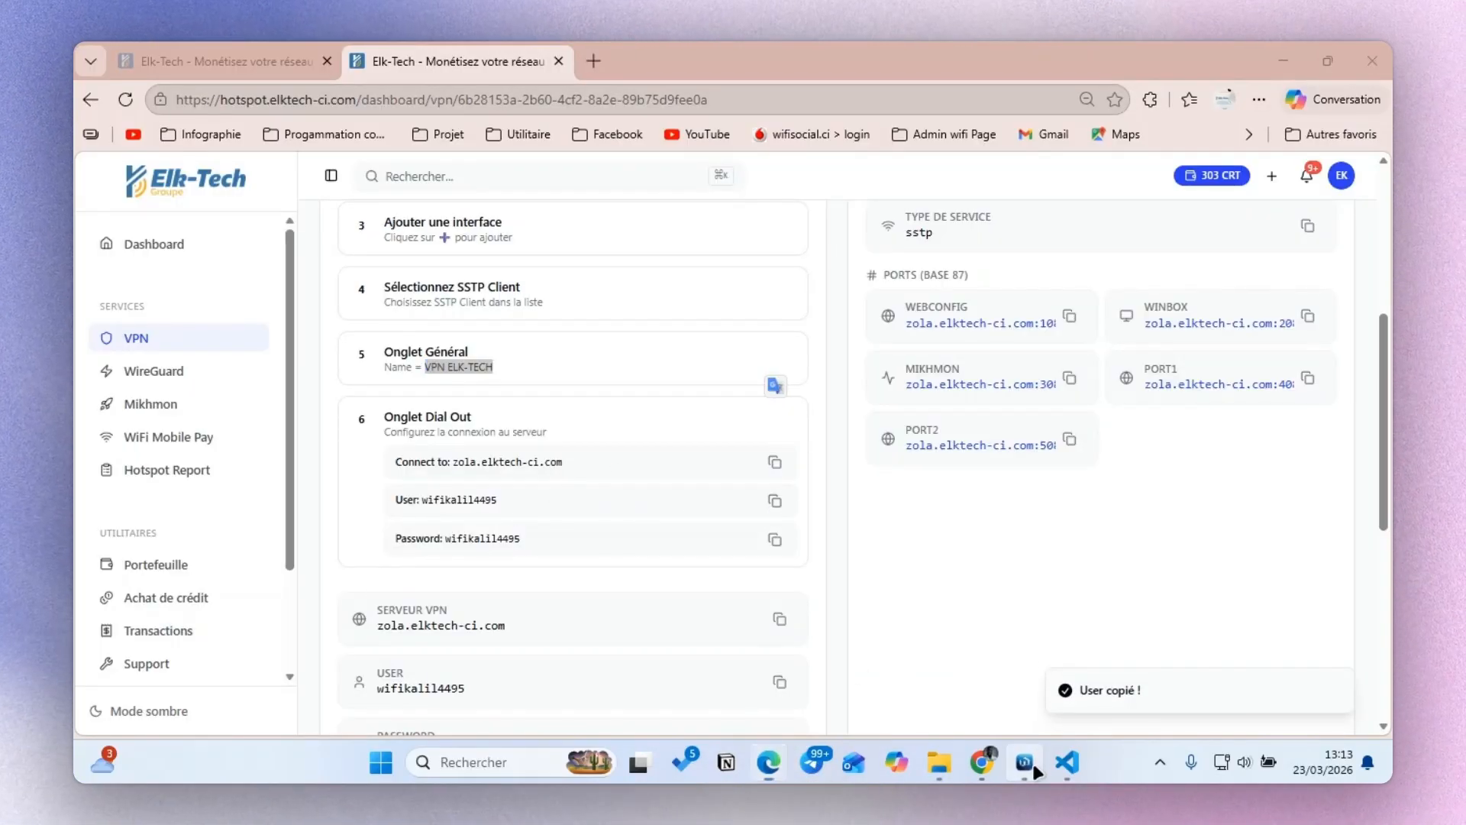
left_click(1030, 763)
left_click(775, 611)
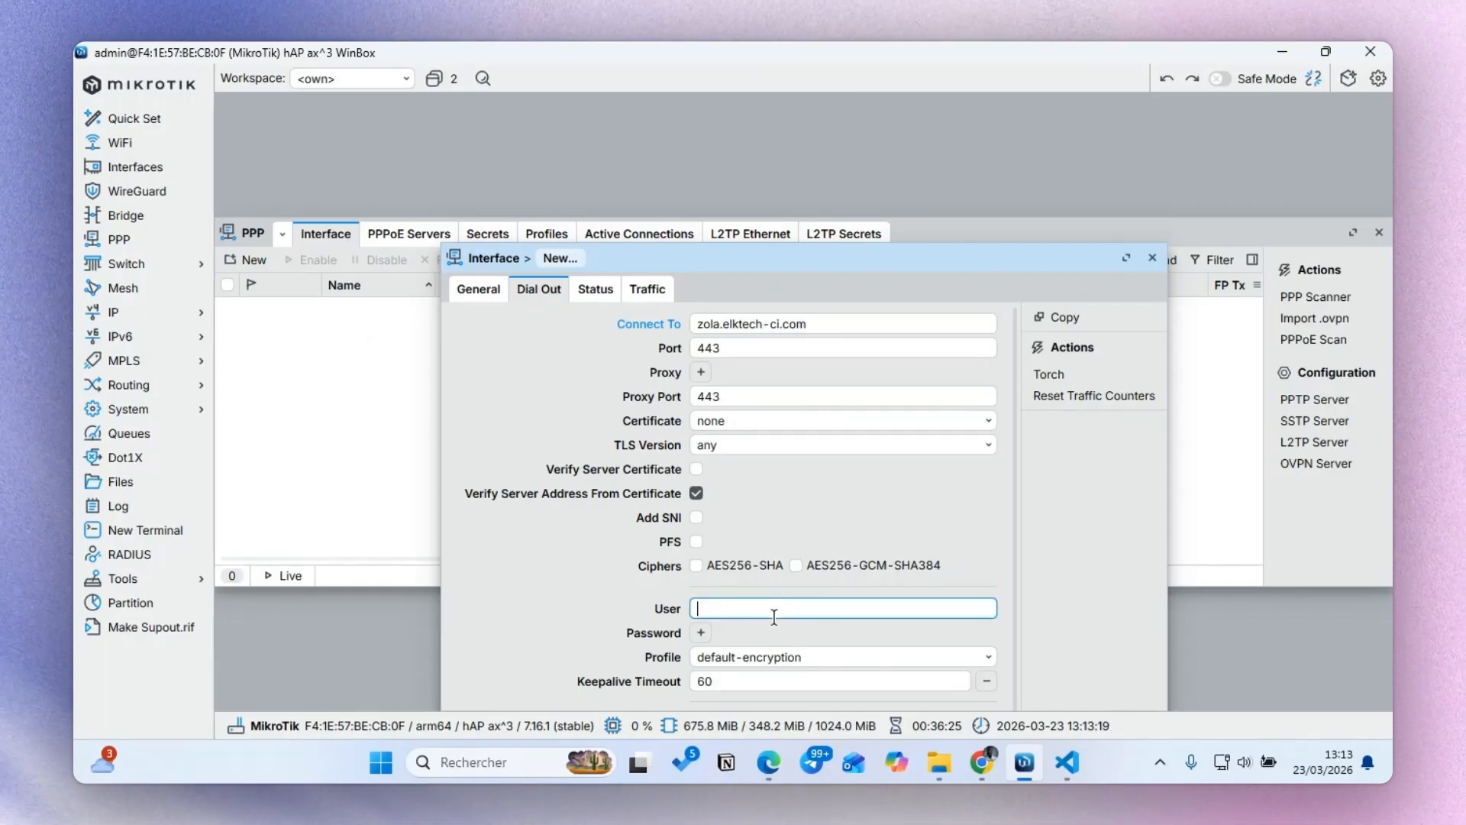
key("ctrl+v")
left_click(702, 632)
key("ctrl+v")
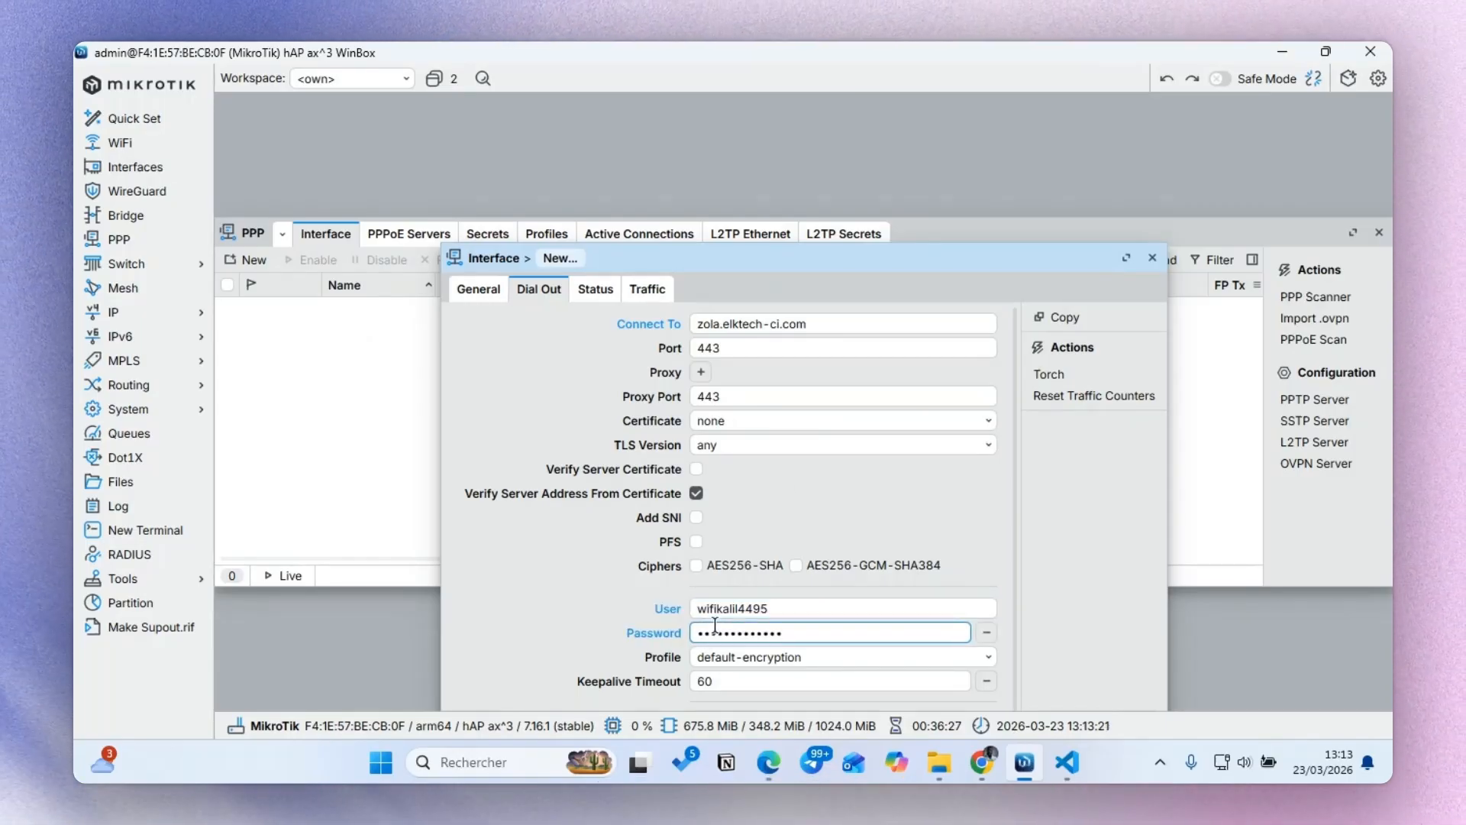
Step: Apply and save the VPN ELK-TECH interface, check its status flag in the PPP list and close the list
left_click(692, 608)
left_click_drag(944, 271, 916, 121)
left_click(1032, 696)
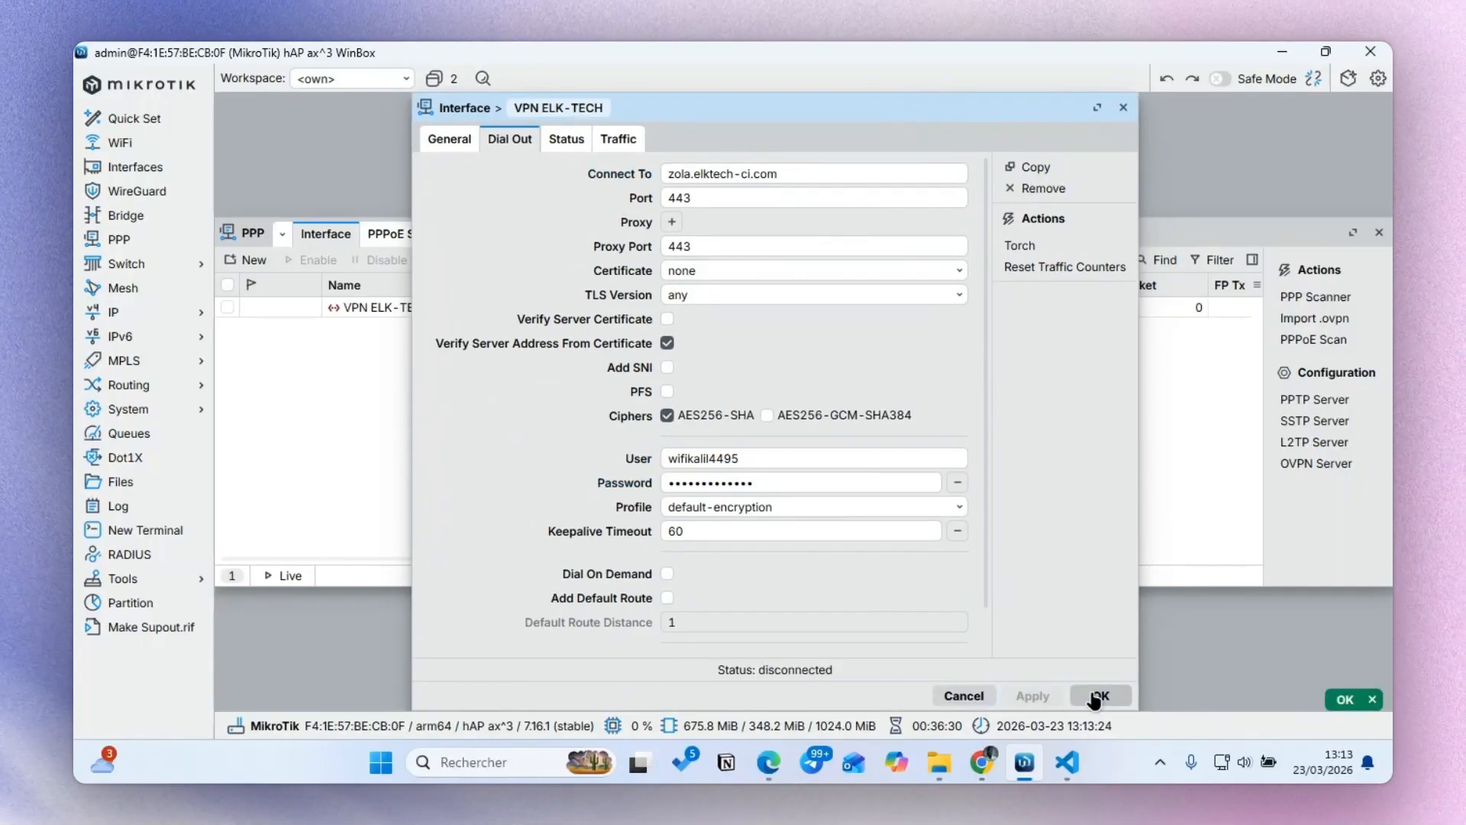
left_click(1096, 695)
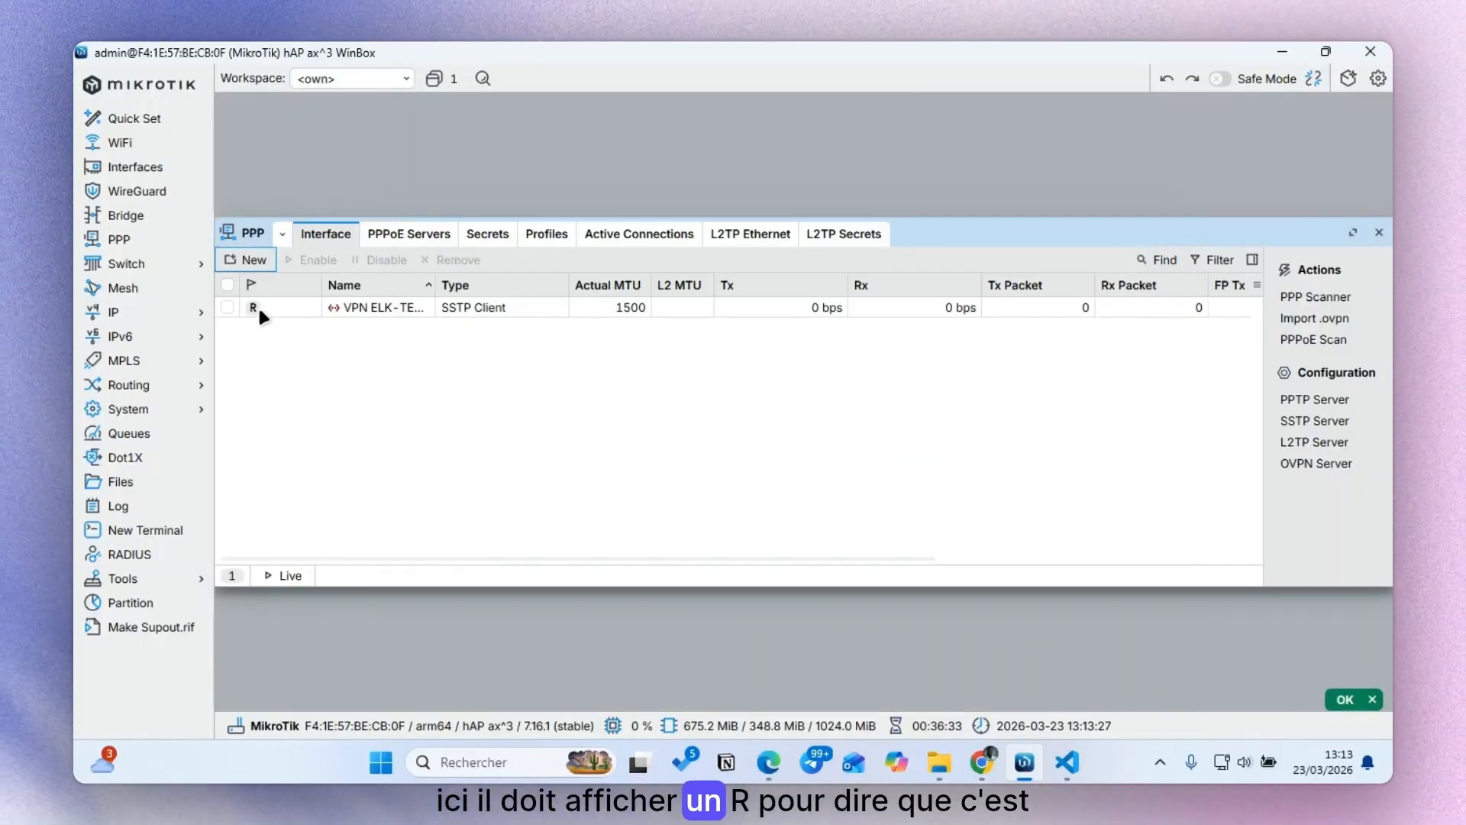
mouse_move(257, 312)
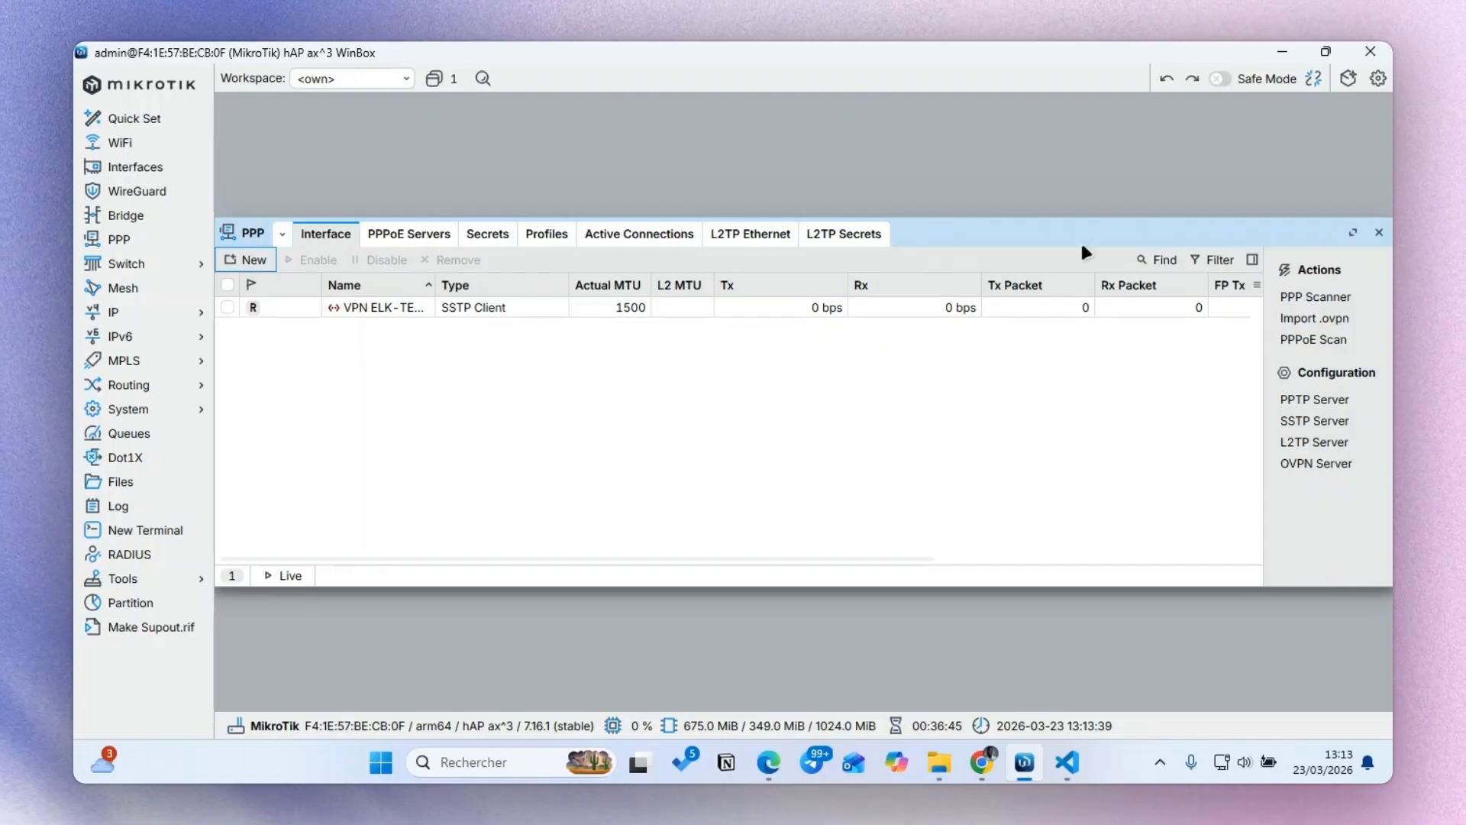
left_click(1376, 233)
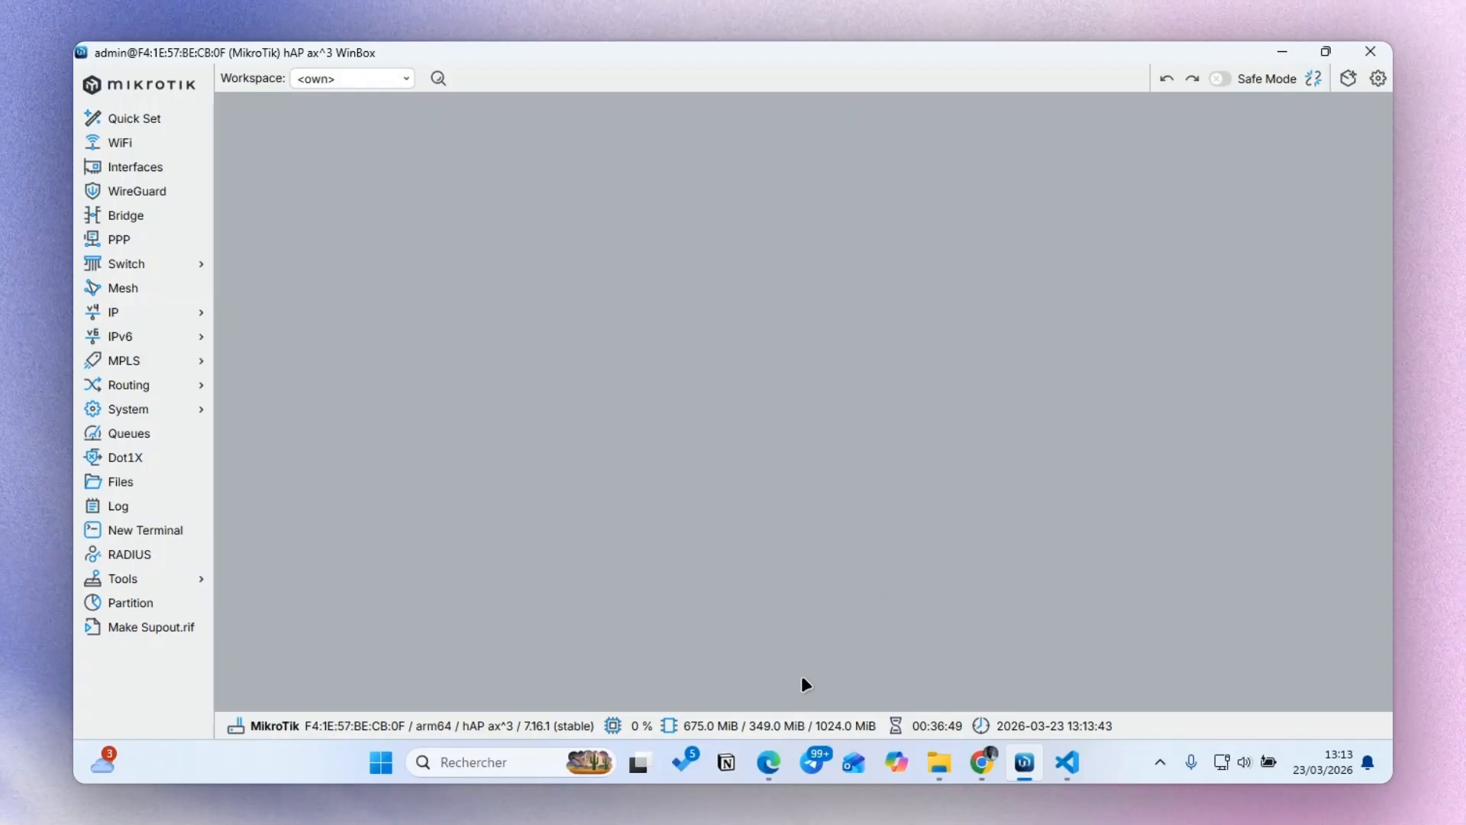
Step: Switch to the browser, review the Dépannage commands for an unanswered ping and copy the firewall filter disable command
left_click(769, 762)
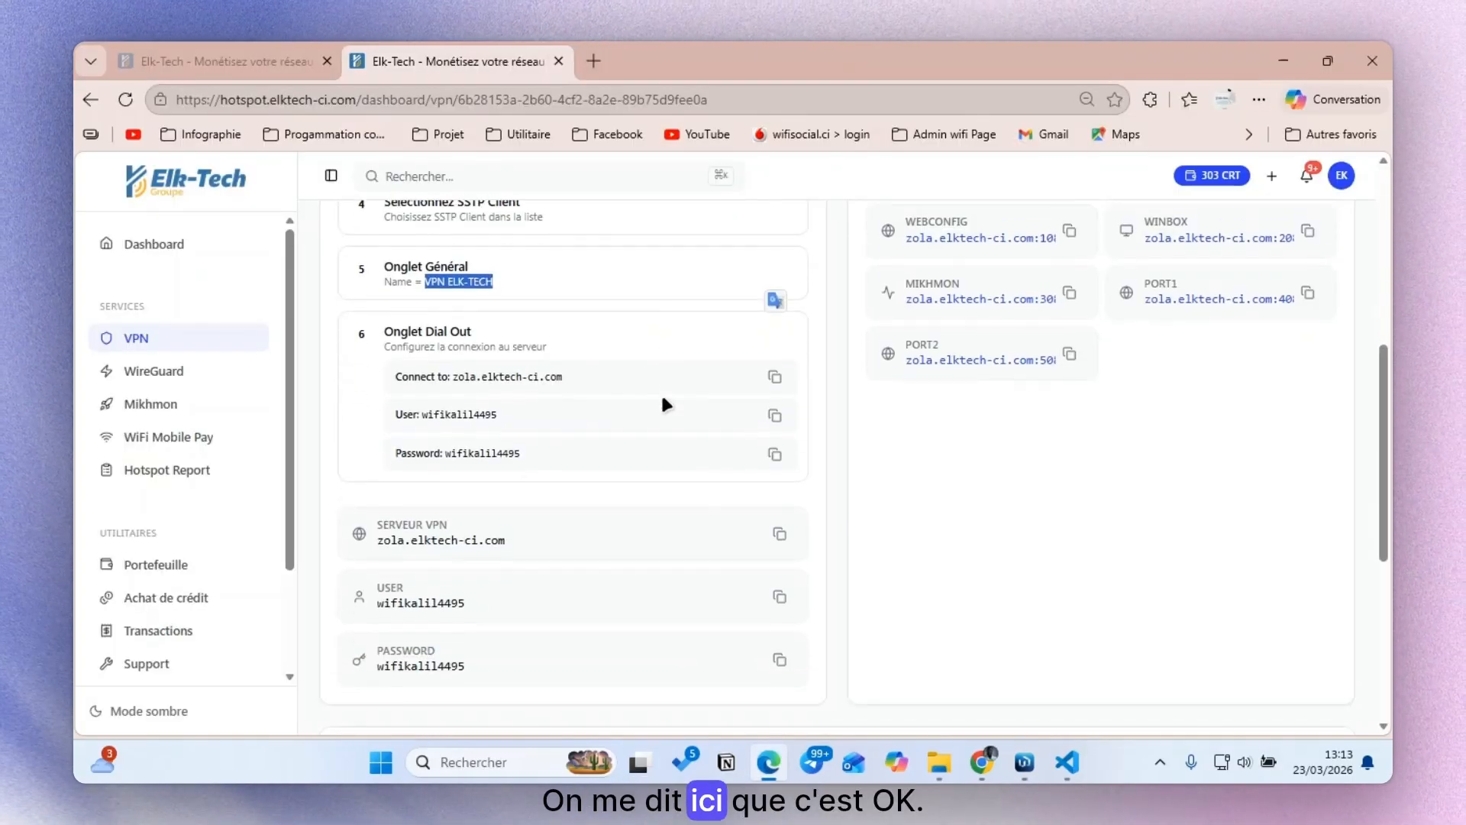
scroll(431, 542, "down", 5)
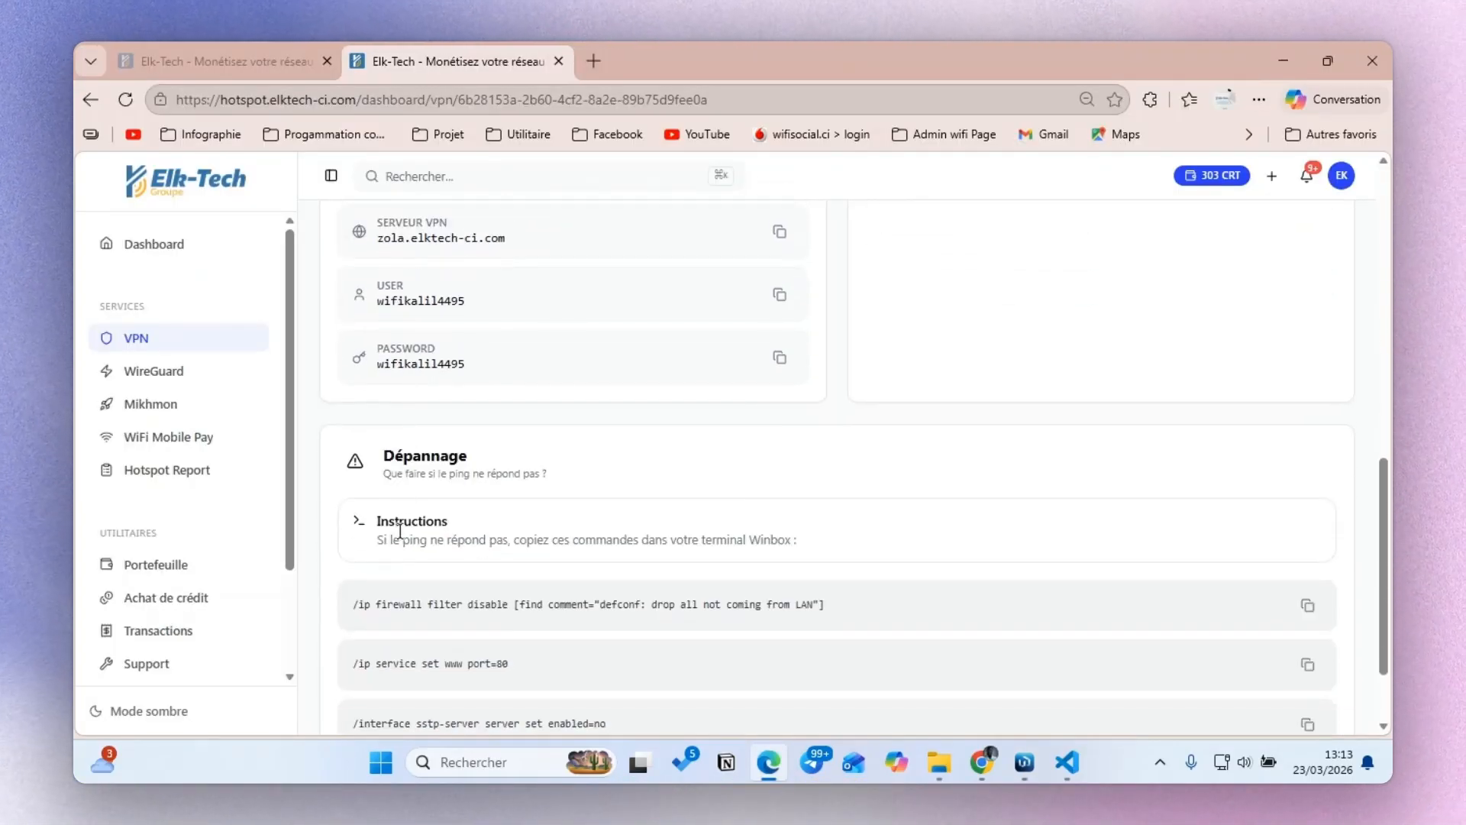
scroll(399, 526, "down", 2)
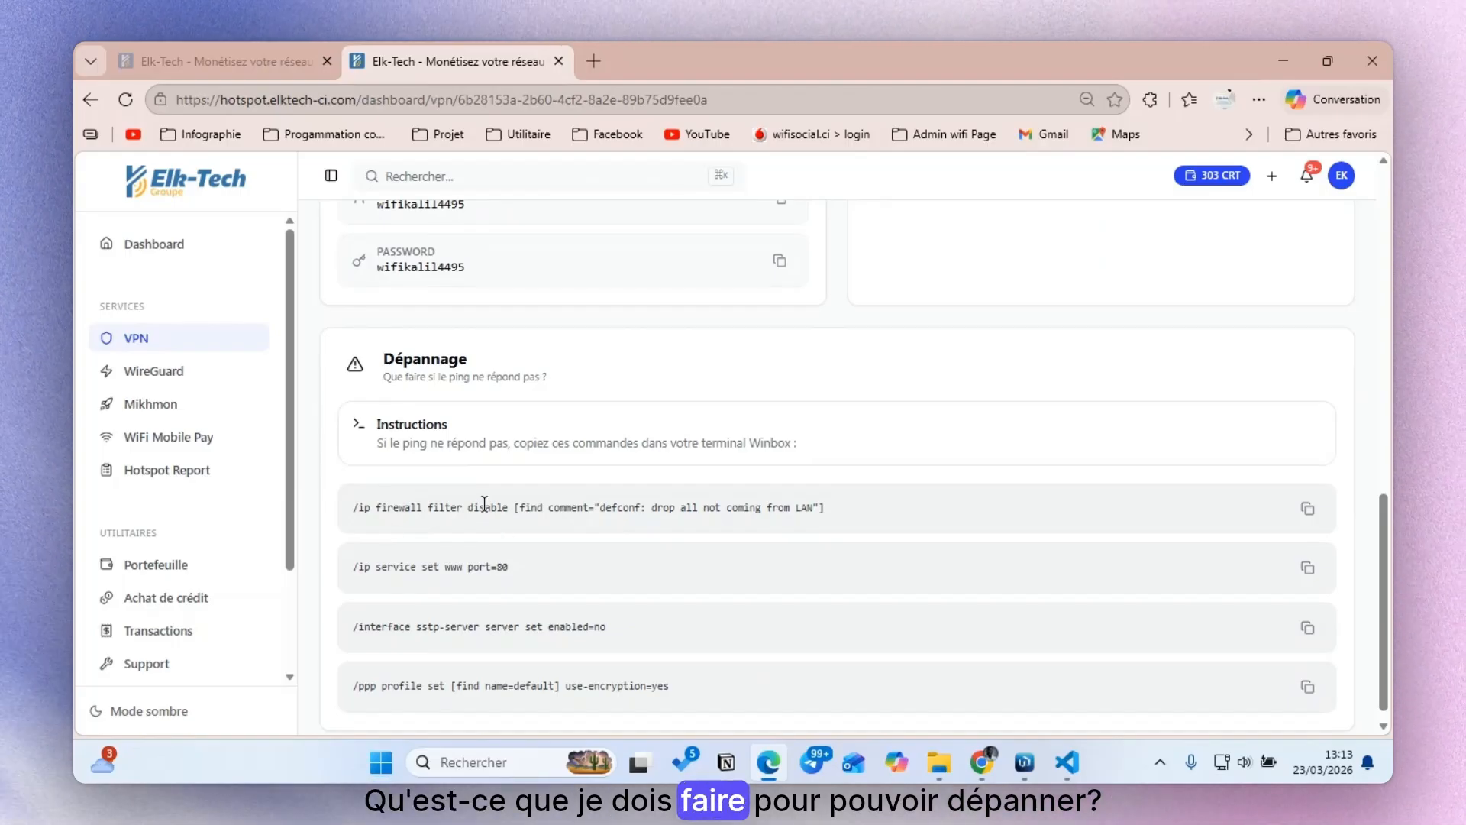
scroll(484, 504, "up", 2)
left_click_drag(347, 603, 485, 607)
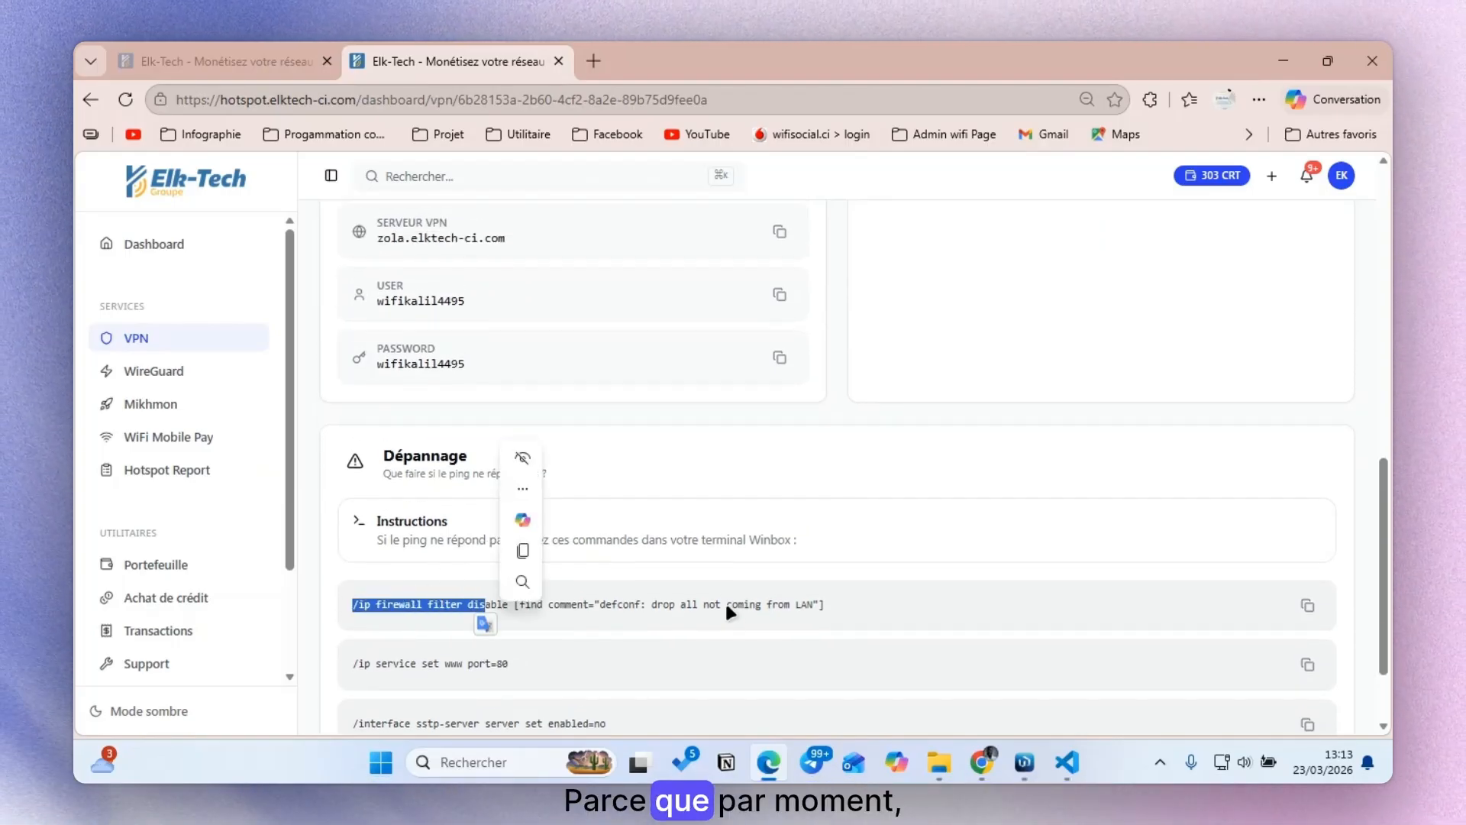
left_click(727, 605)
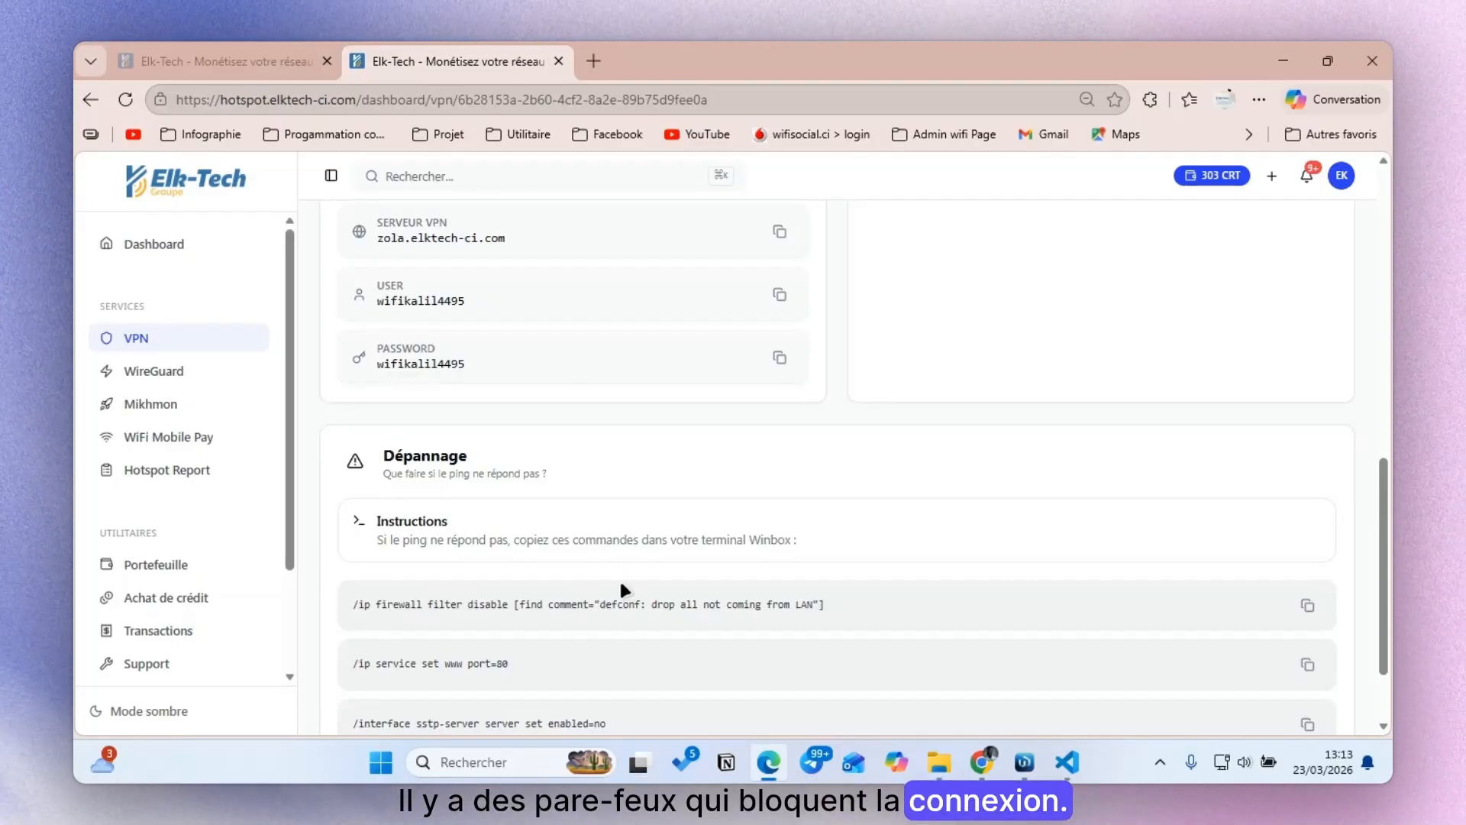
scroll(759, 603, "down", 2)
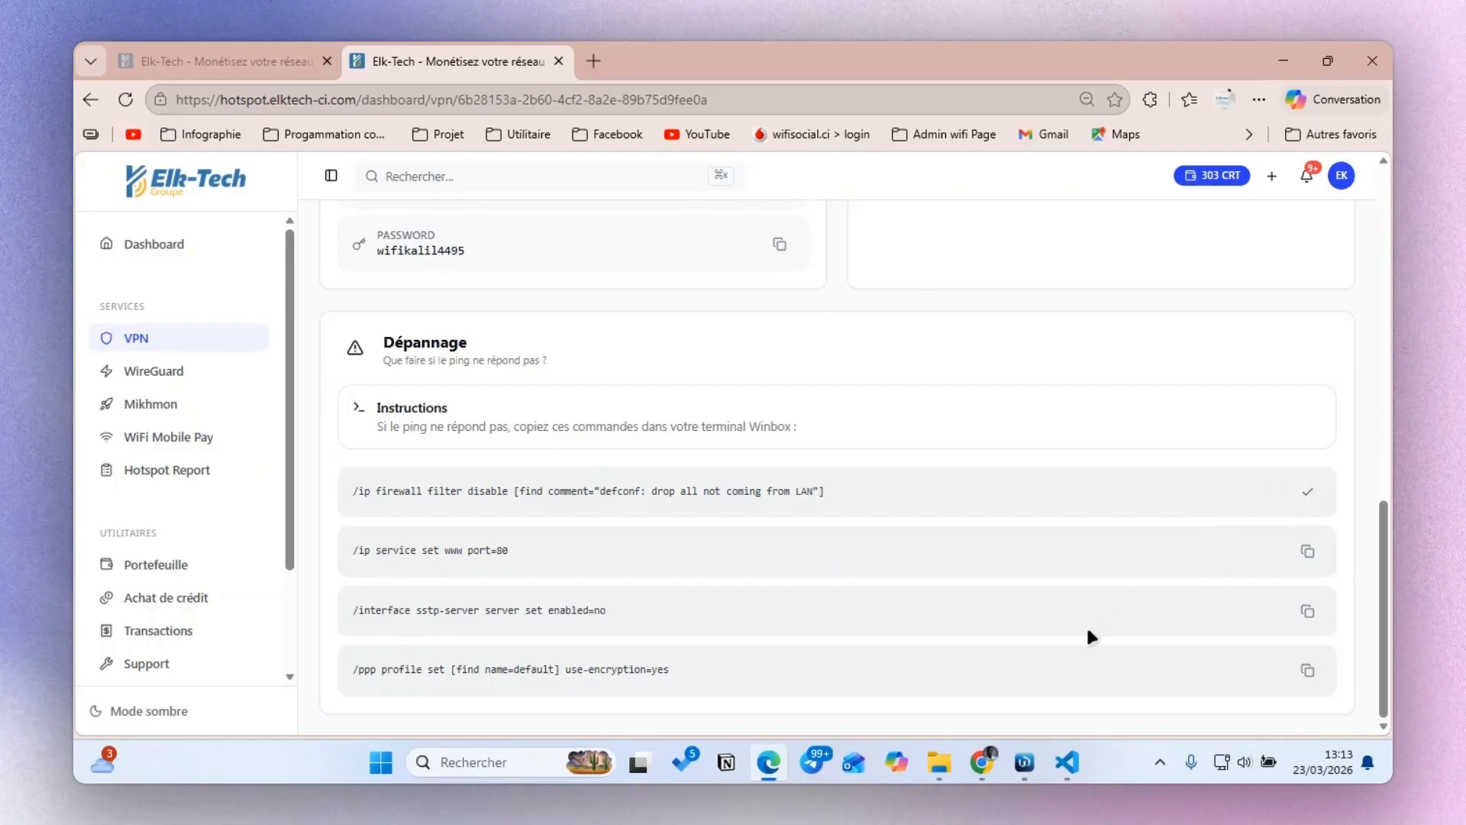
Step: Open a WinBox terminal, decline viewing the software license and run /ip firewall filter disable [find comment="defconf: drop all not coming from LAN"]
left_click(1024, 762)
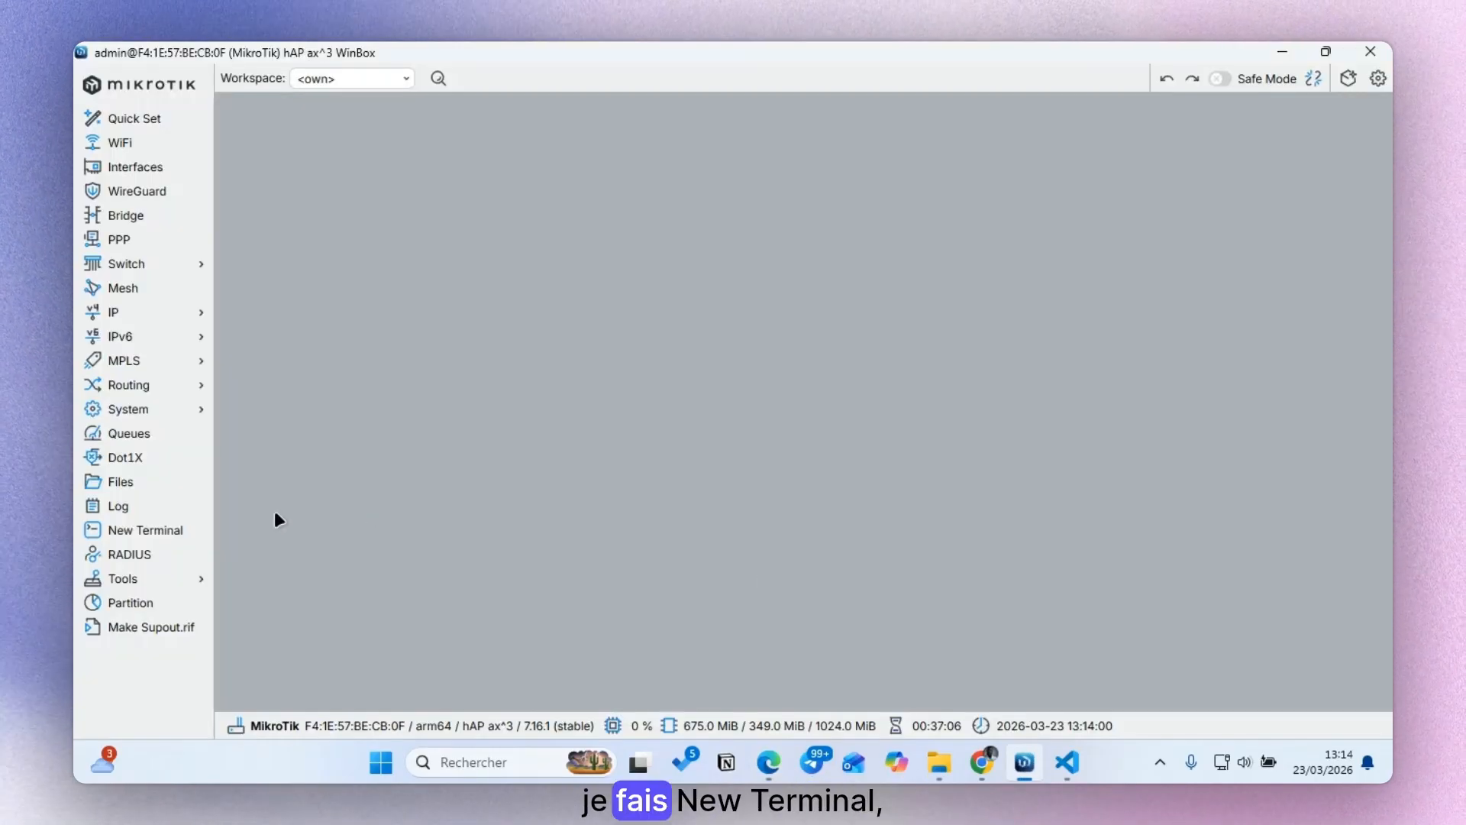
left_click(196, 535)
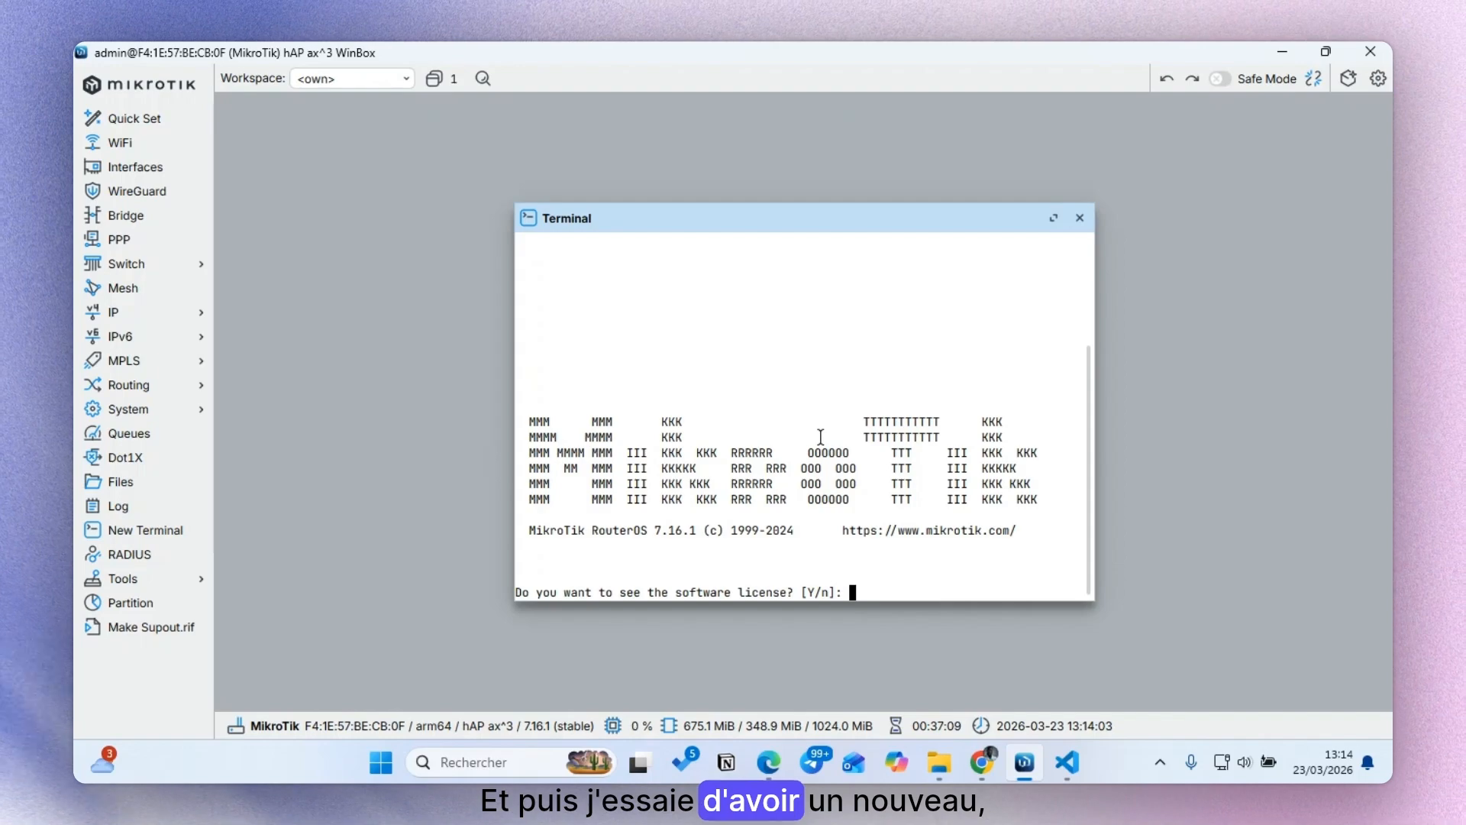
type("n")
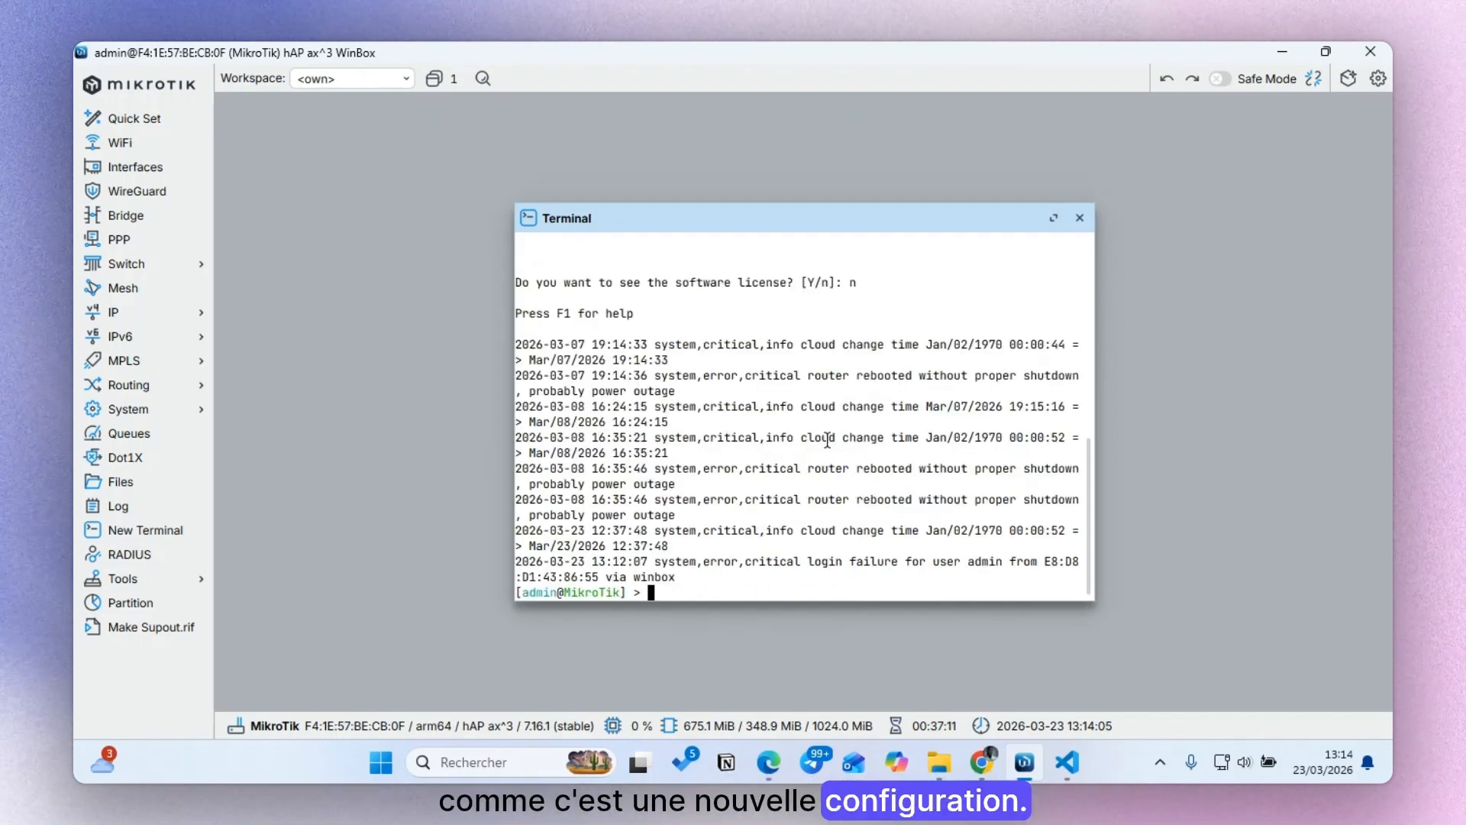
right_click(828, 441)
left_click(864, 496)
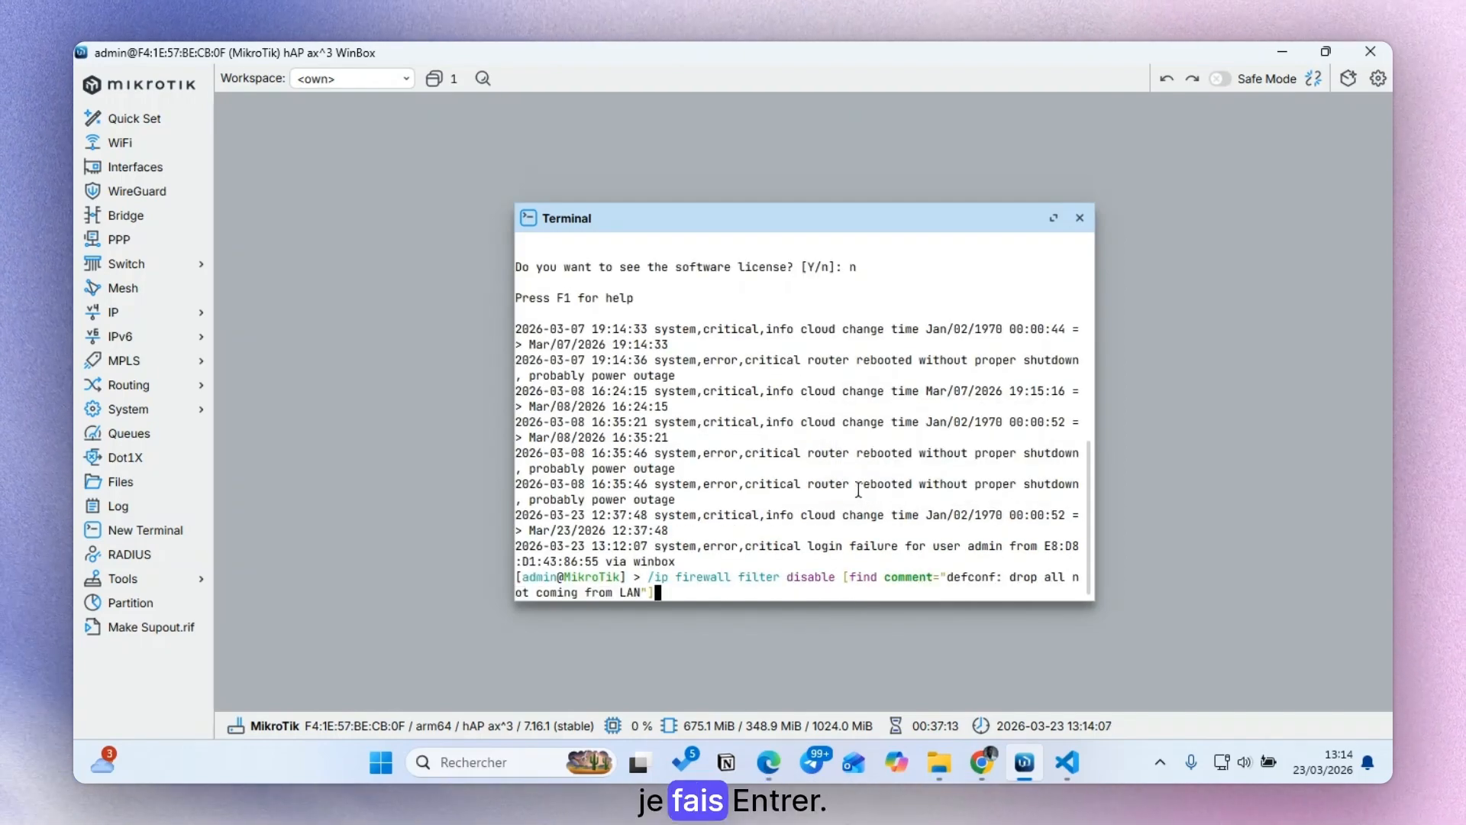
key("Return")
key("Return")
key("Return")
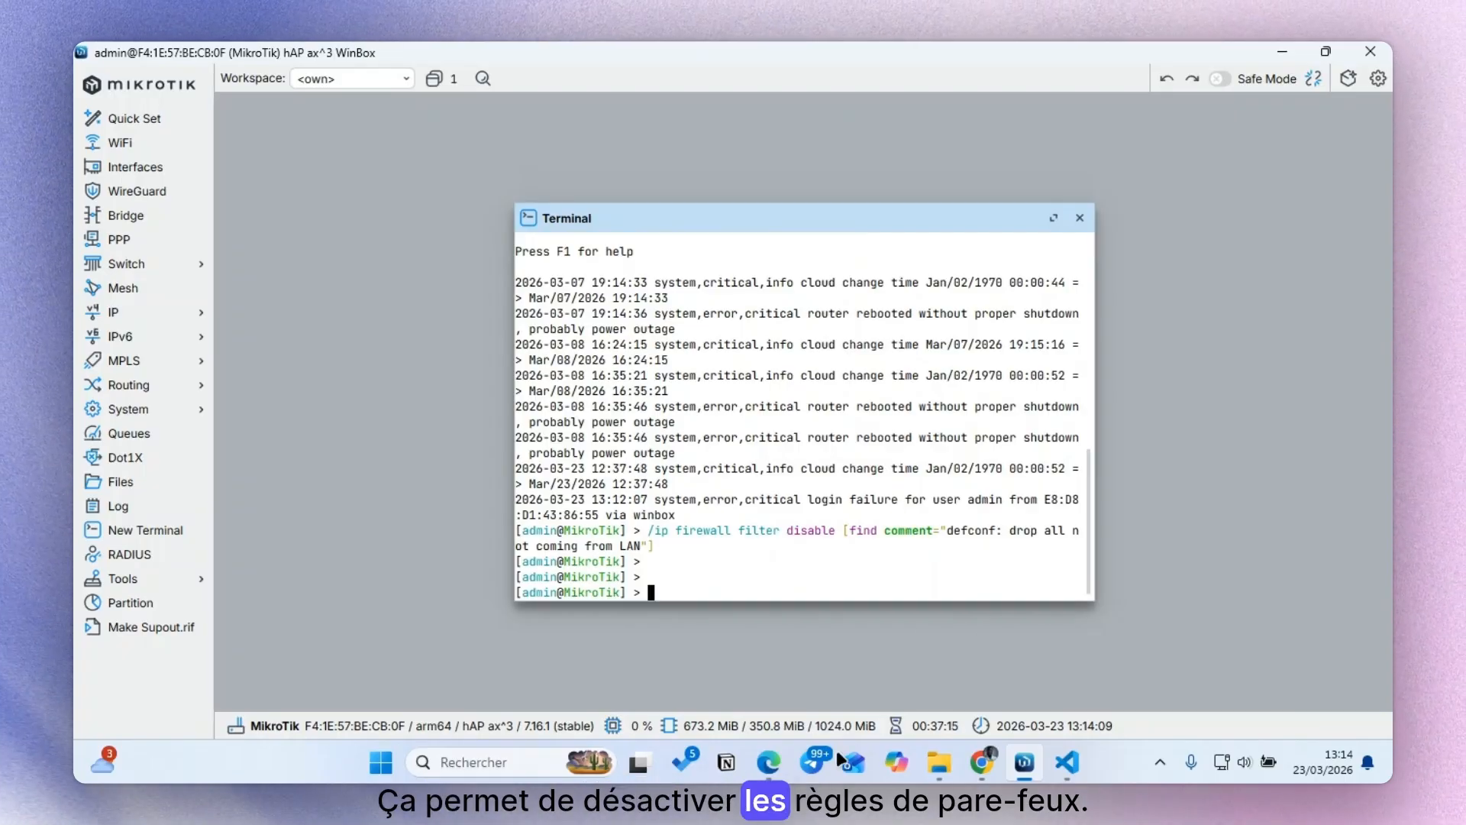
Step: Copy the www service port command from the browser's Dépannage instructions and run /ip service set www port=80 in the WinBox terminal
left_click(768, 761)
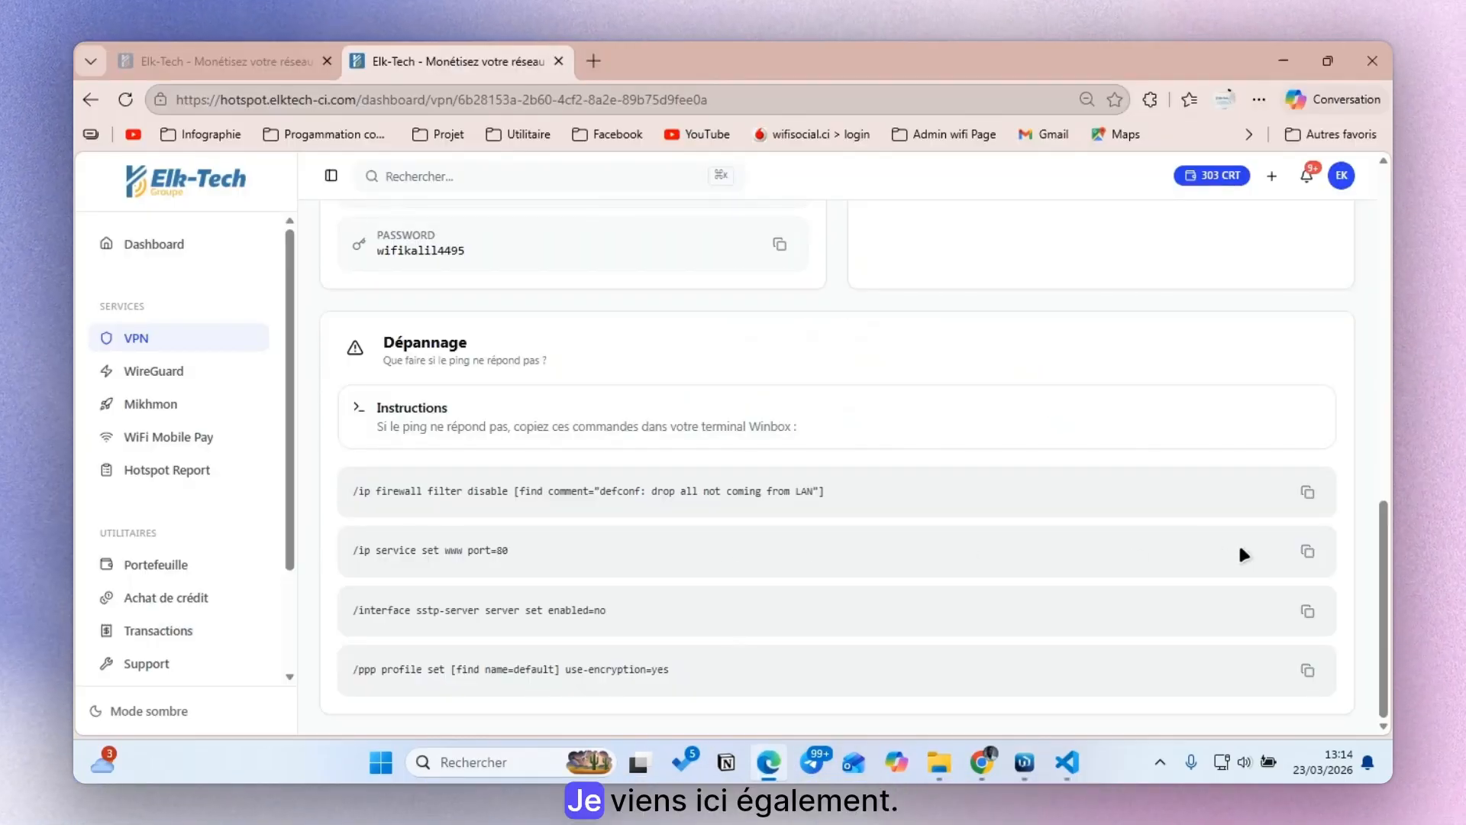
left_click(1307, 550)
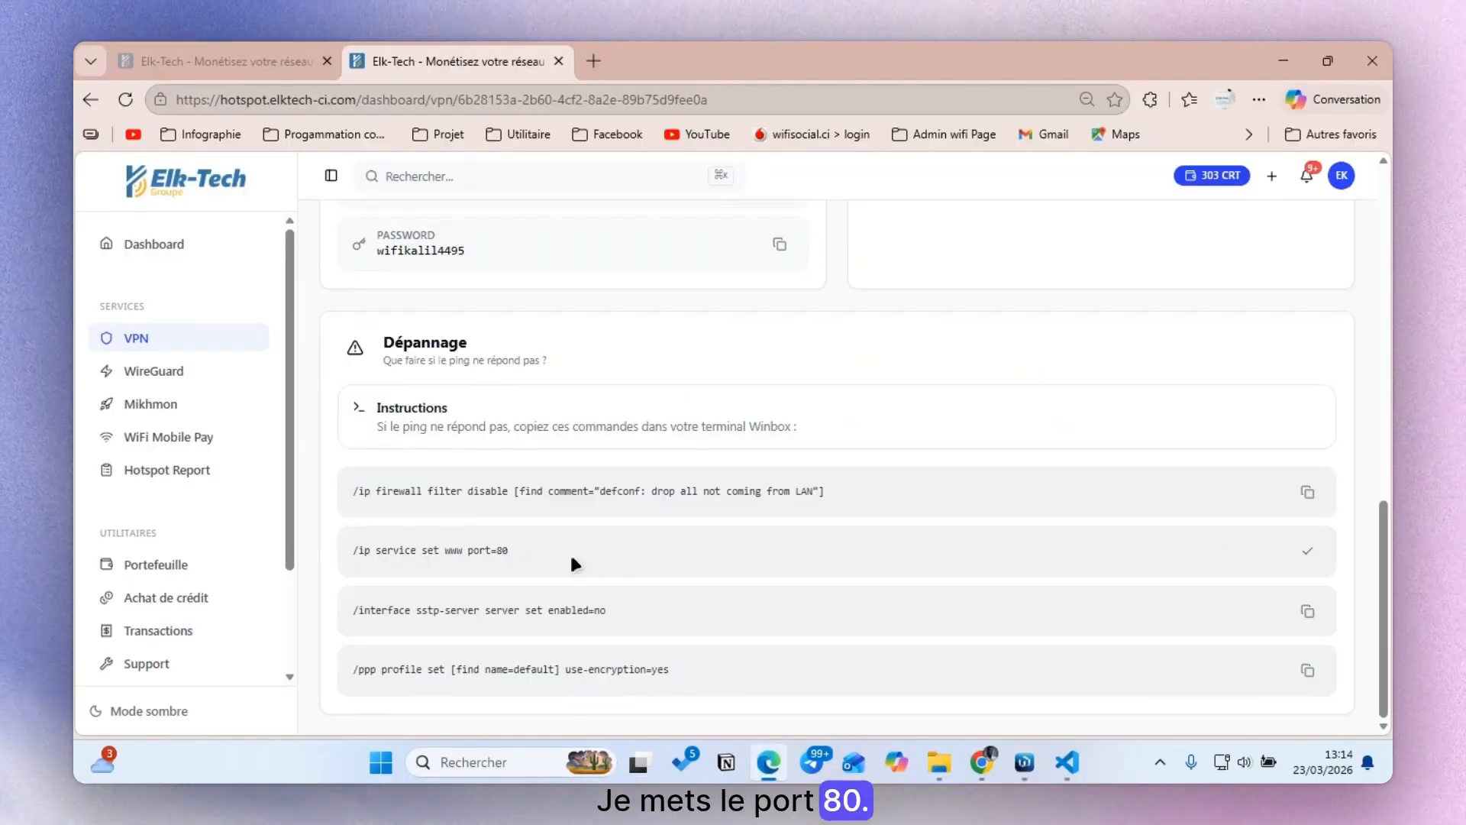
left_click(1024, 761)
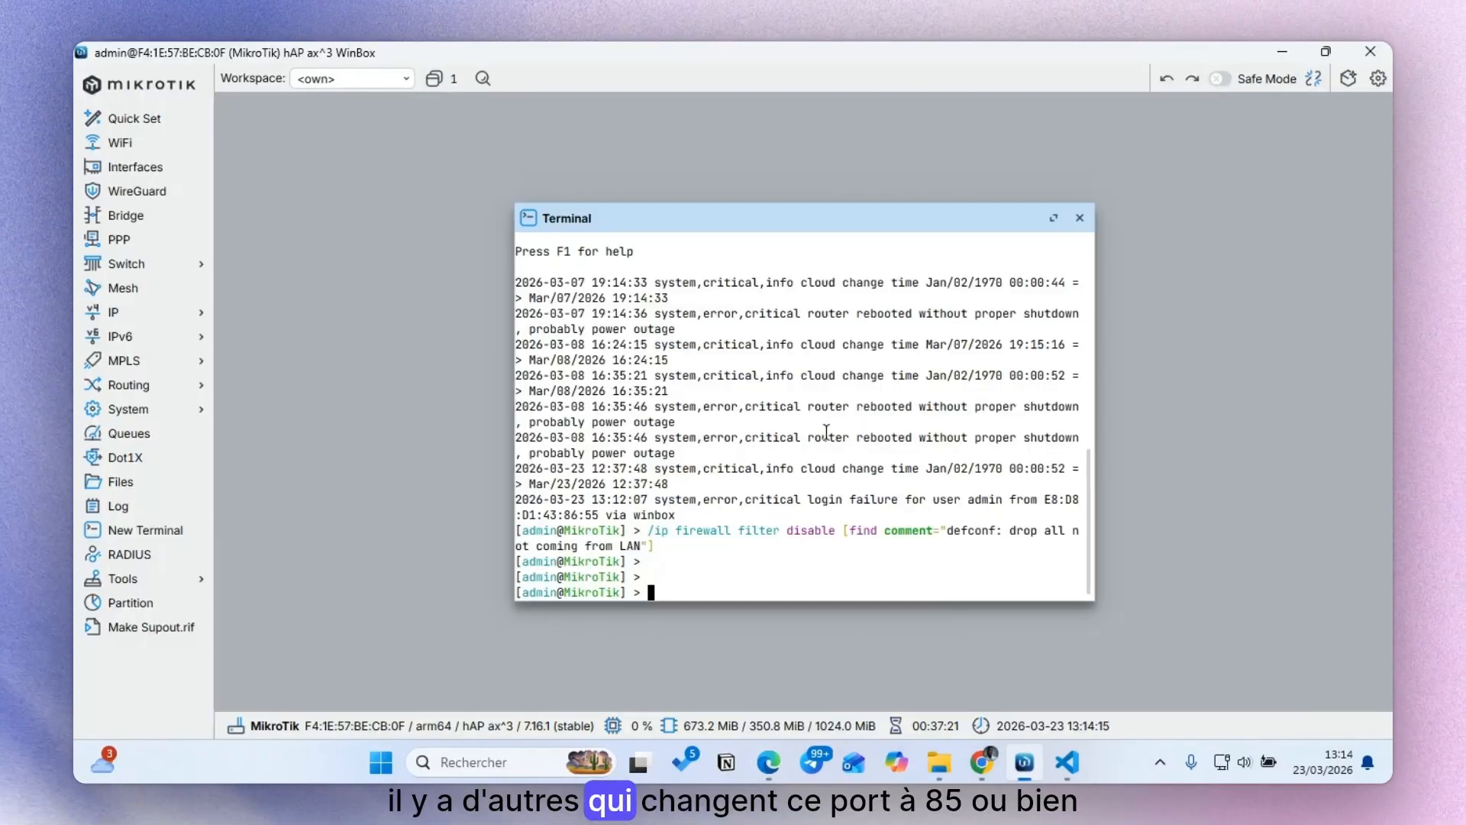
right_click(782, 388)
left_click(800, 456)
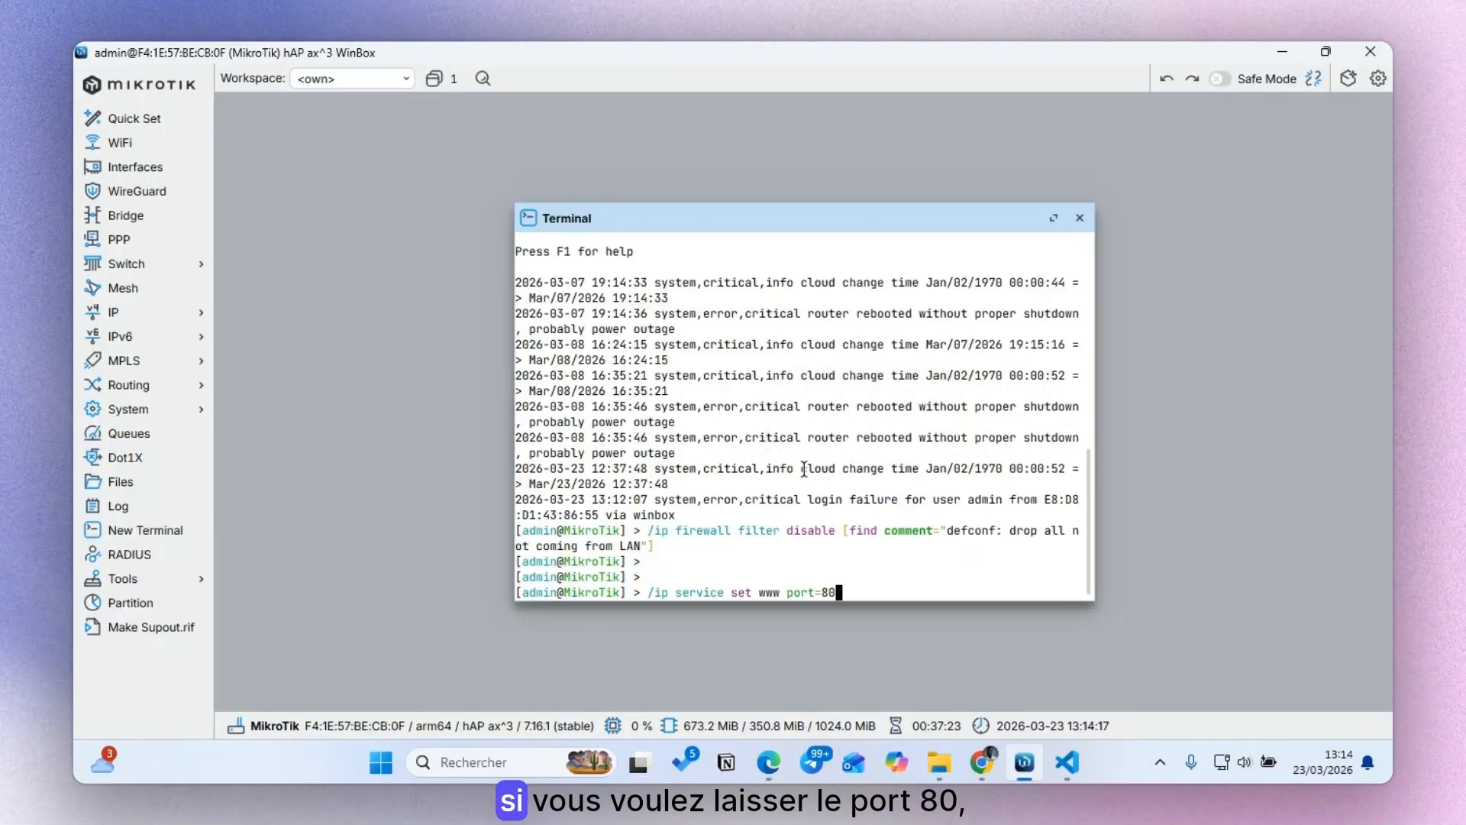
key("Return")
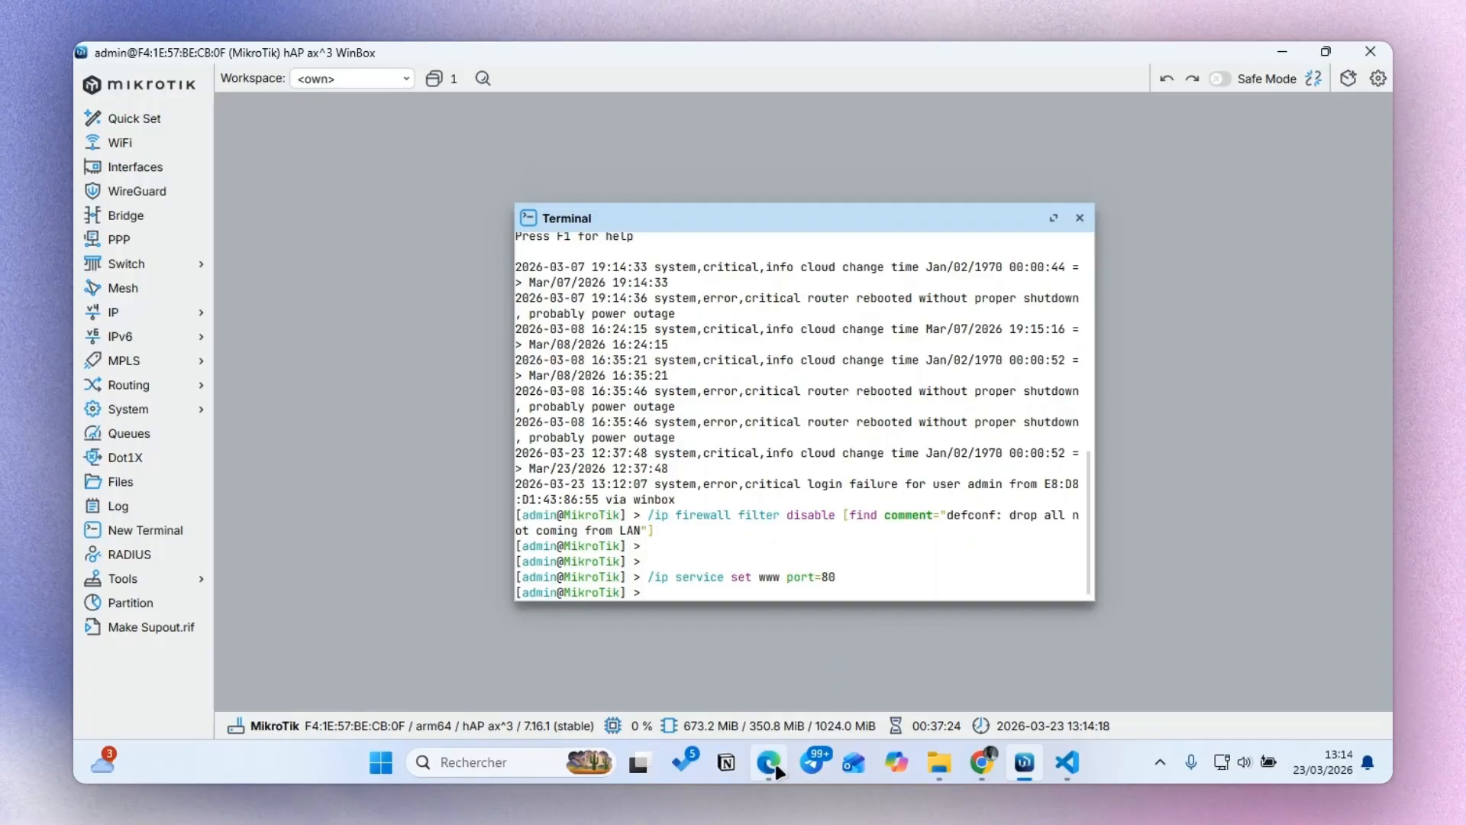
Step: Copy the SSTP server command from the browser instructions and run /interface sstp-server server set enabled=no in the WinBox terminal
left_click(747, 644)
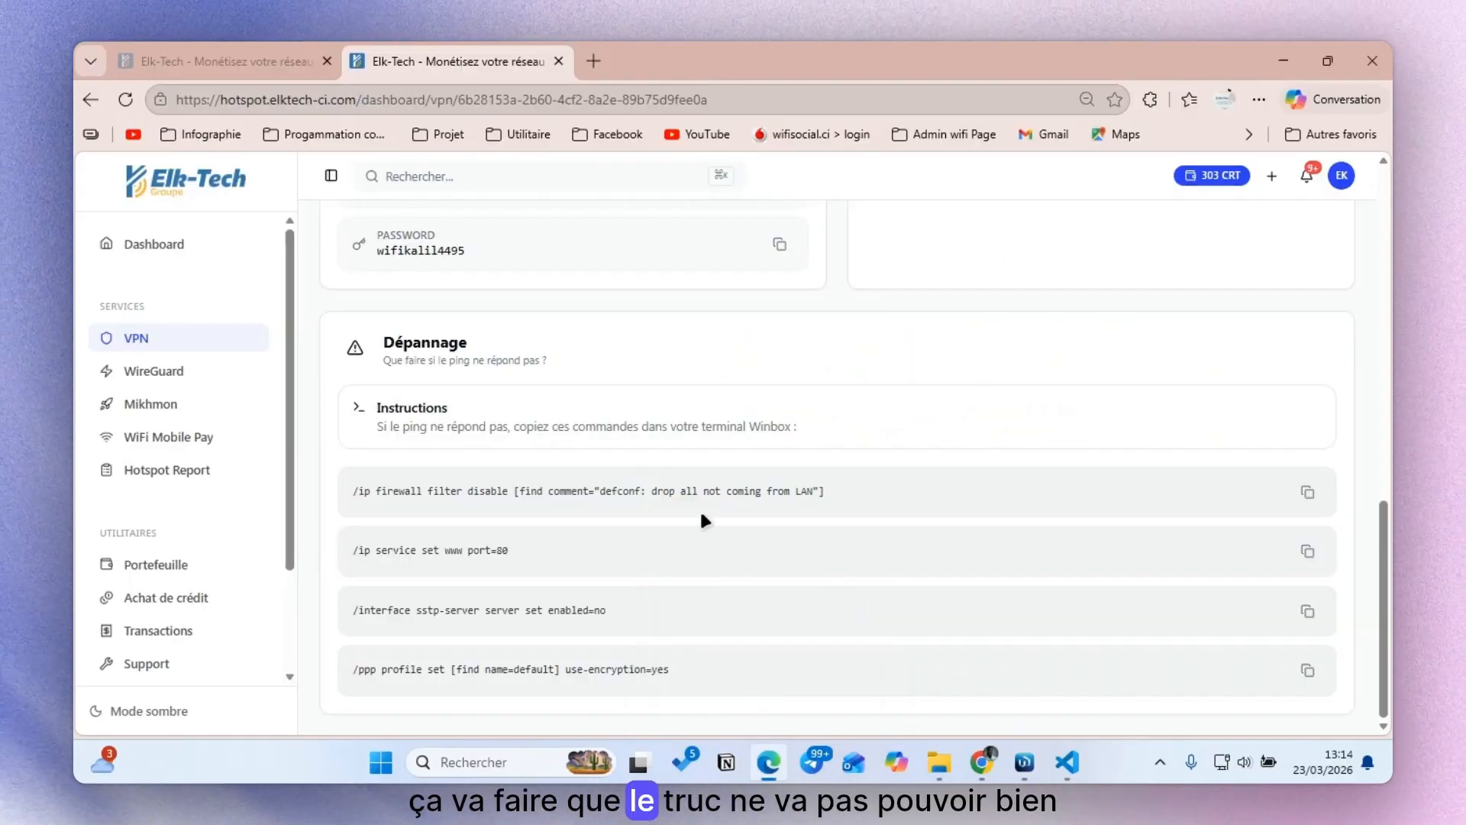
left_click(1308, 612)
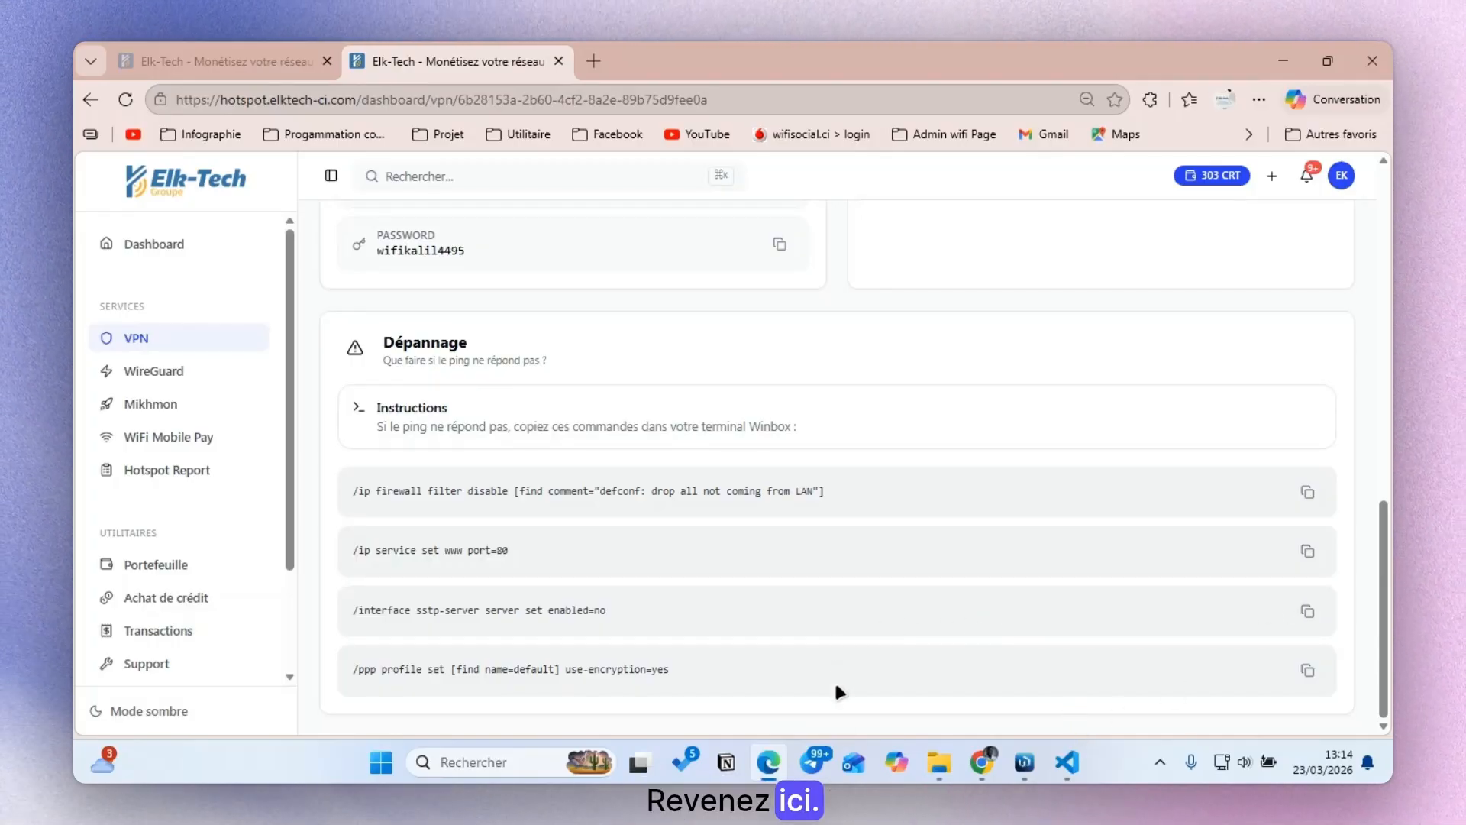
left_click(1027, 760)
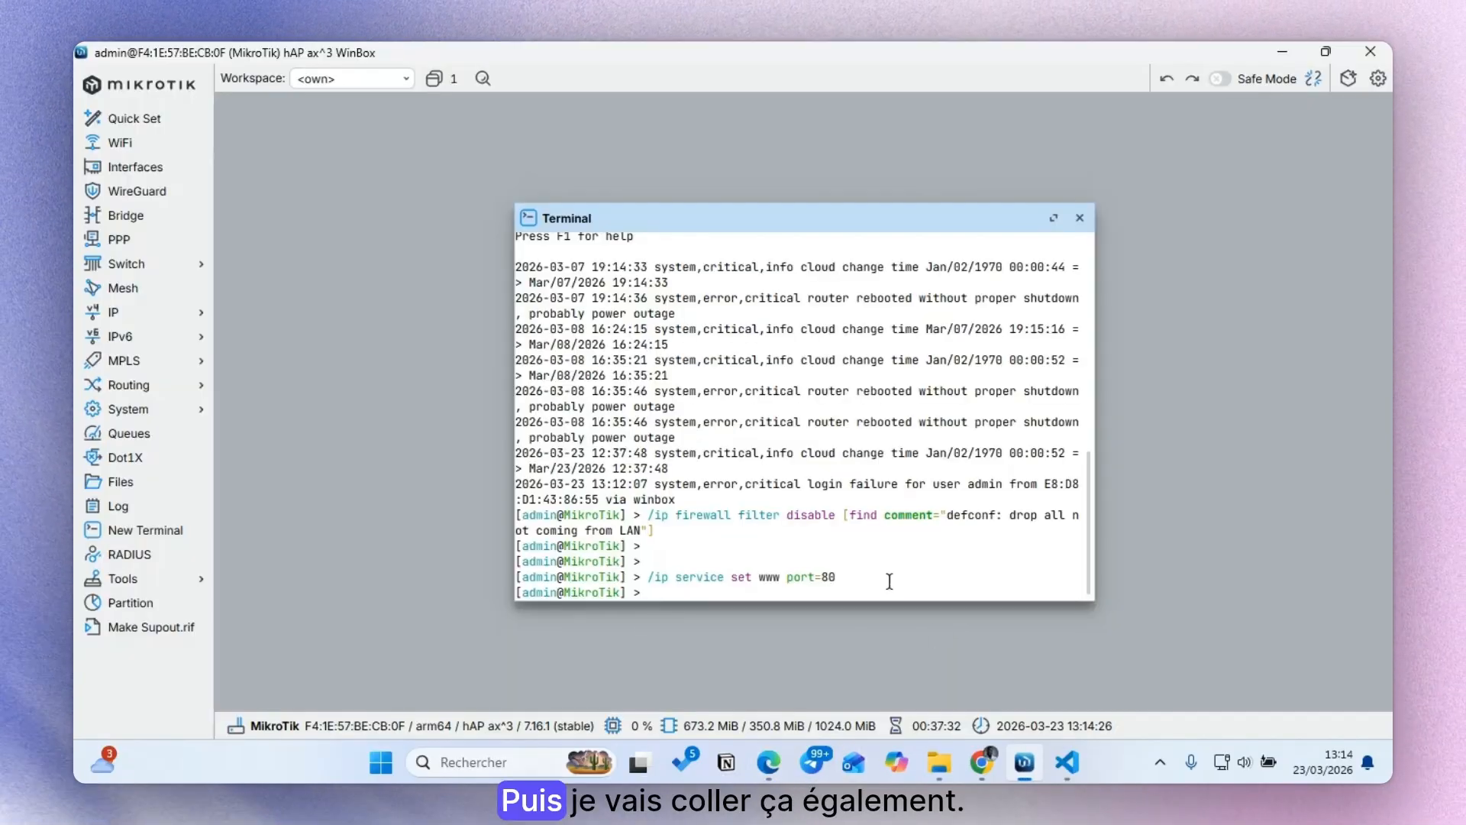
right_click(853, 553)
left_click(870, 619)
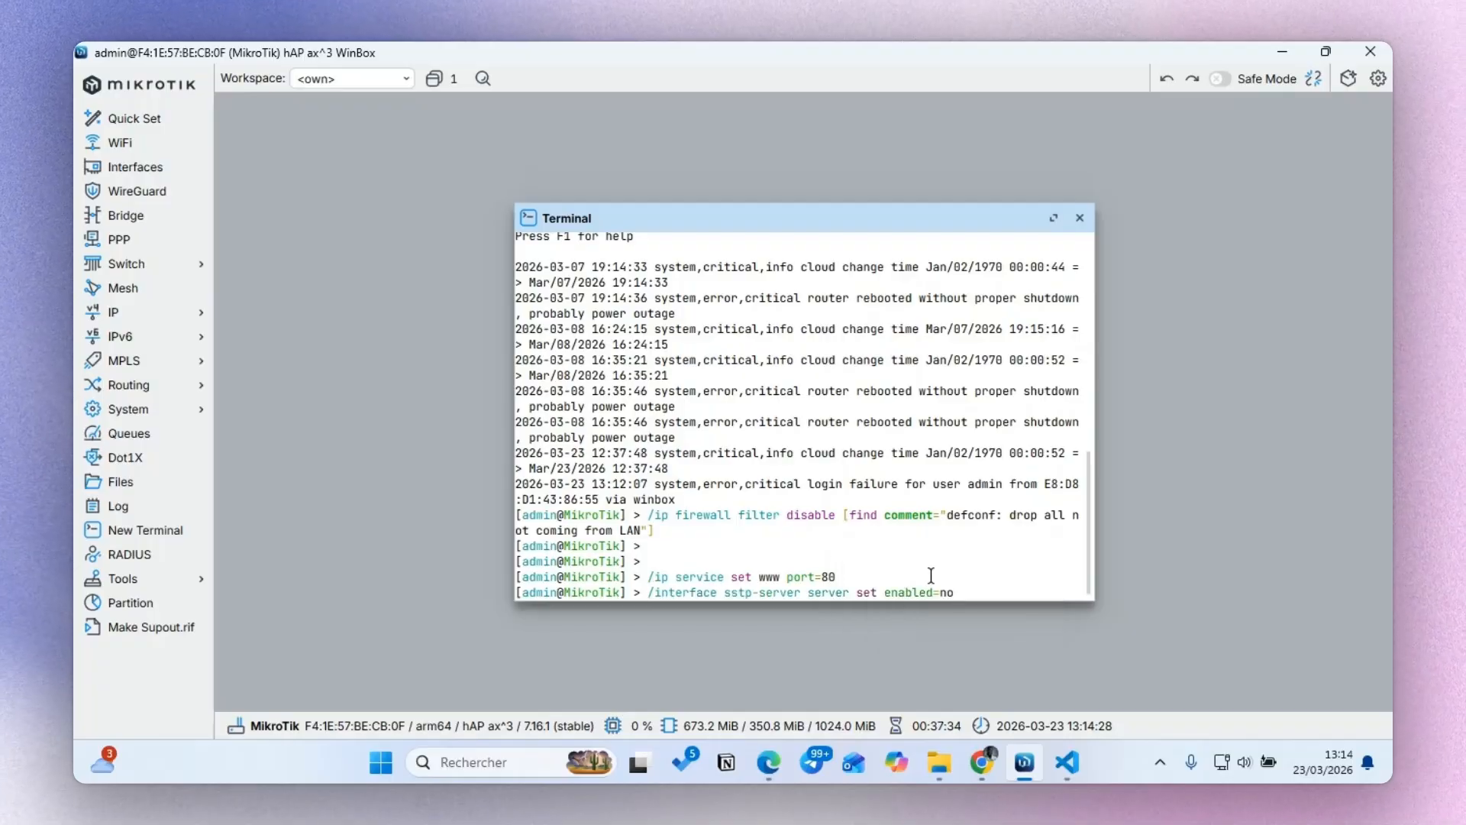
key("Return")
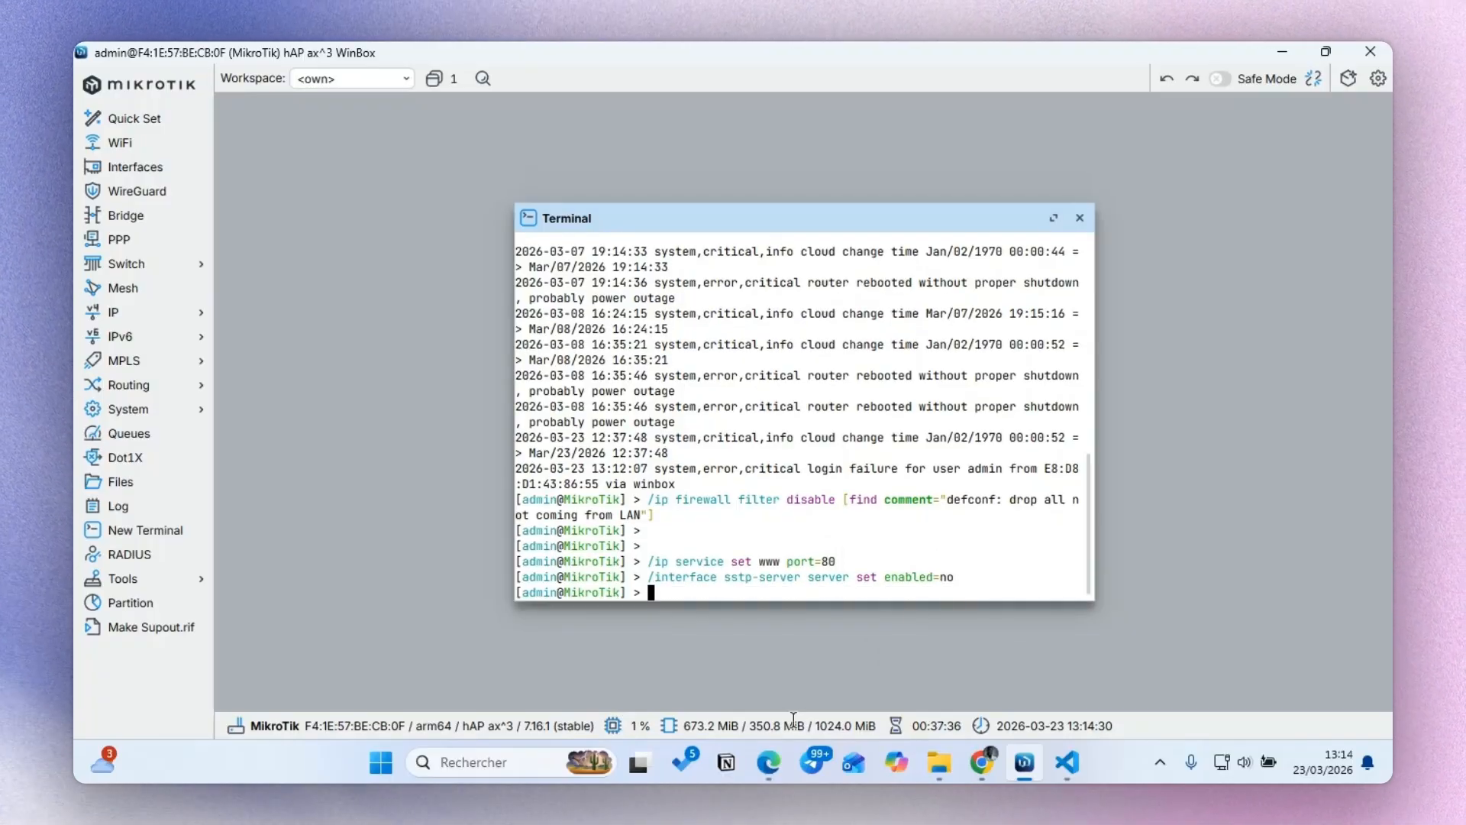
Step: Copy the last Dépannage command from the browser and run /ppp profile set [find name=default] use-encryption=yes in the WinBox terminal
left_click(774, 772)
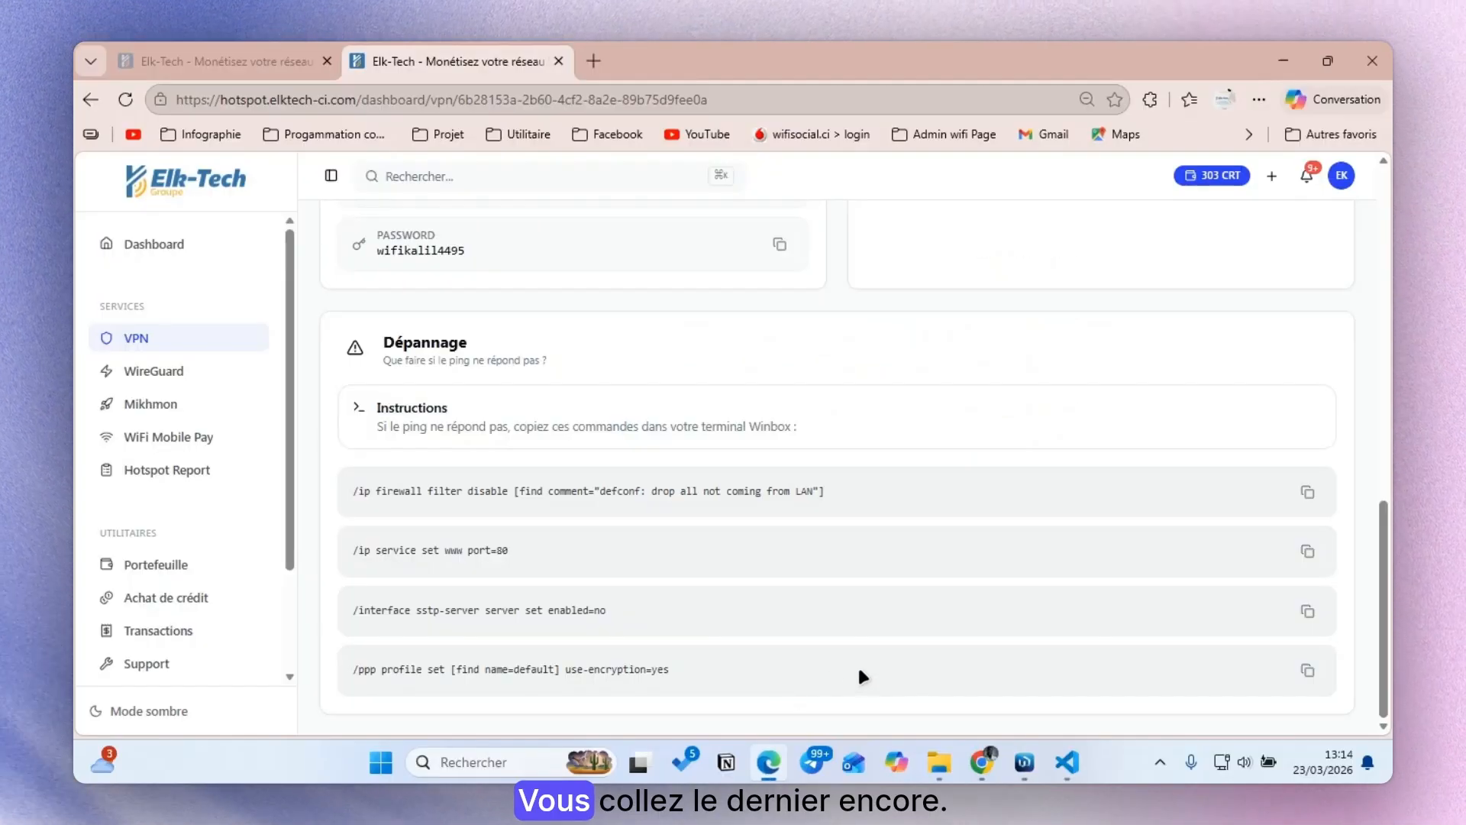
left_click(1307, 670)
left_click(1031, 756)
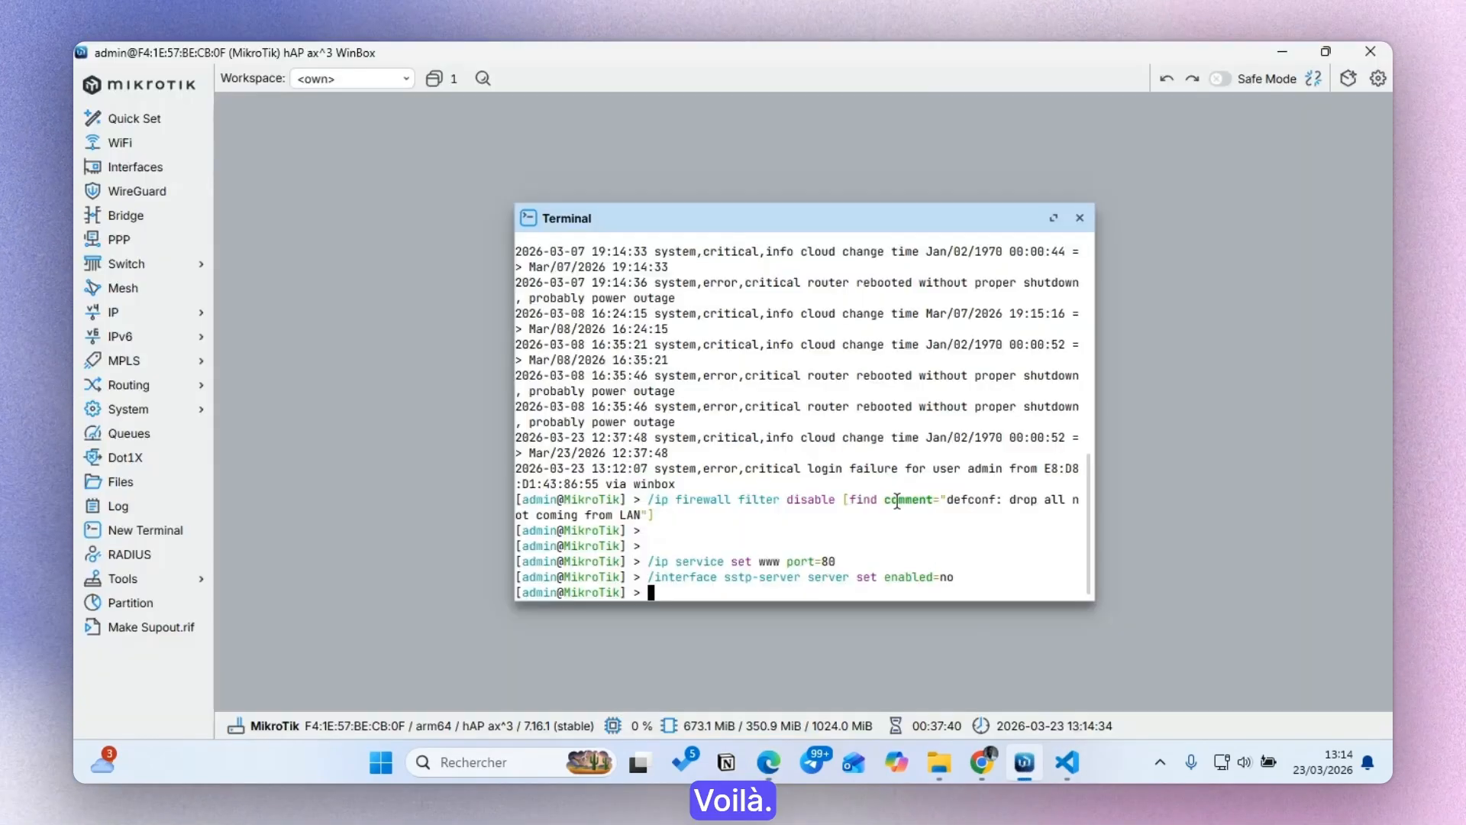
right_click(895, 497)
left_click(936, 567)
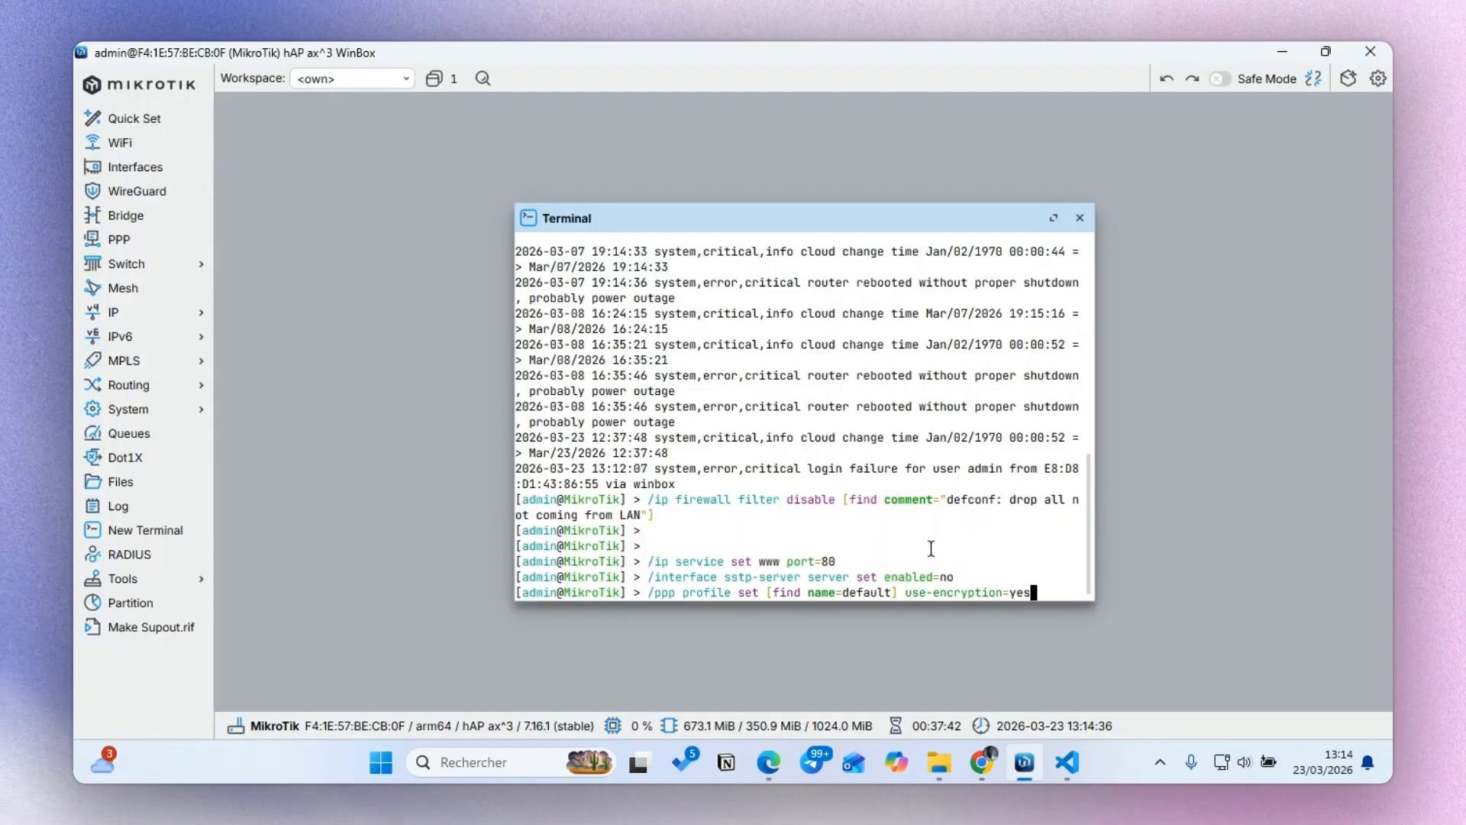
key("Return")
key("Return")
key("Return")
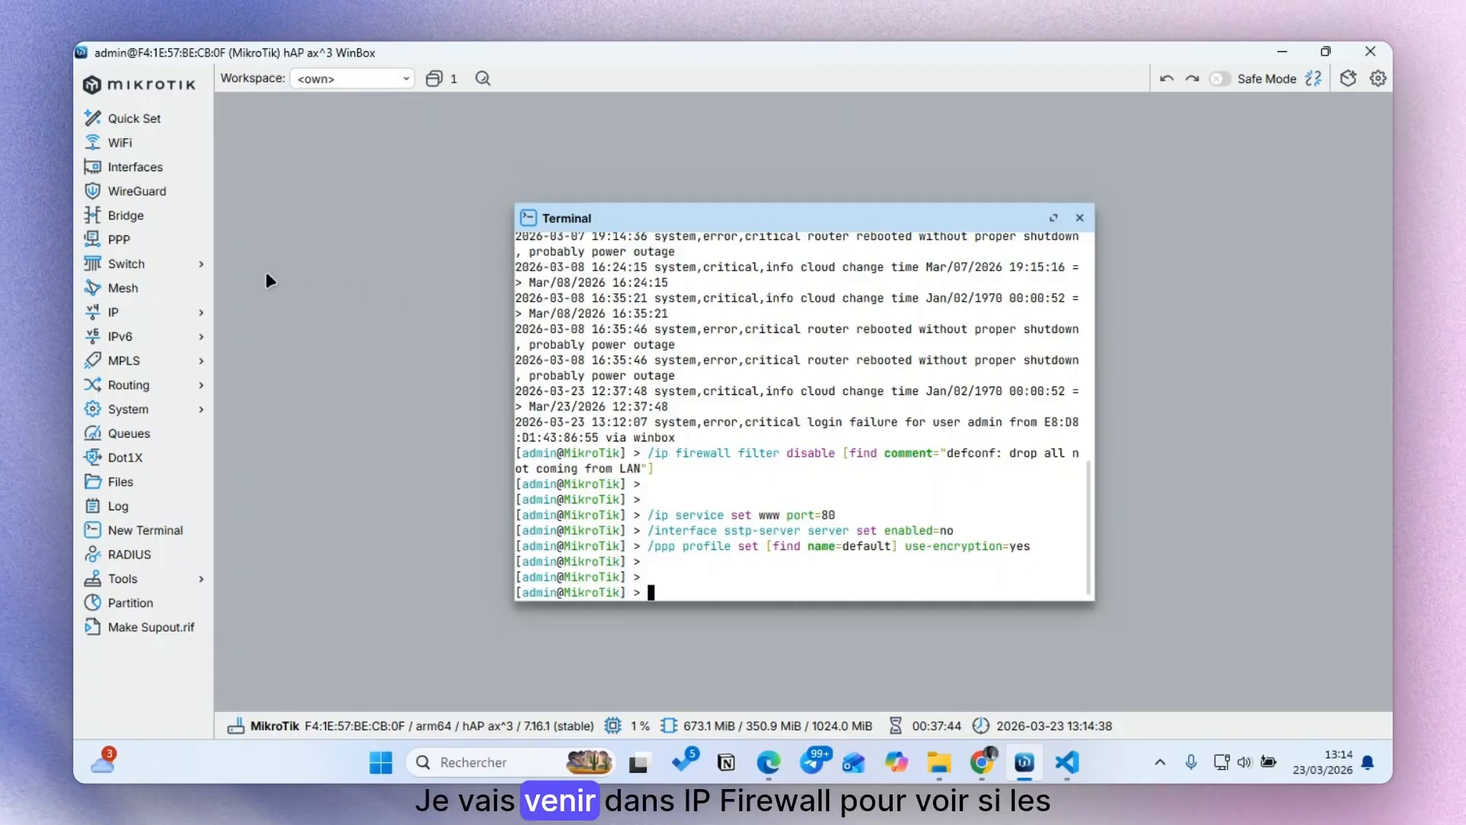
Step: Remove the two "defconf: drop invalid" rules and the "defconf: drop all from WAN not DSTNATed" rule from the IP firewall filter rules
left_click(157, 319)
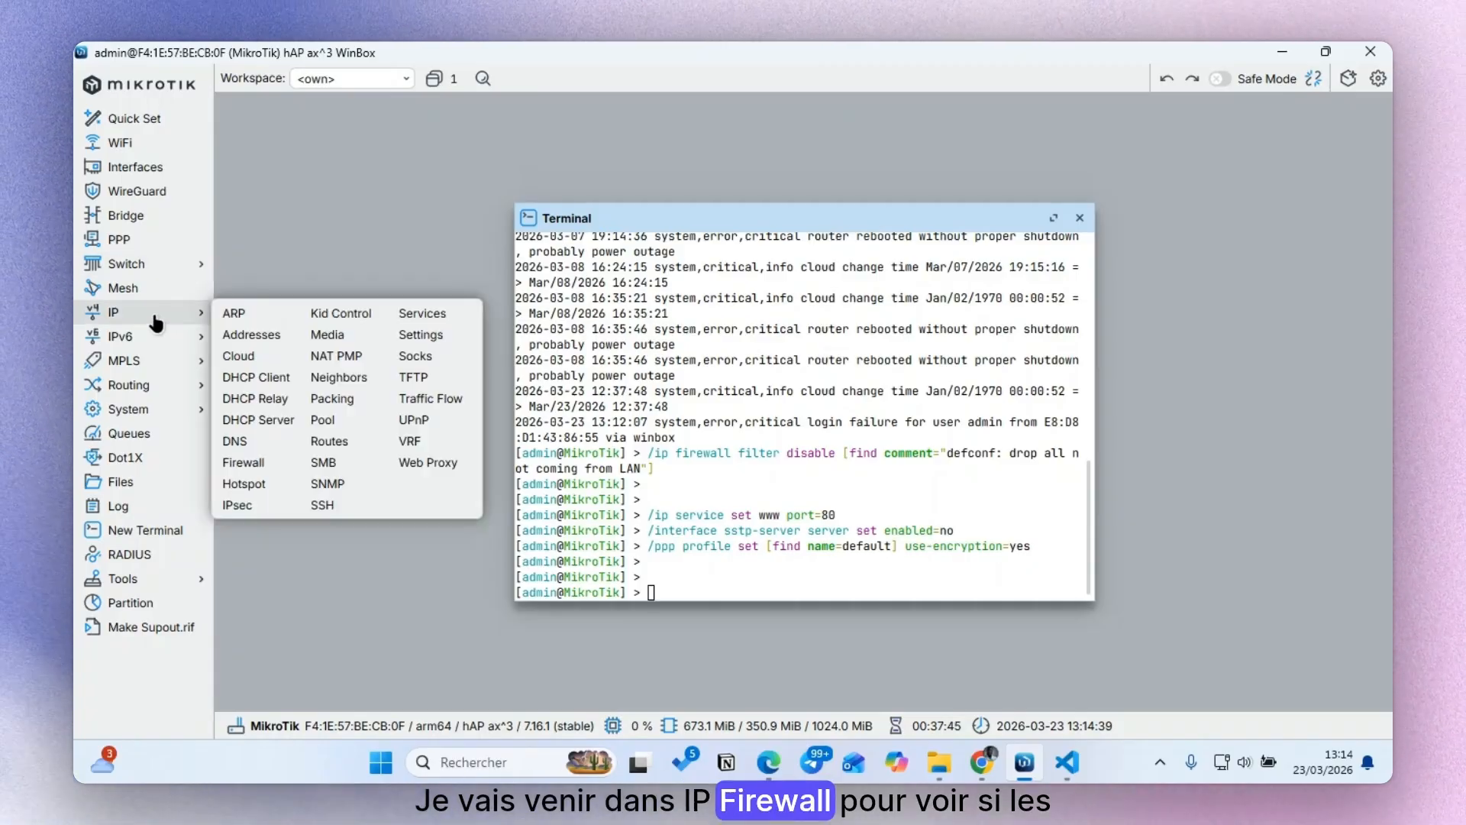
left_click(284, 464)
scroll(455, 332, "down", 5)
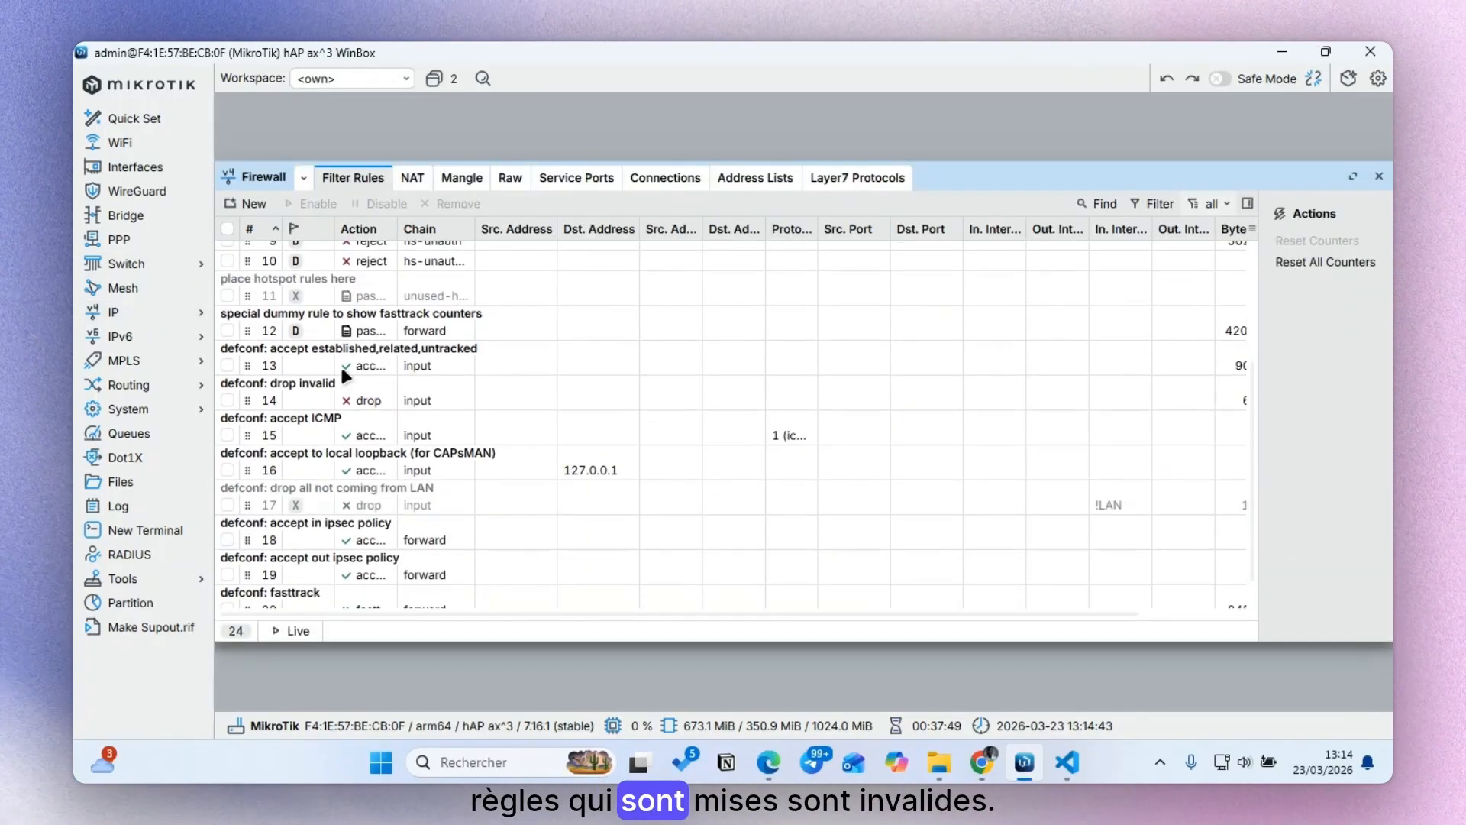
left_click(281, 393)
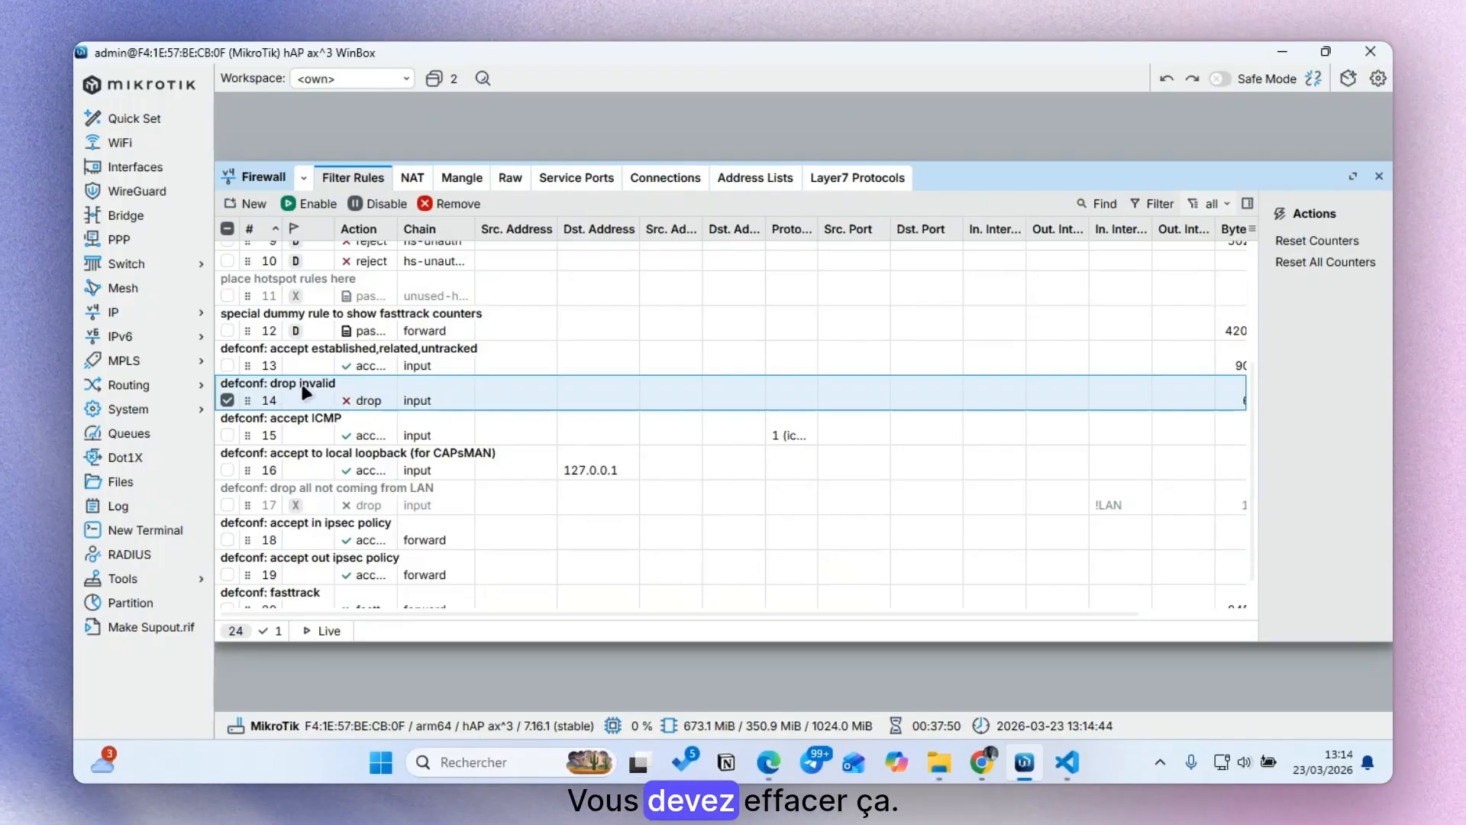
scroll(290, 417, "down", 3)
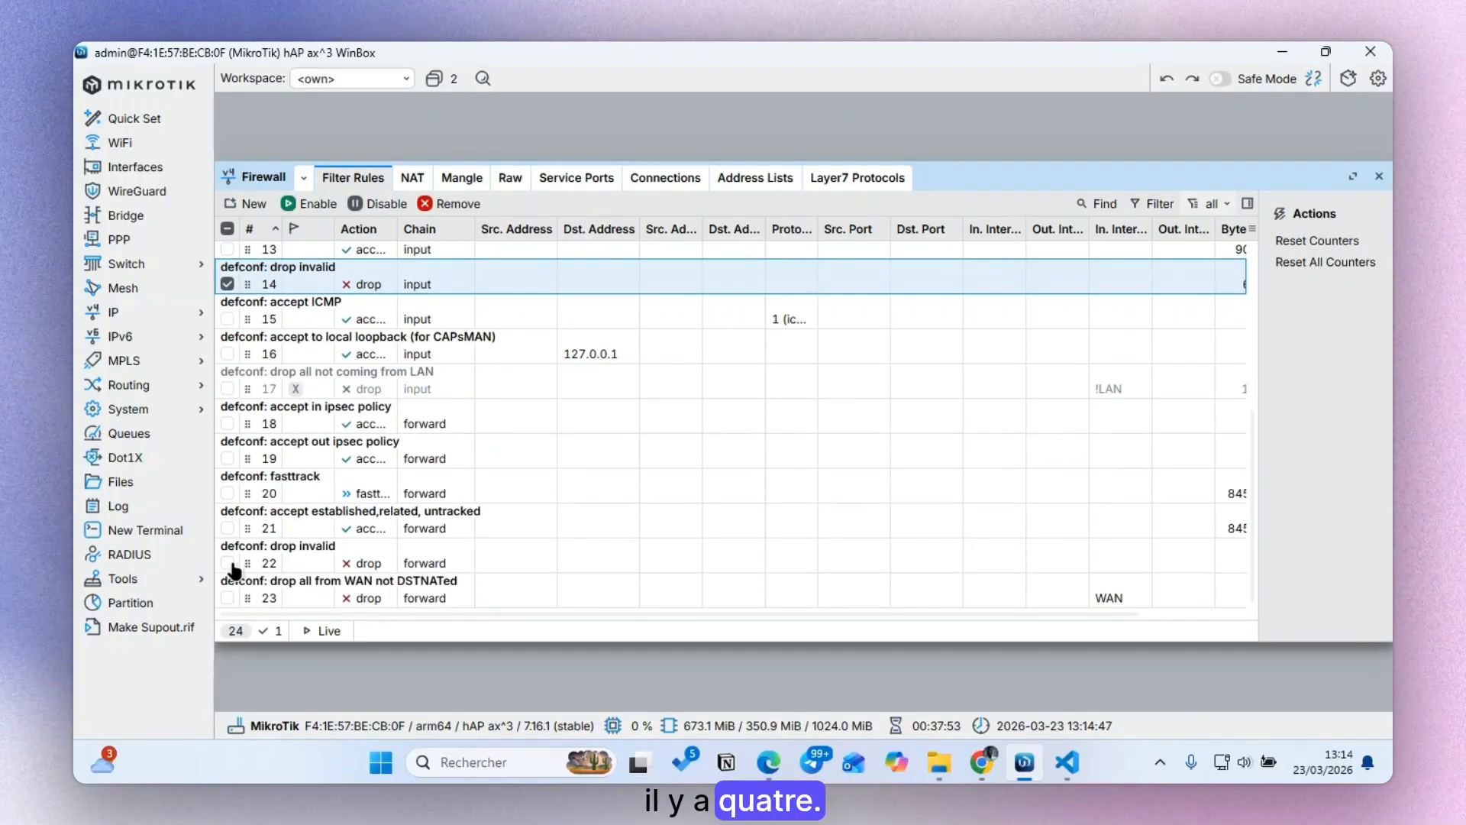
left_click(271, 565, "ctrl")
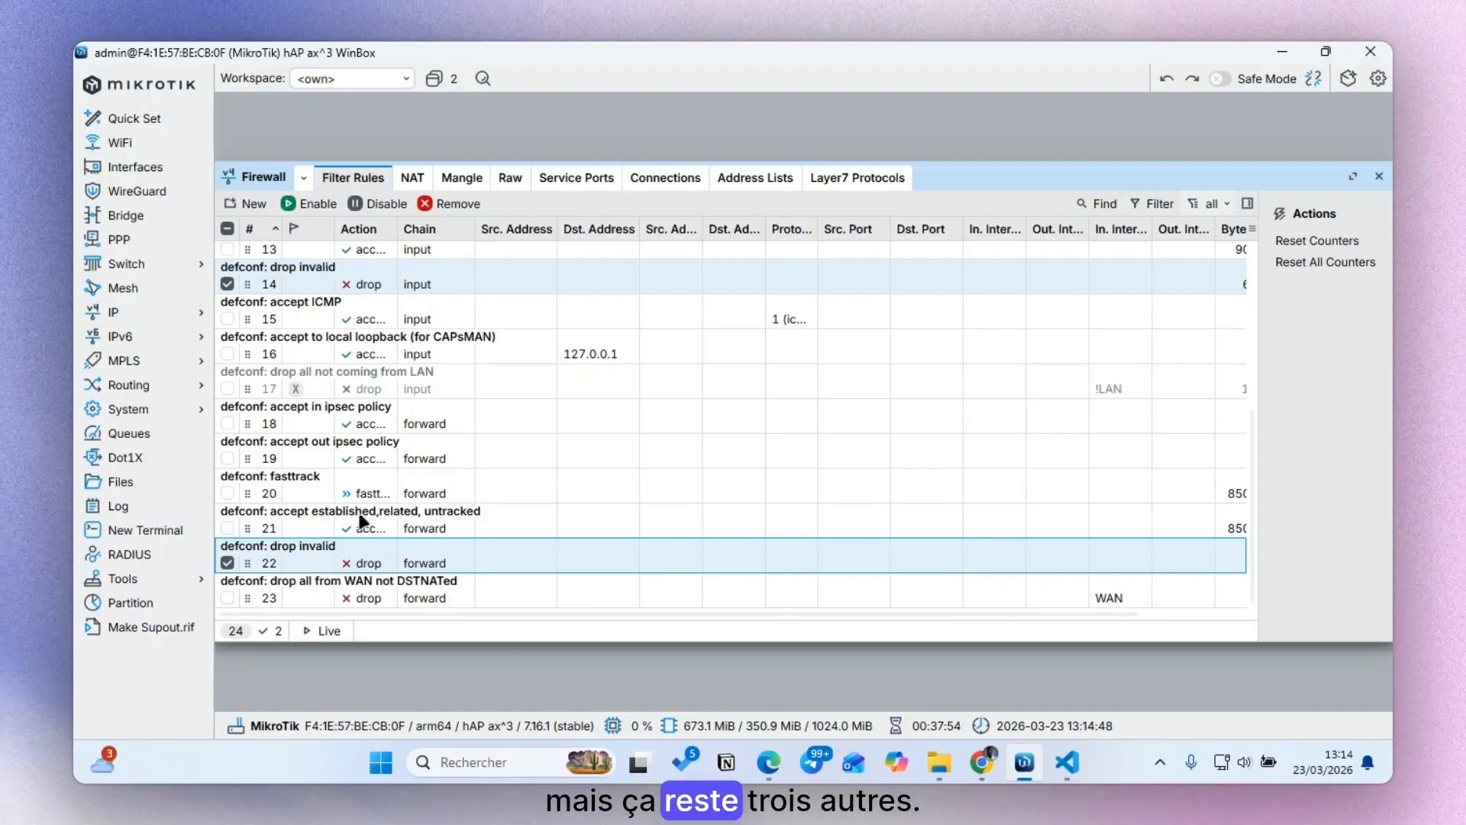
left_click(342, 590, "ctrl")
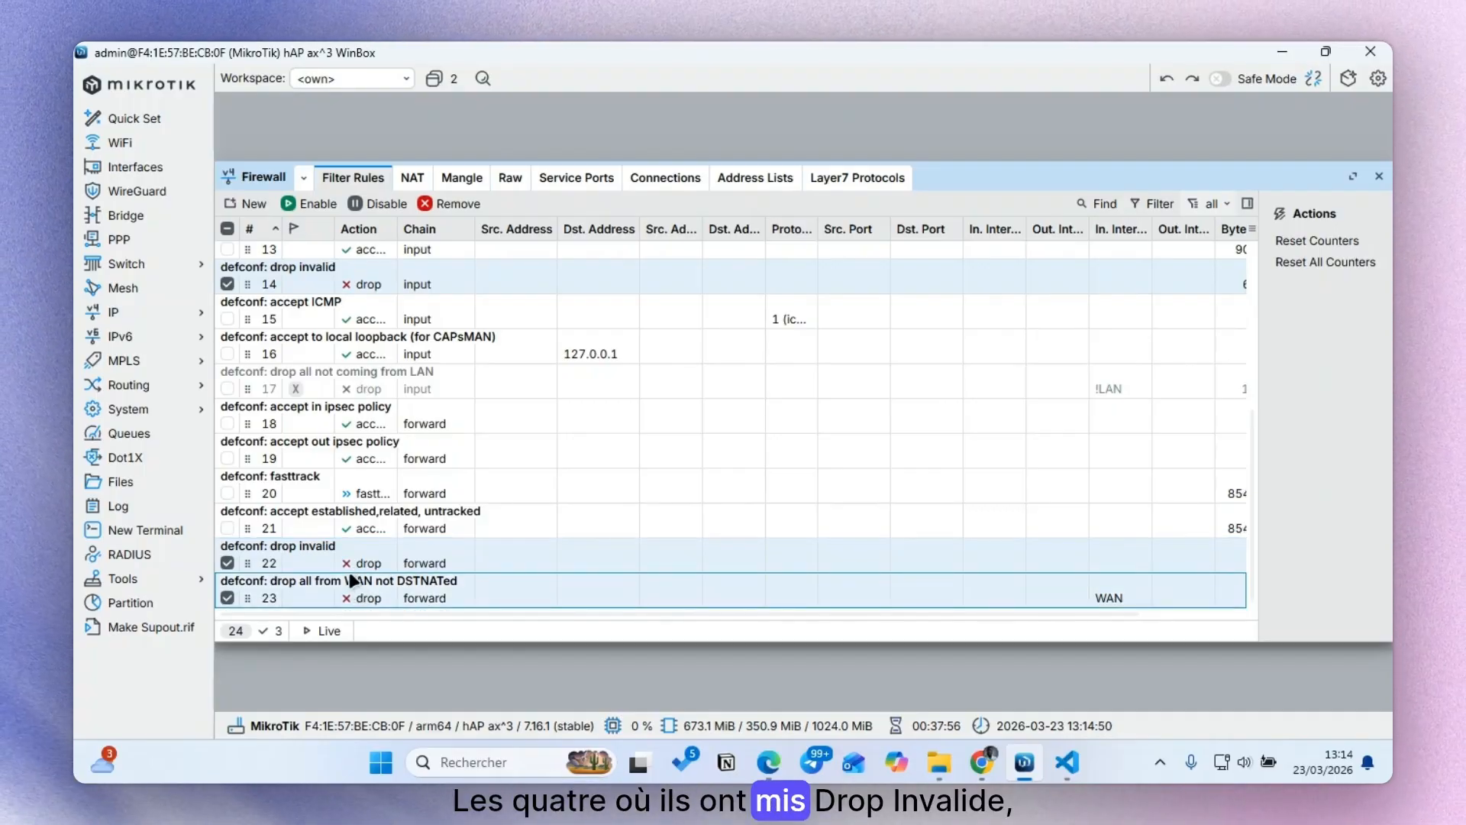
scroll(321, 357, "up", 3)
scroll(333, 386, "down", 3)
left_click(448, 210)
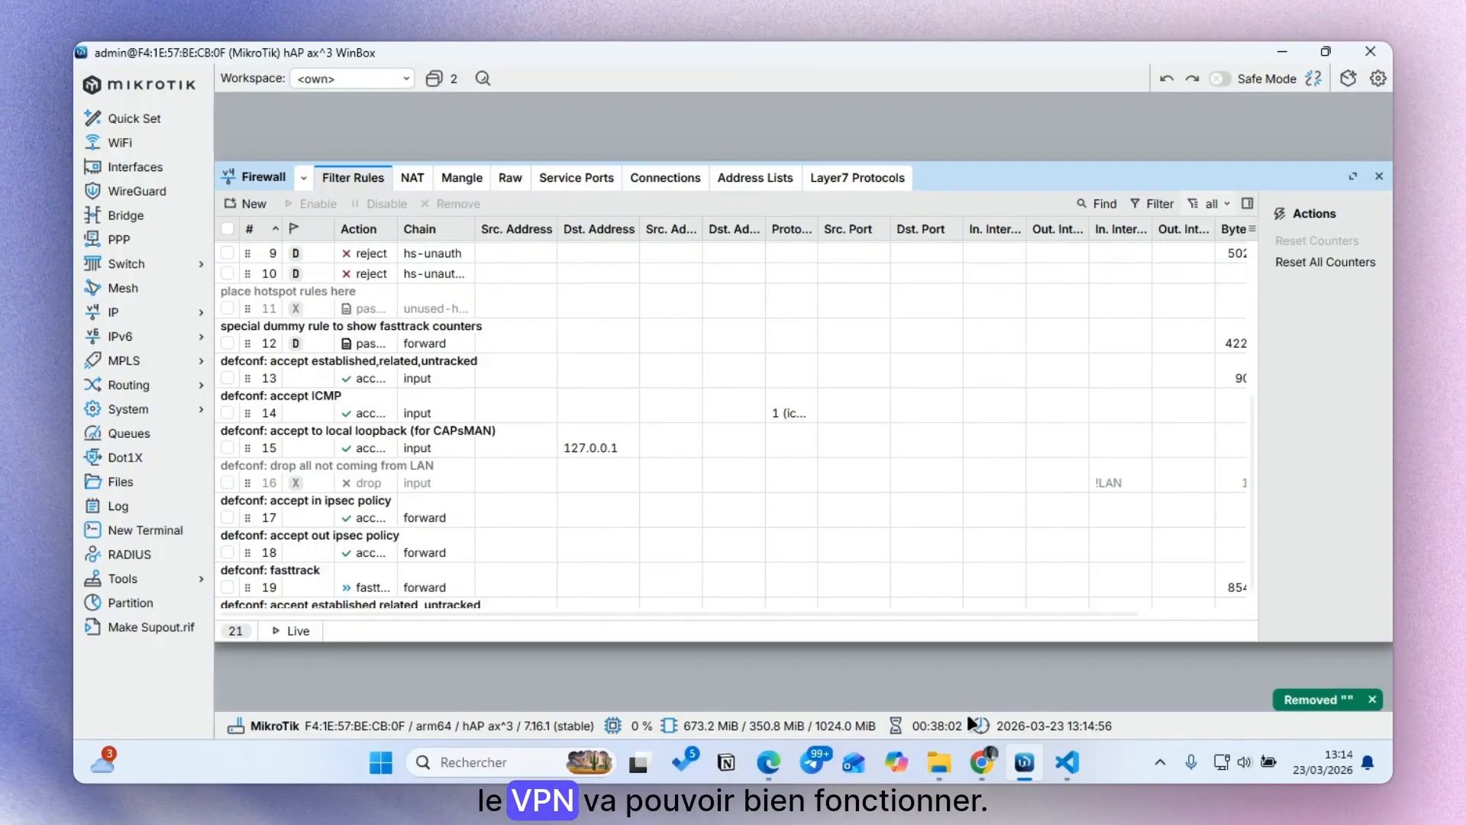
Step: Switch to the Elk-Tech page in the browser and test the VPN account's connection status
mouse_move(982, 760)
left_click(769, 760)
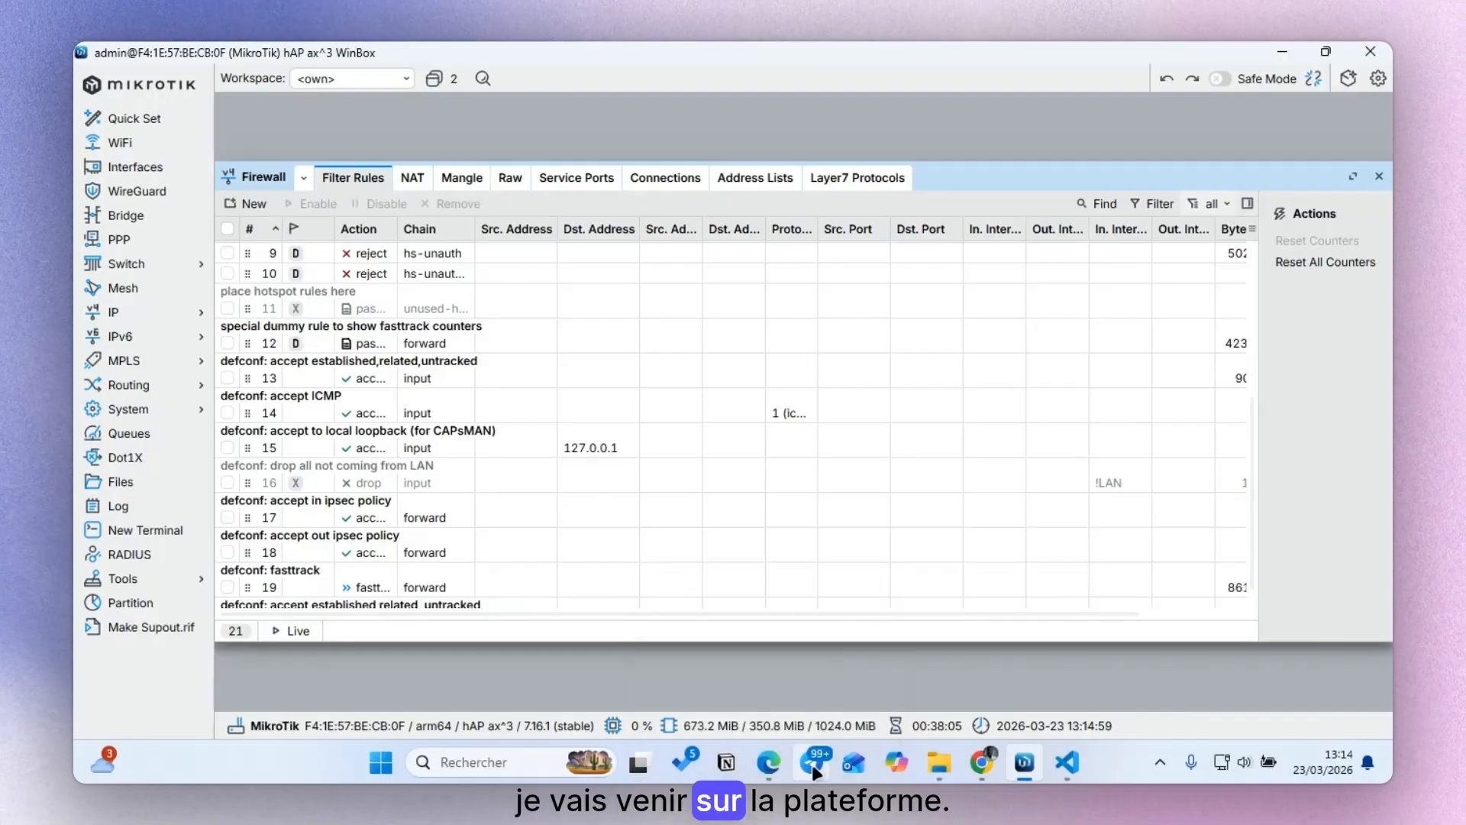
scroll(669, 407, "up", 1)
scroll(672, 406, "up", 10)
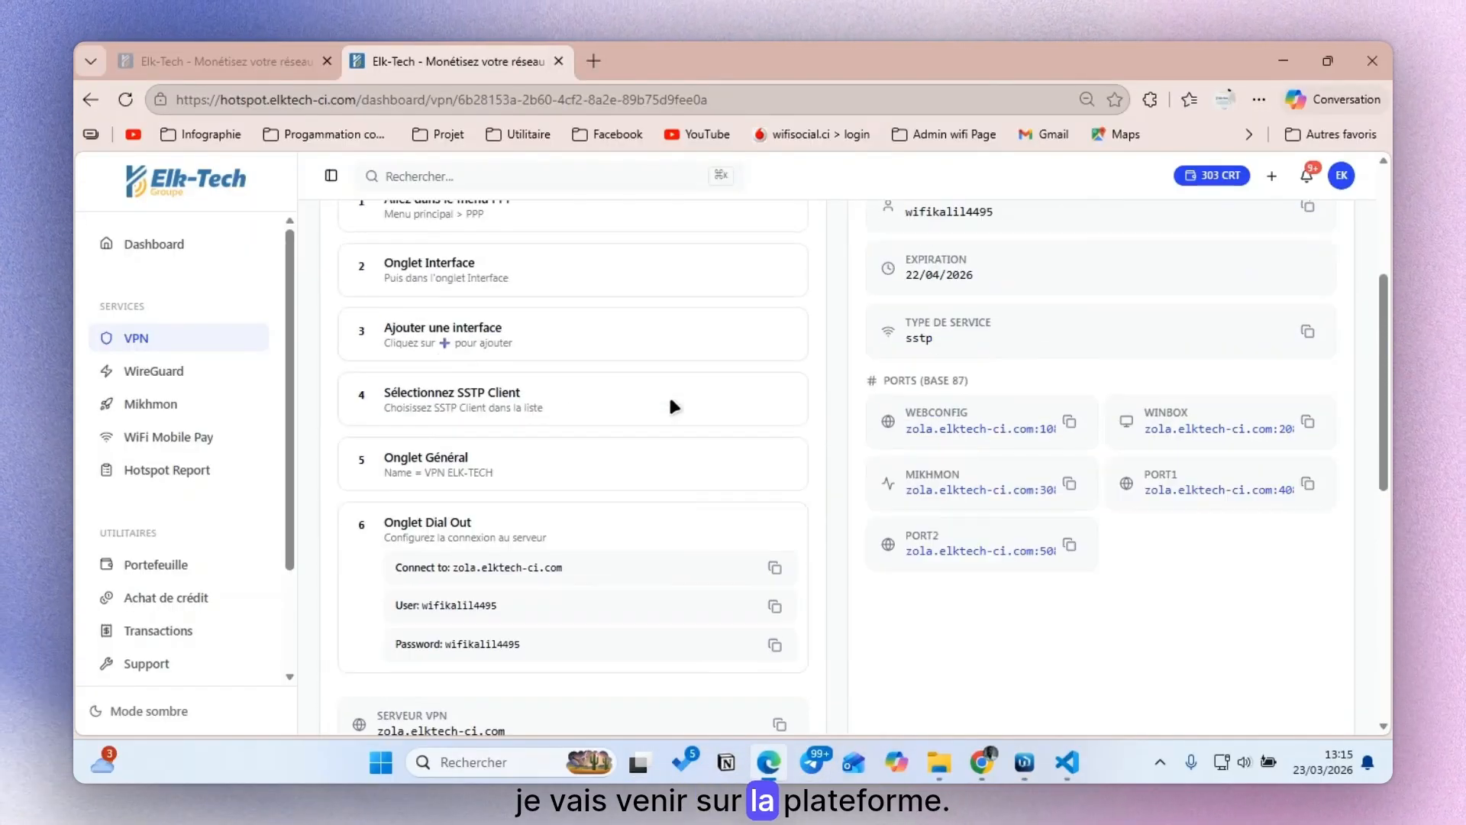
left_click(1255, 289)
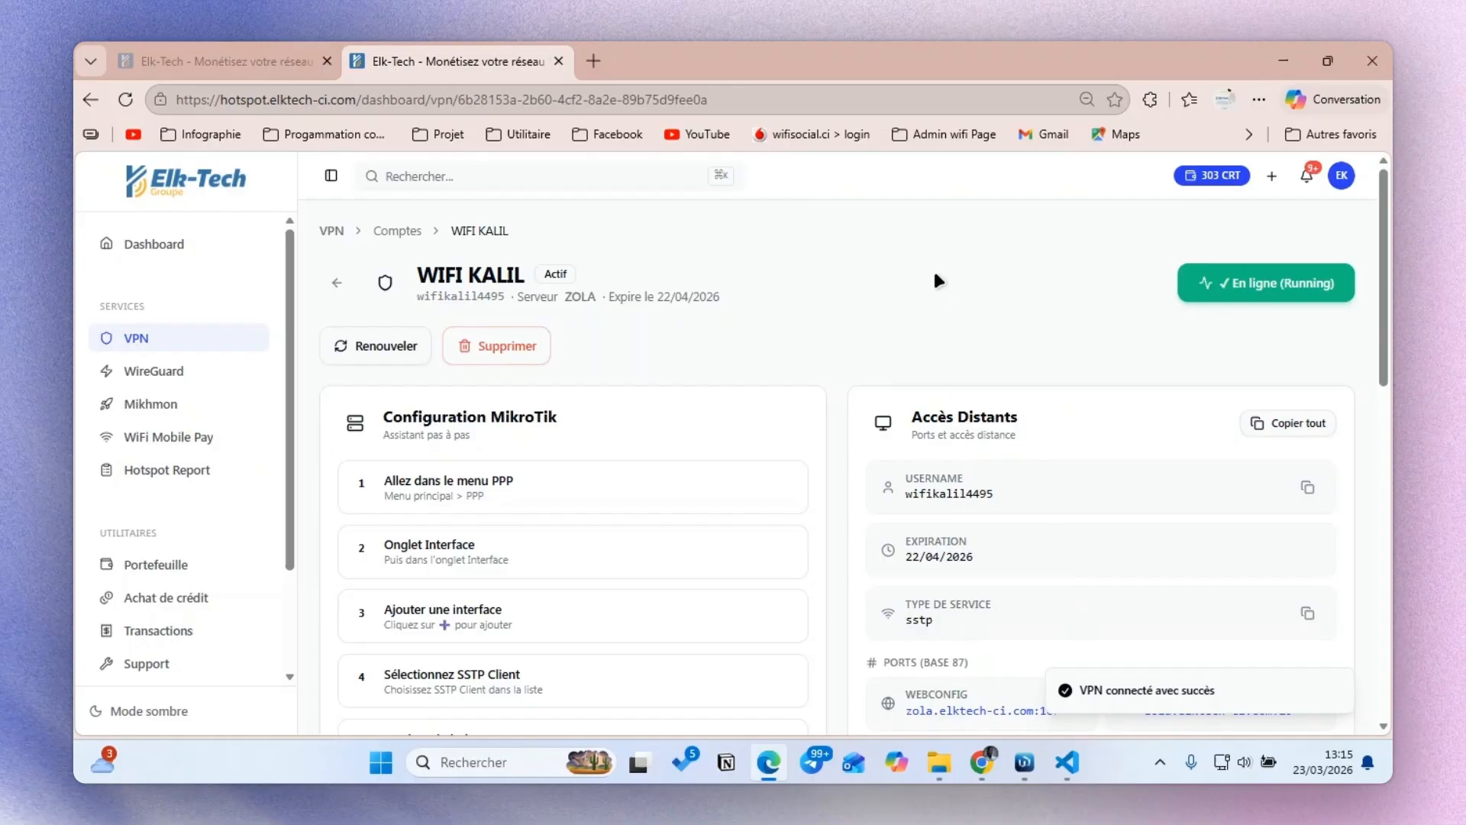
Step: Open the router's WEBCONFIG address from Accès Distants, return to the VPN account page and copy the MIKHMON address
scroll(938, 281, "down", 6)
scroll(947, 334, "up", 1)
left_click(981, 325)
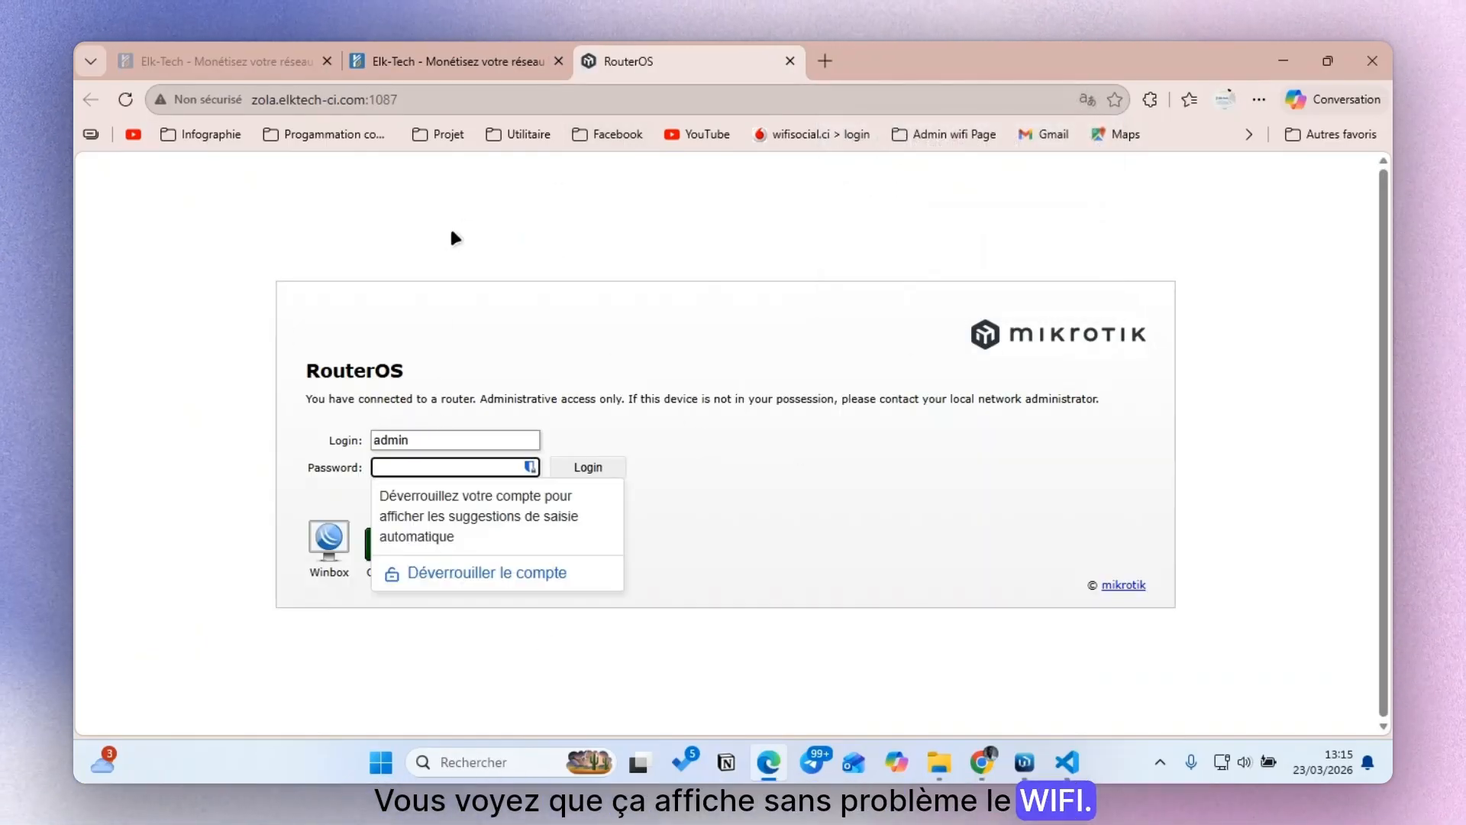
left_click(429, 61)
scroll(1128, 598, "up", 1)
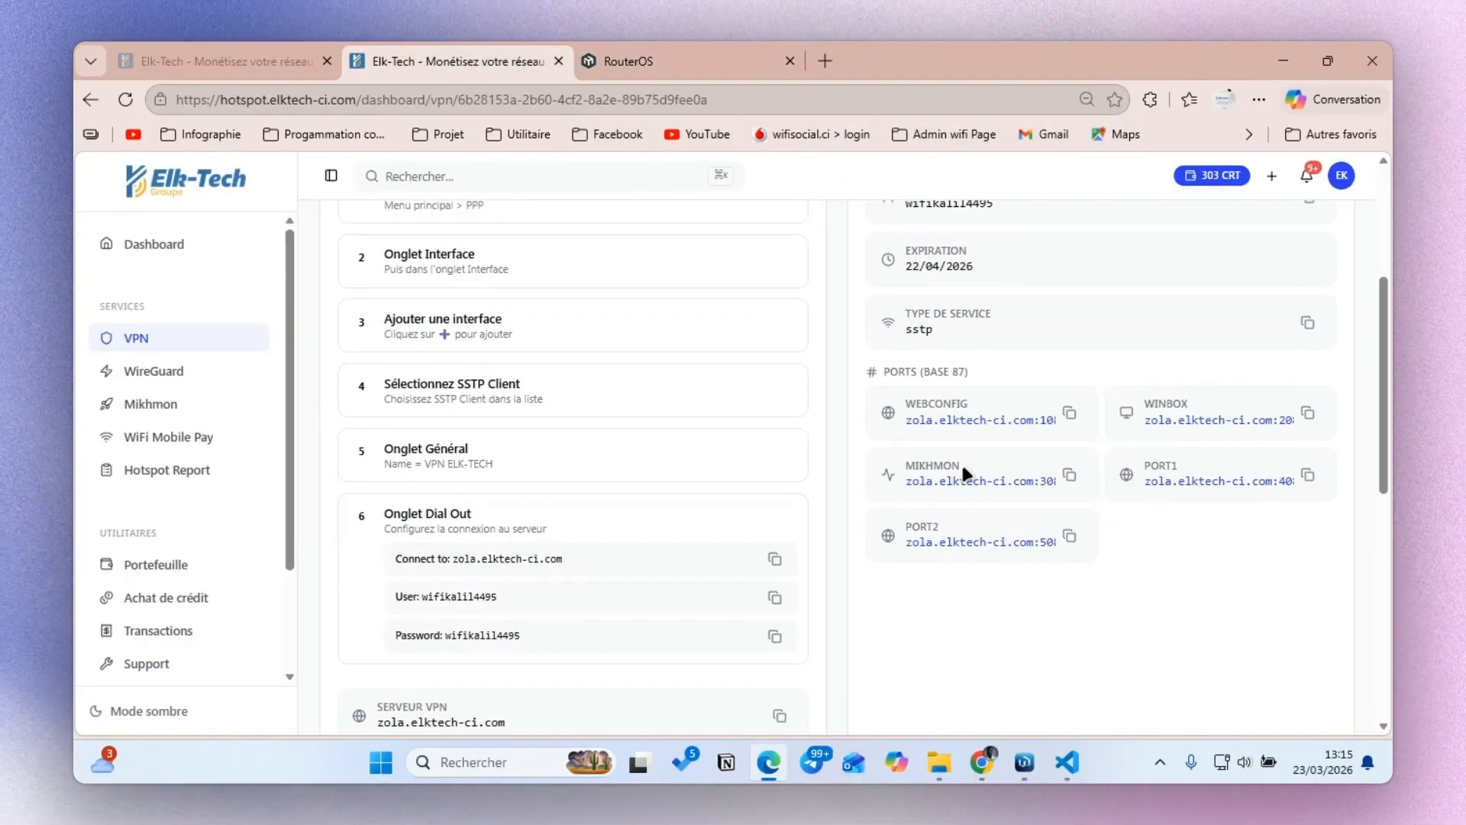
left_click(1070, 476)
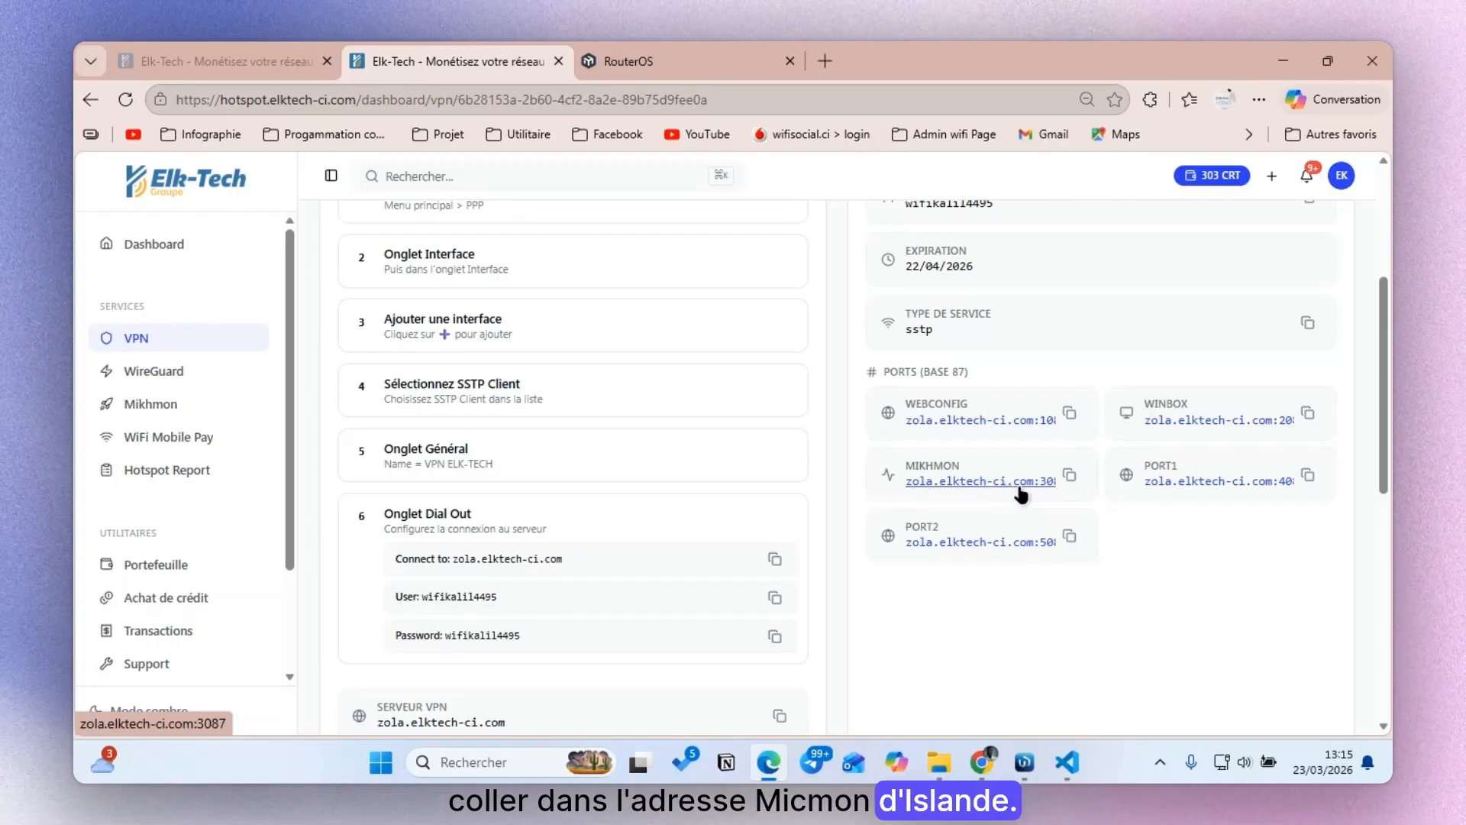
Step: Highlight the VPN account's expiry date, open its renewal and choose the 12 mois — 120 CRT plan
scroll(1014, 518, "down", 4)
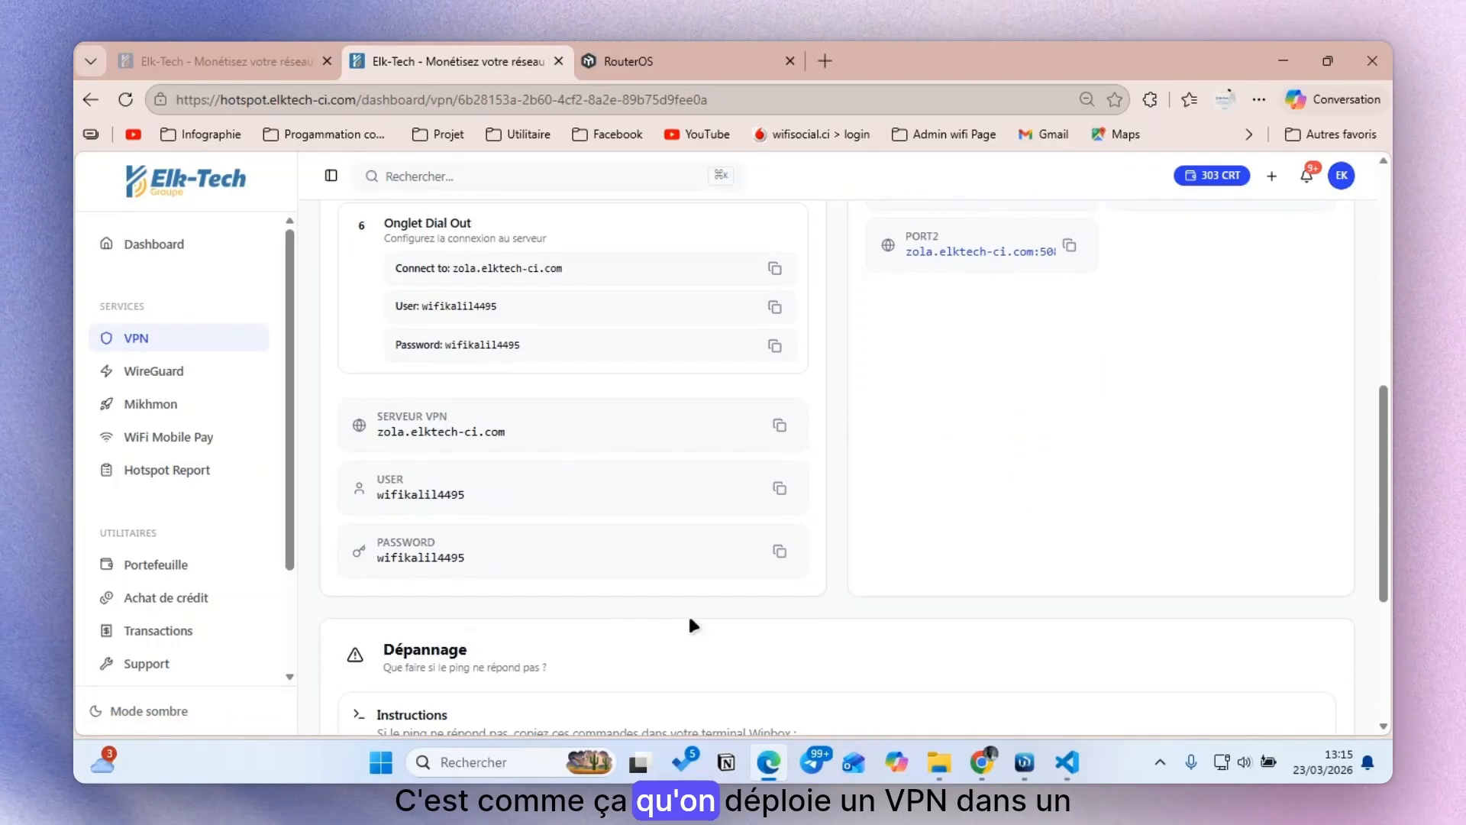
scroll(643, 614, "down", 4)
scroll(743, 563, "up", 12)
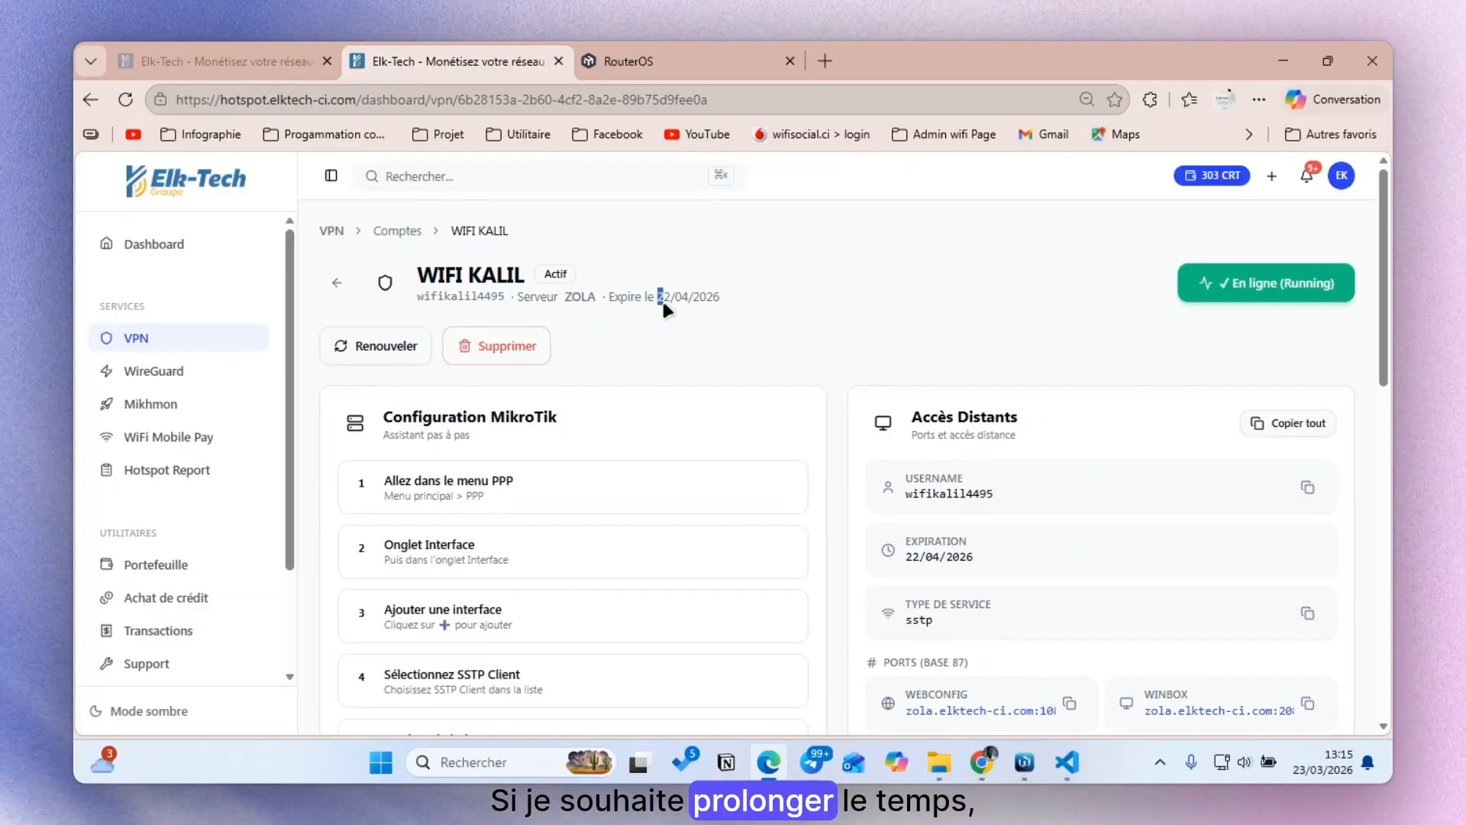
left_click_drag(659, 303, 782, 295)
left_click(397, 345)
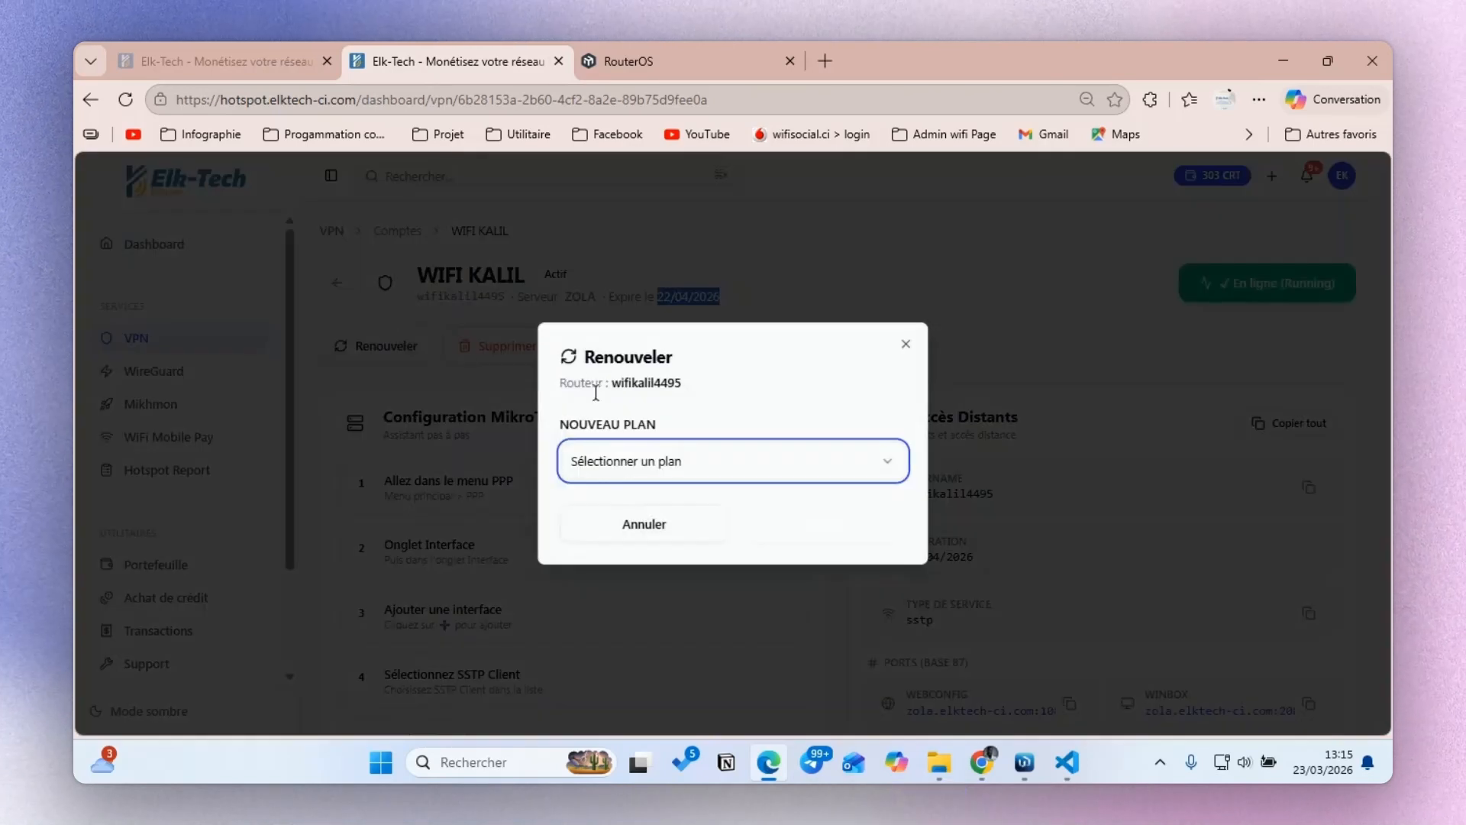
left_click(669, 468)
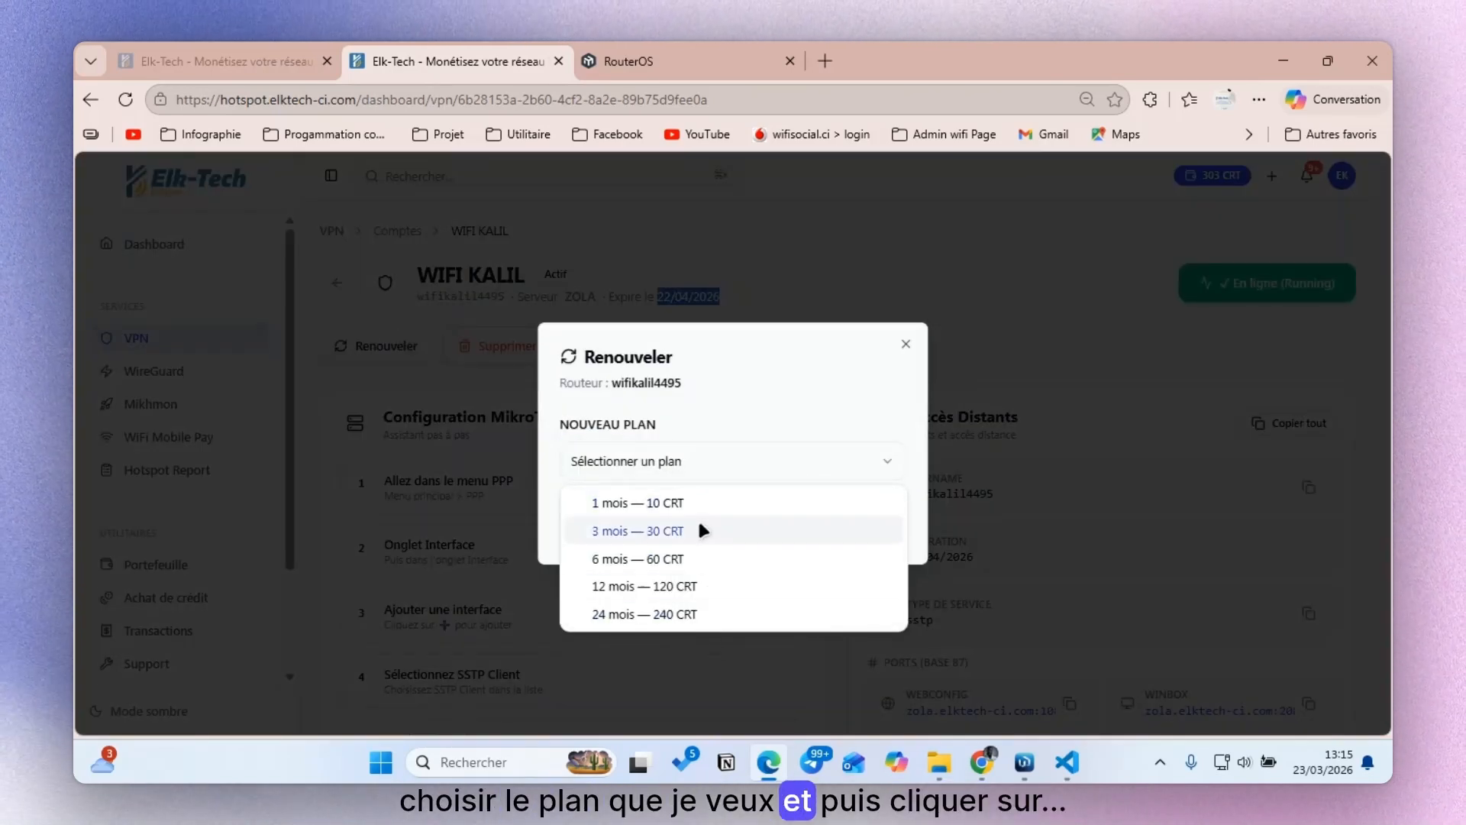
left_click(710, 585)
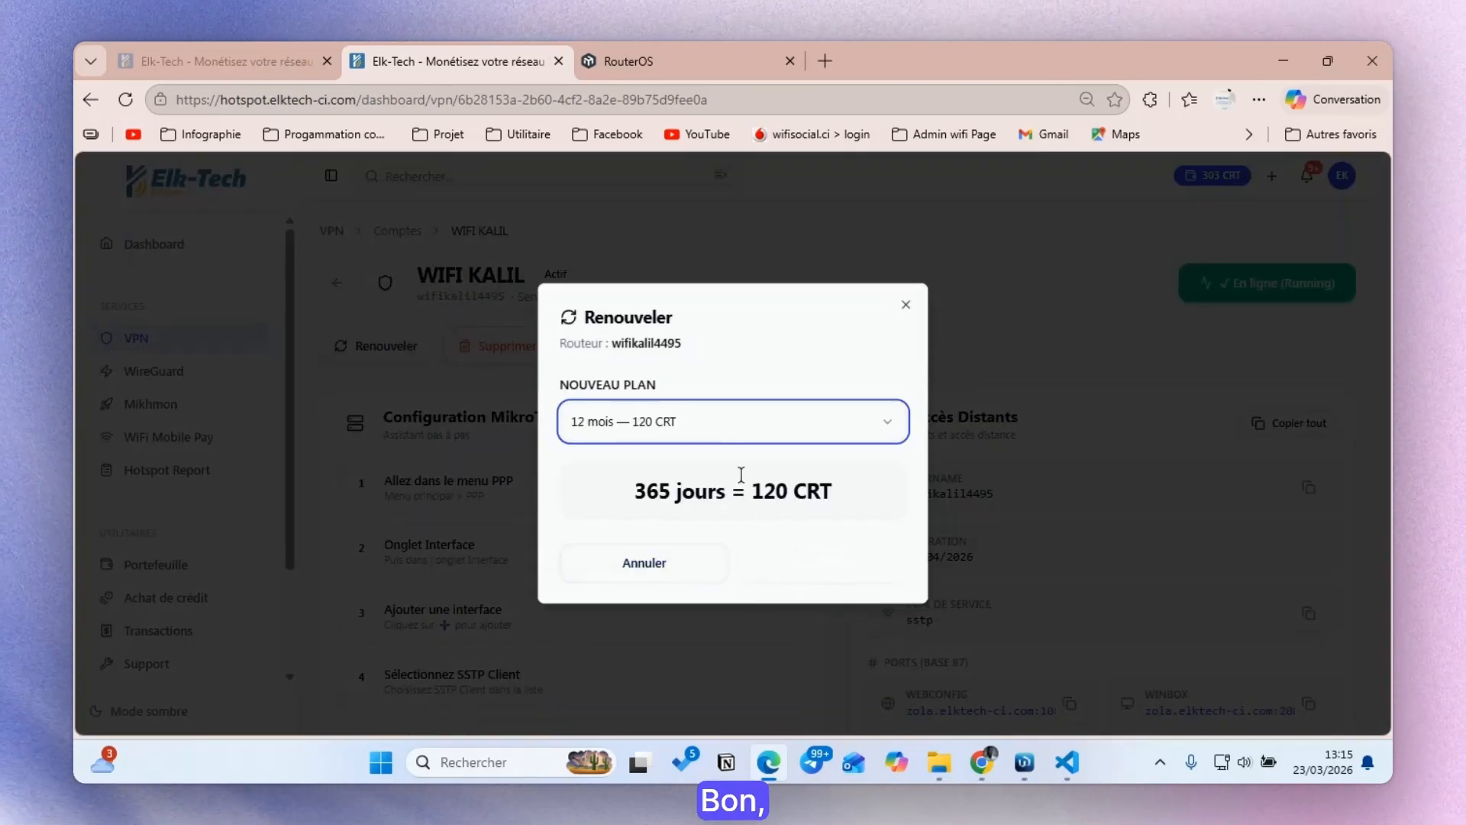
Step: Try the 1 mois — 10 CRT plan for the renewal, and set it back to 12 mois — 120 CRT
left_click(698, 426)
left_click(675, 468)
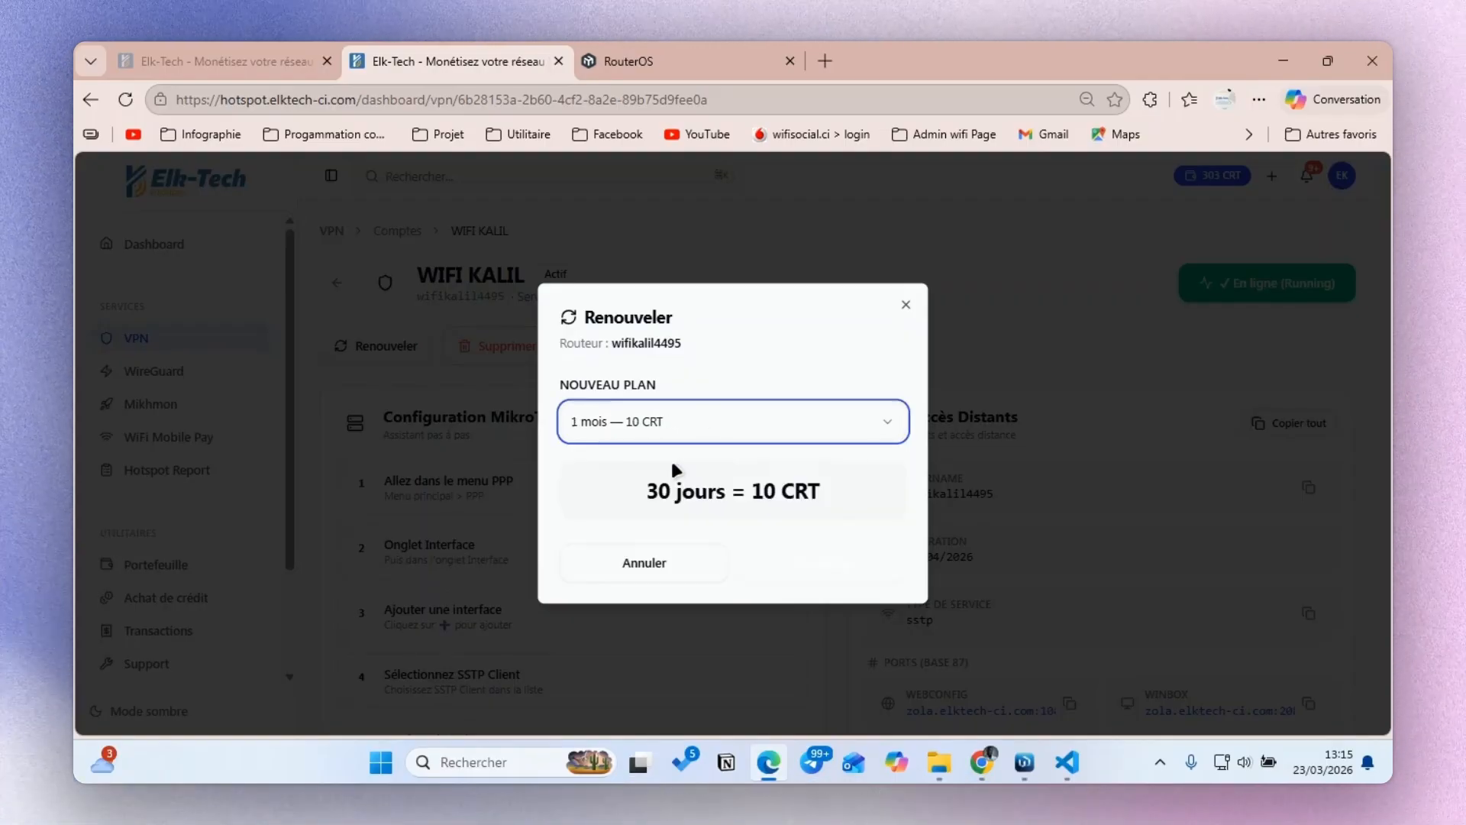
left_click(693, 425)
left_click(687, 466)
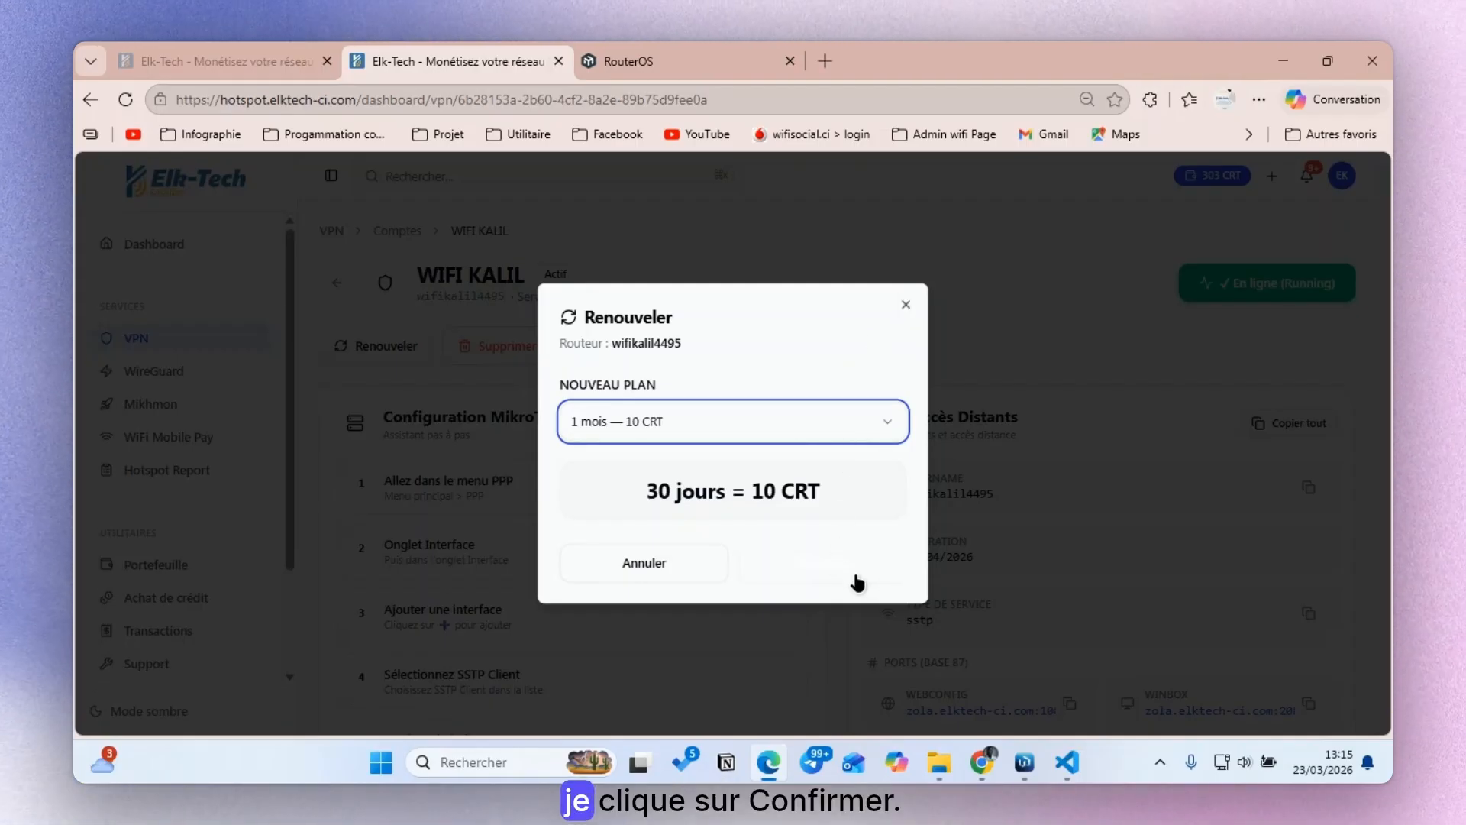
left_click(849, 420)
left_click(794, 538)
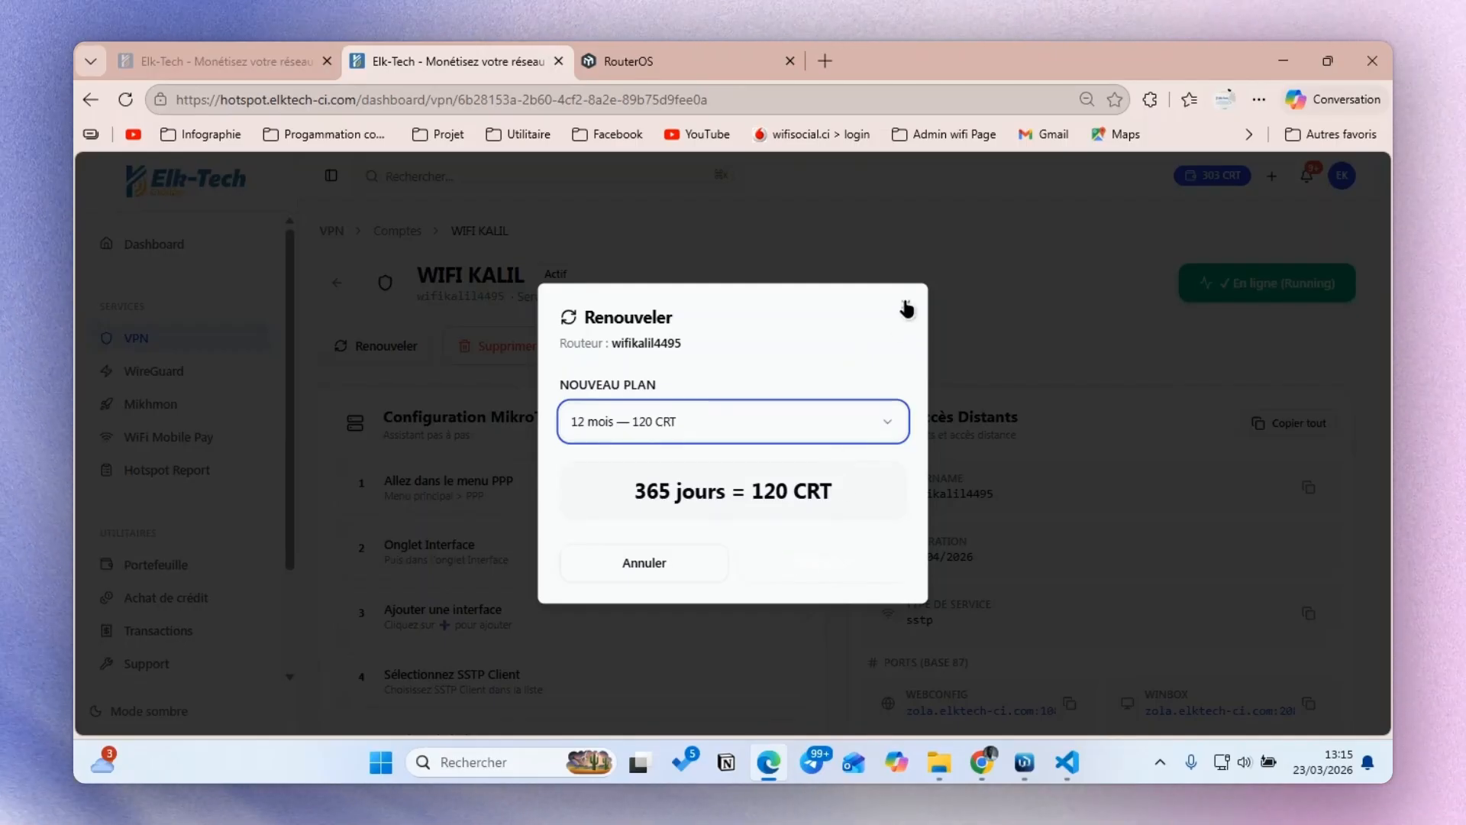